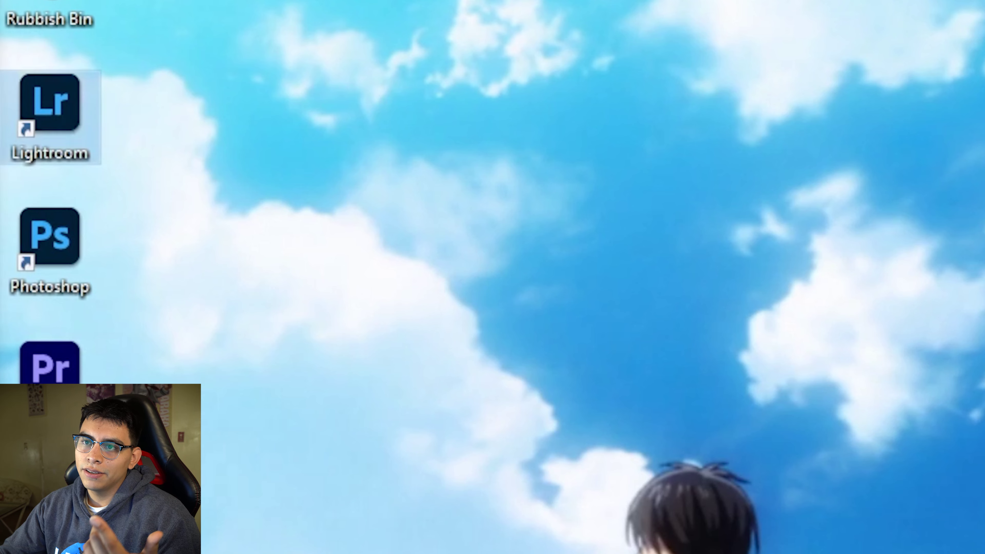
Start Lightroom and look through the graduation photo album.
double_click(50, 112)
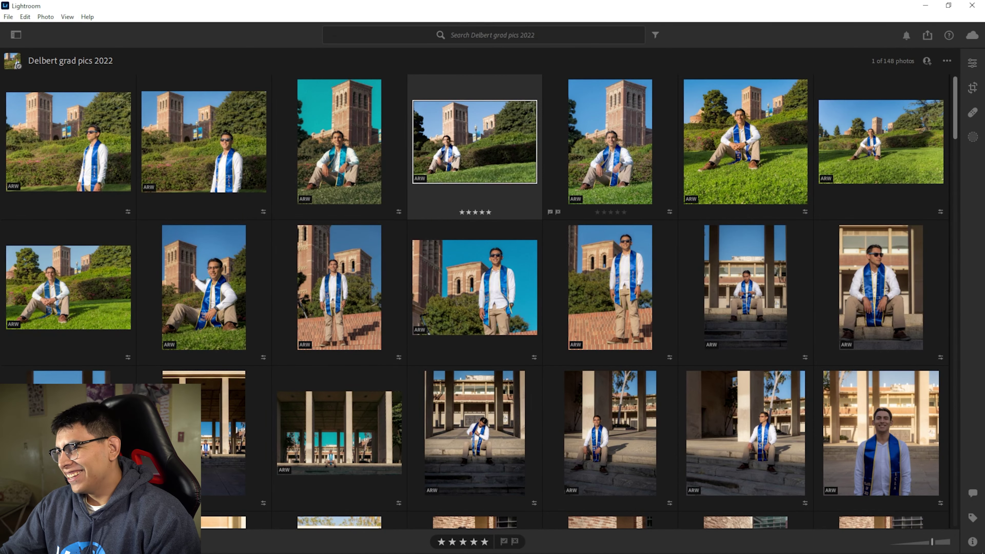
scroll(473, 272, "down", 5)
scroll(473, 295, "down", 10)
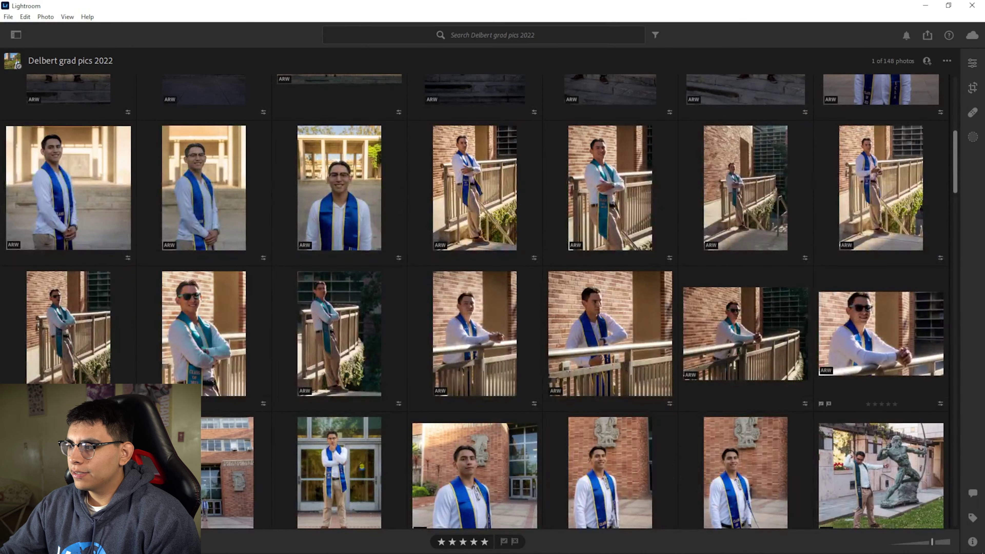
scroll(473, 295, "down", 10)
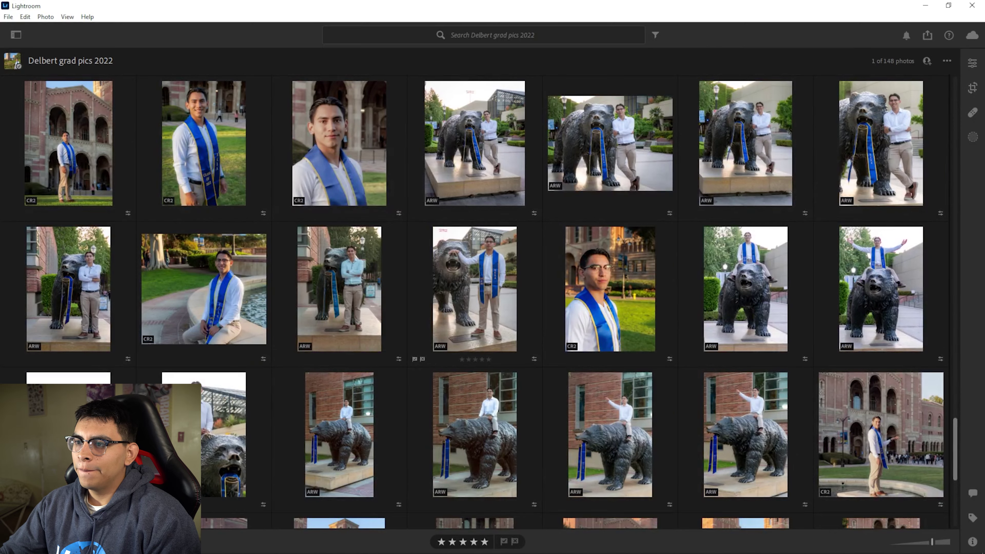
scroll(473, 295, "up", 20)
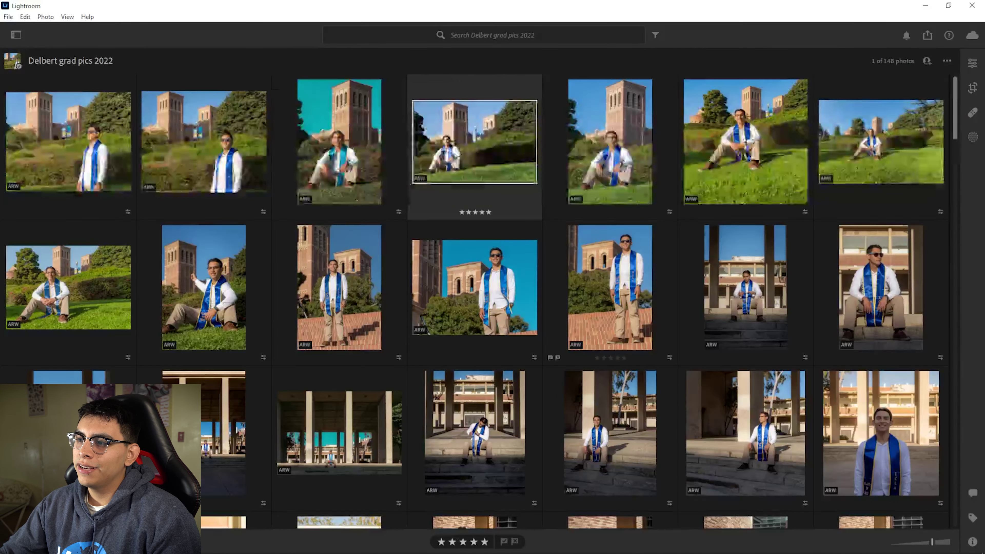
Open the teal-sky portrait of the seated graduate below the brick tower and inspect the face at 100%.
double_click(339, 141)
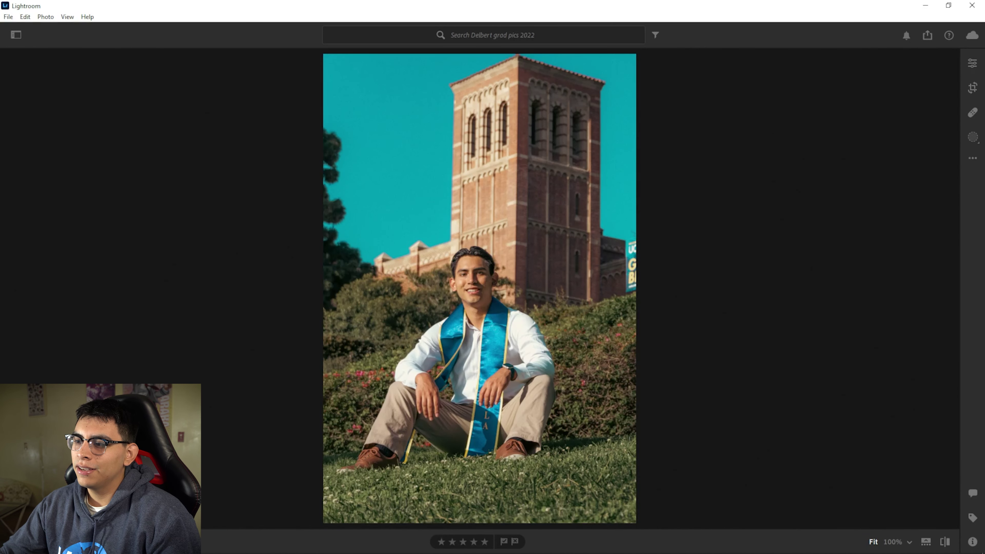
key("z")
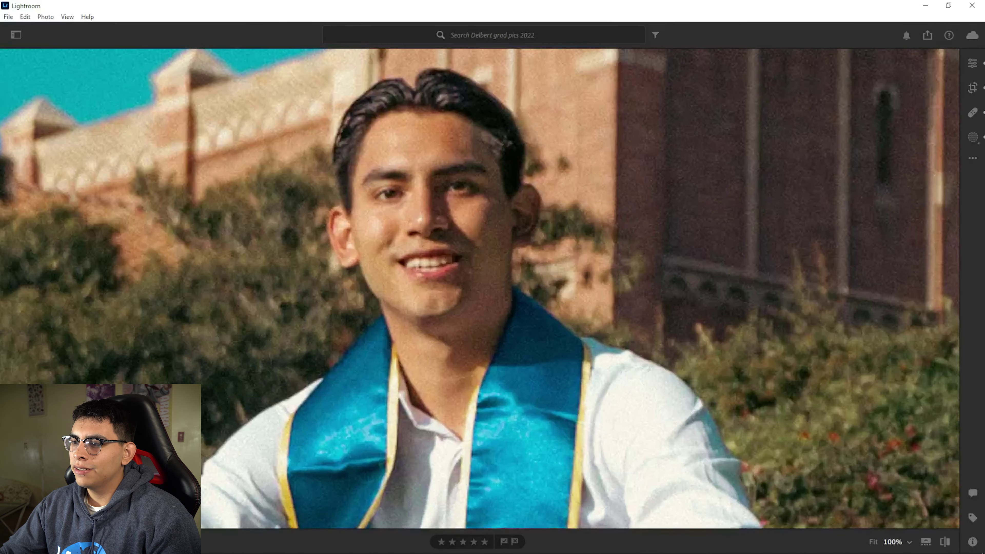
key("z")
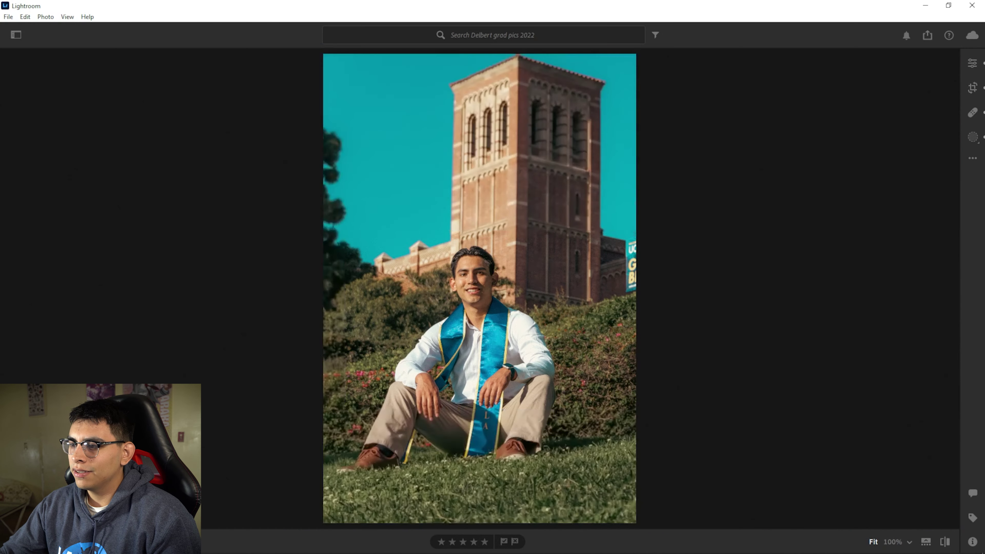
Return to the album grid and browse the other graduation portraits, viewing the side-facing shot with the graduation cap on its own.
key("g")
scroll(475, 303, "down", 15)
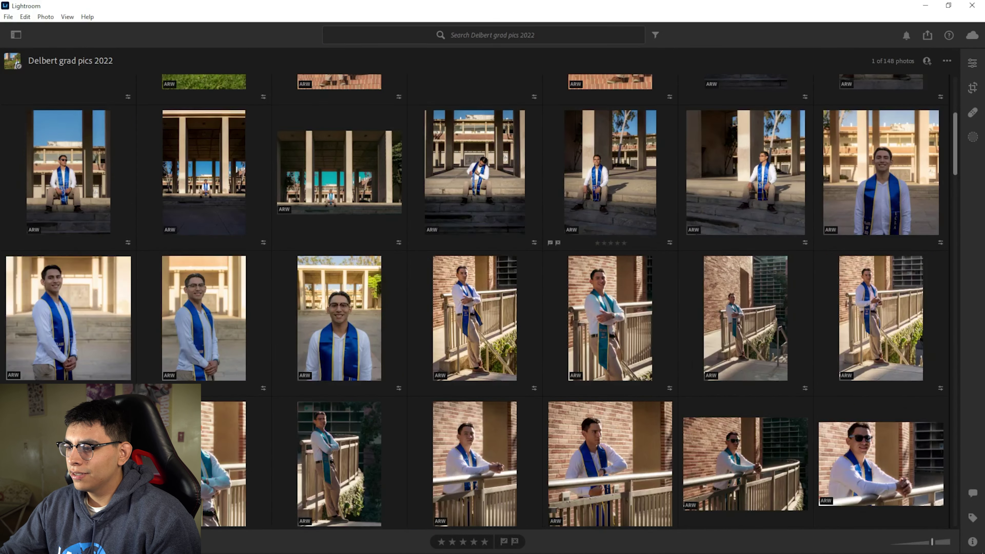
scroll(475, 303, "down", 10)
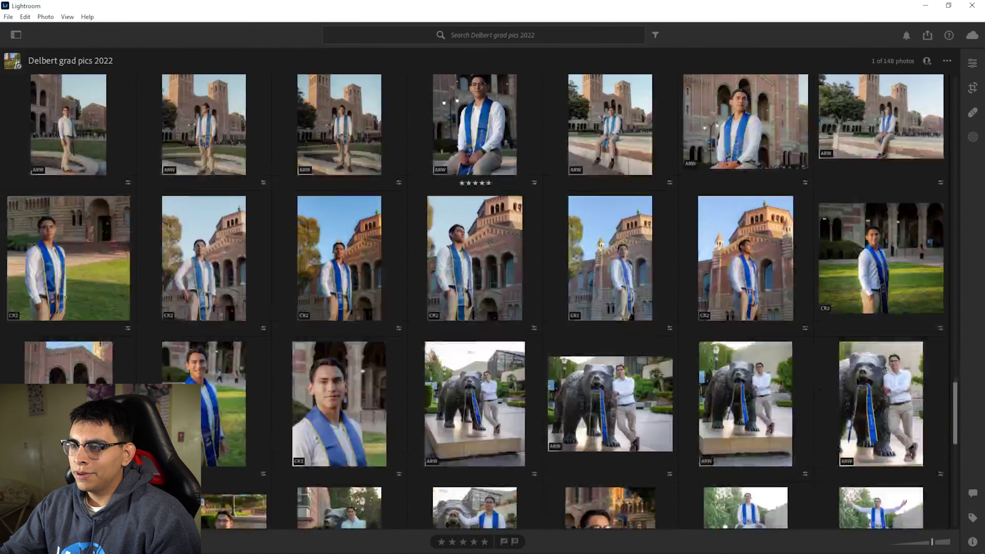
scroll(475, 303, "up", 5)
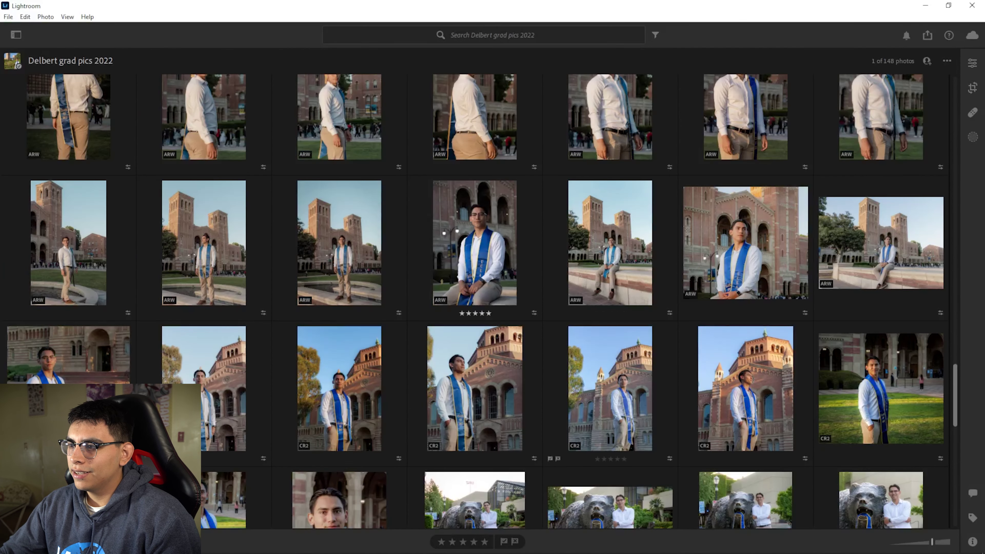
left_click(474, 243)
left_click(746, 242)
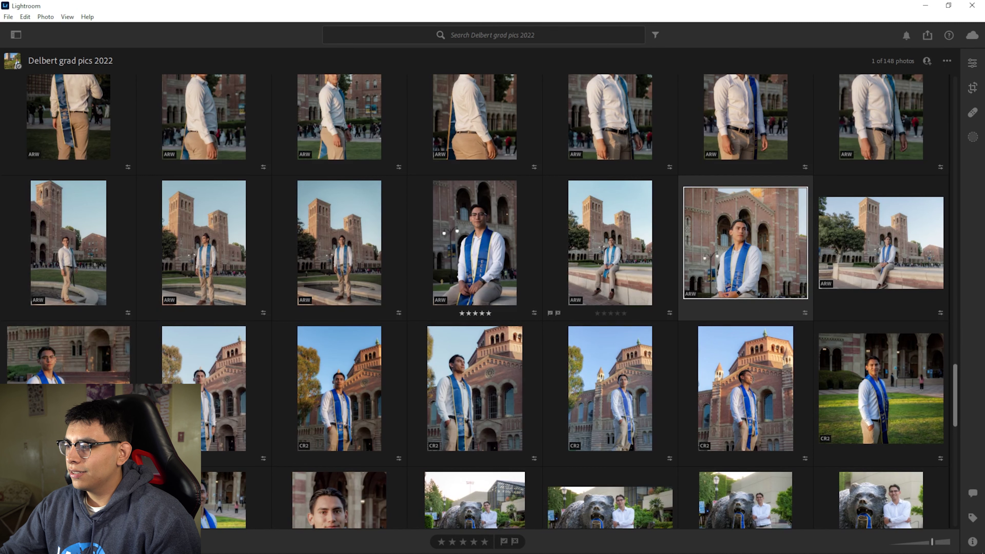
left_click(474, 242)
scroll(475, 243, "up", 3)
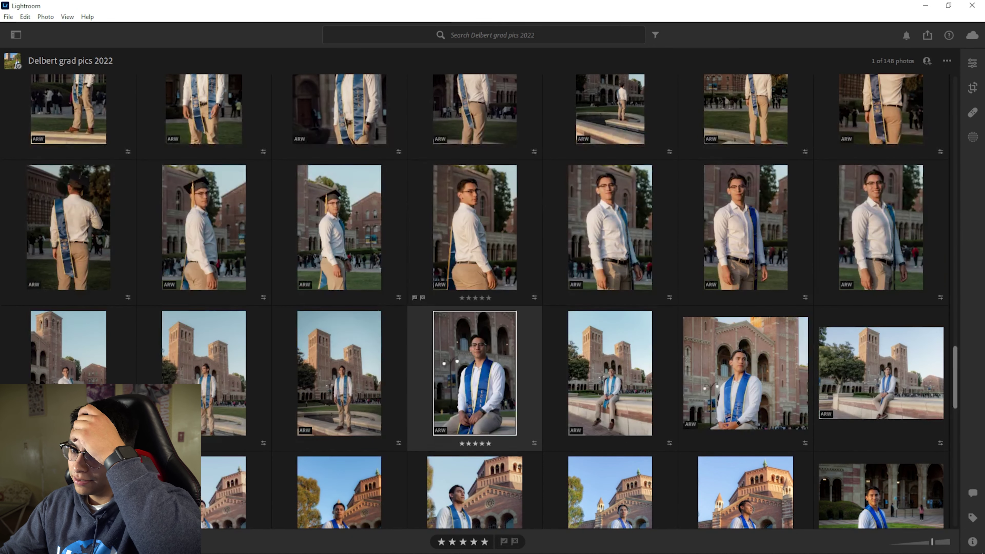
double_click(204, 227)
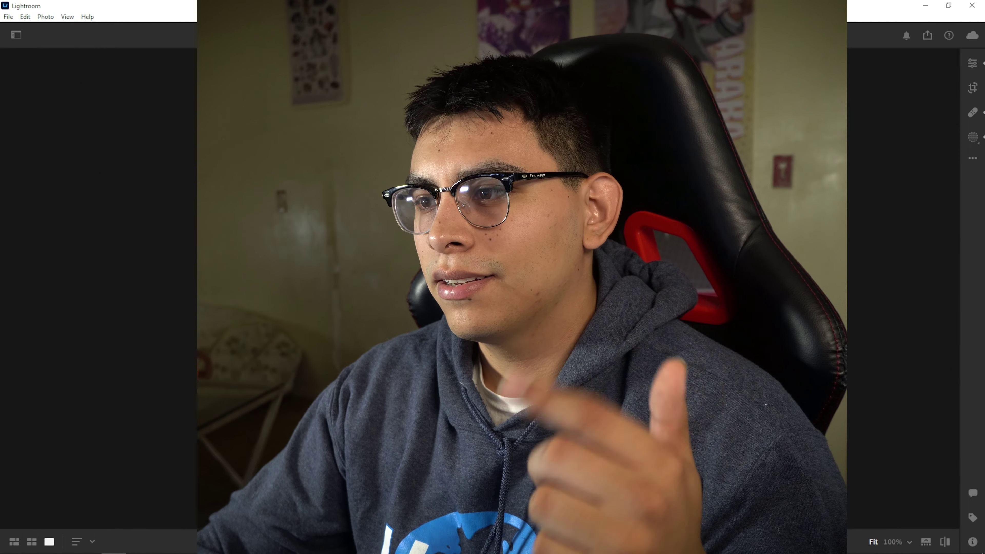
key("z")
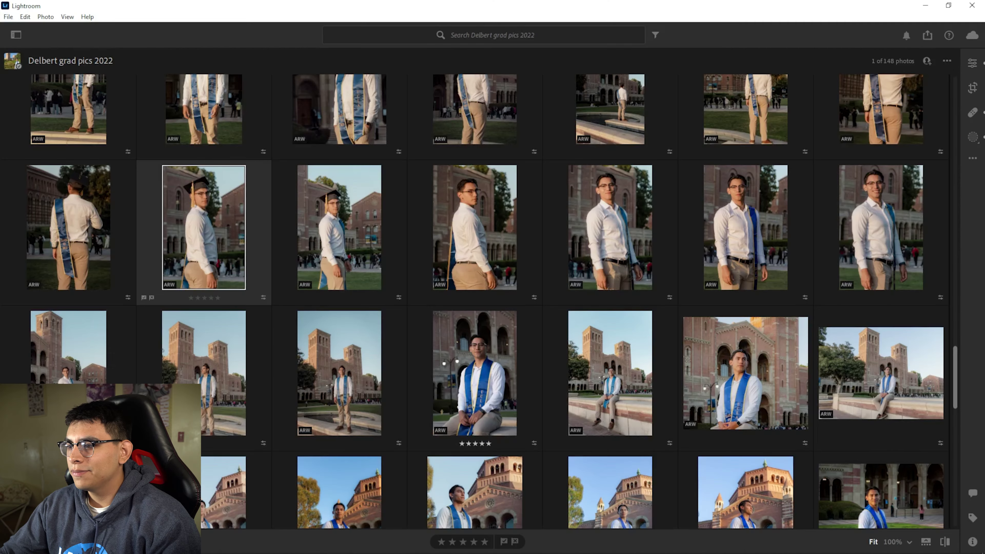
scroll(485, 272, "down", 10)
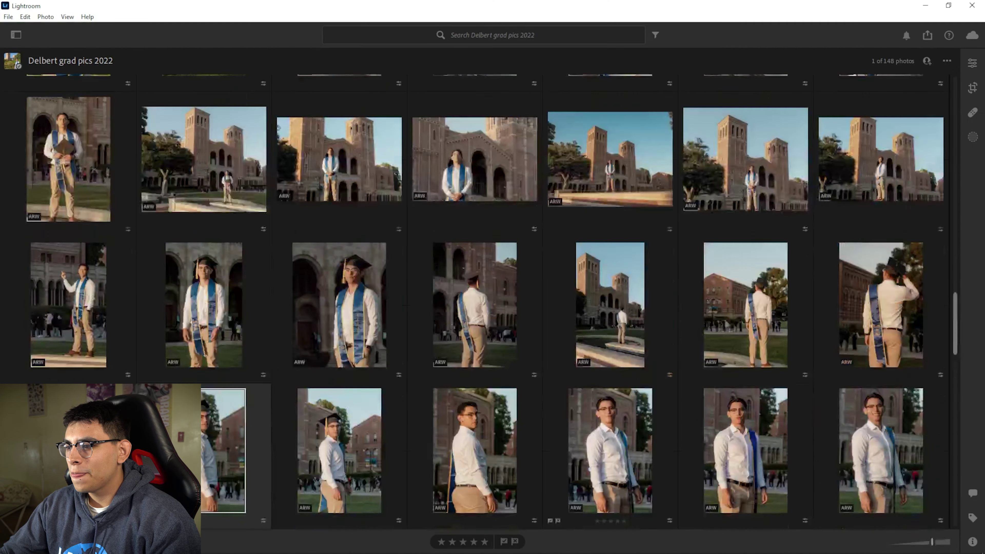
scroll(484, 272, "down", 15)
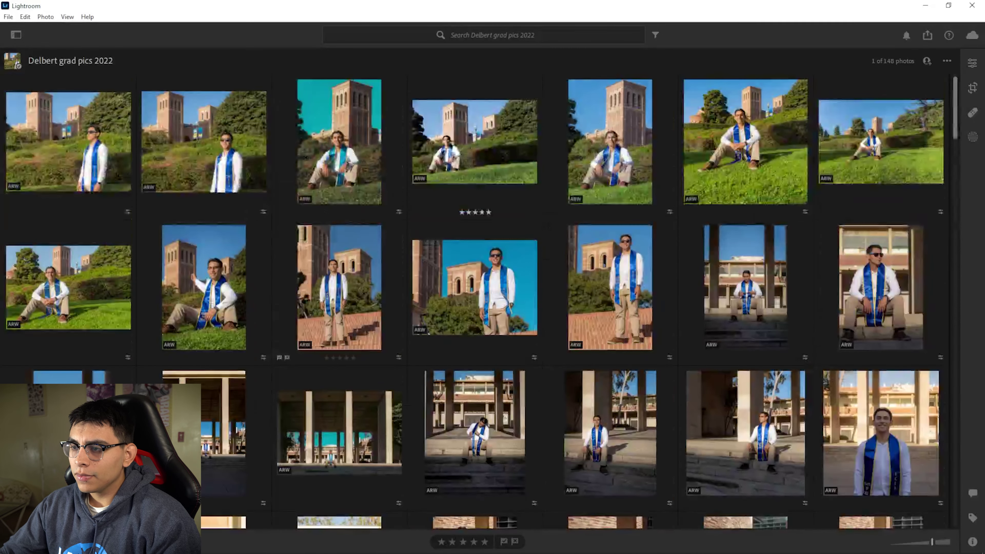
Open the five-star landscape photo of the graduate seated on the grass for editing and apply the automatic adjustments.
double_click(474, 142)
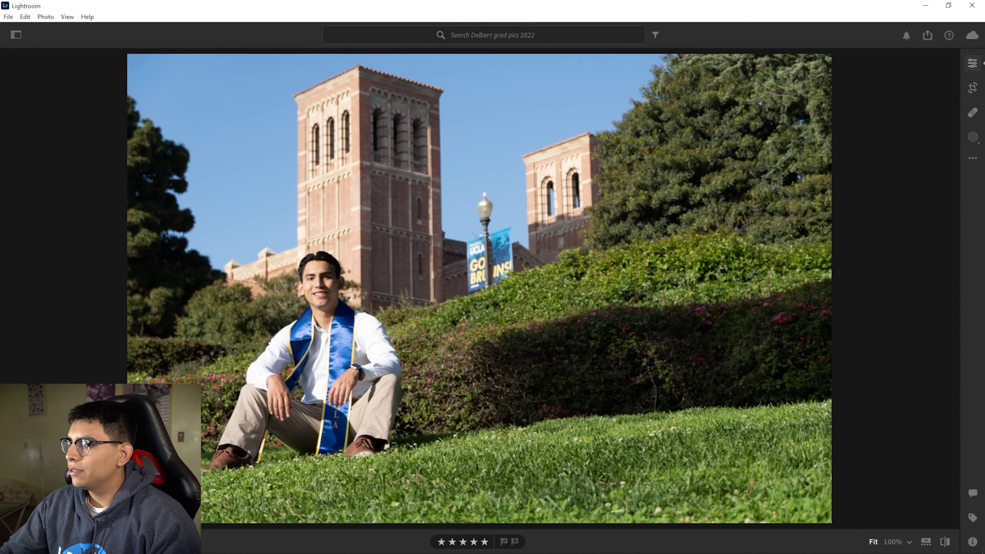
left_click(972, 63)
scroll(892, 282, "down", 10)
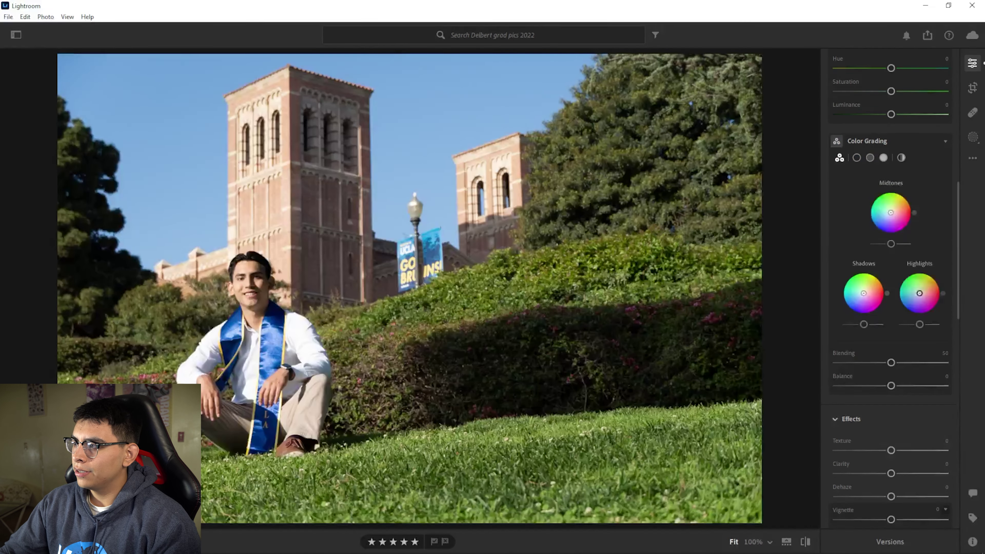
scroll(890, 291, "up", 10)
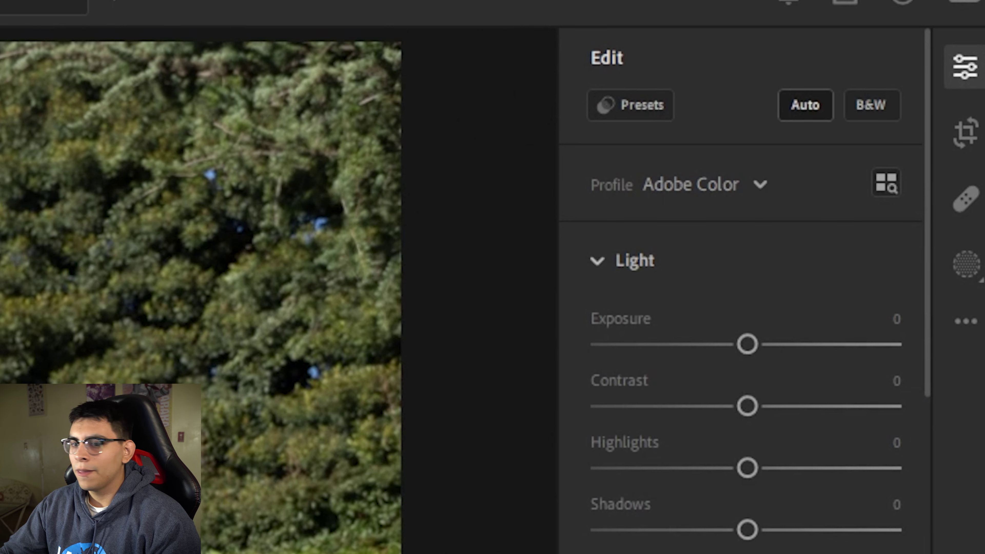
left_click(913, 77)
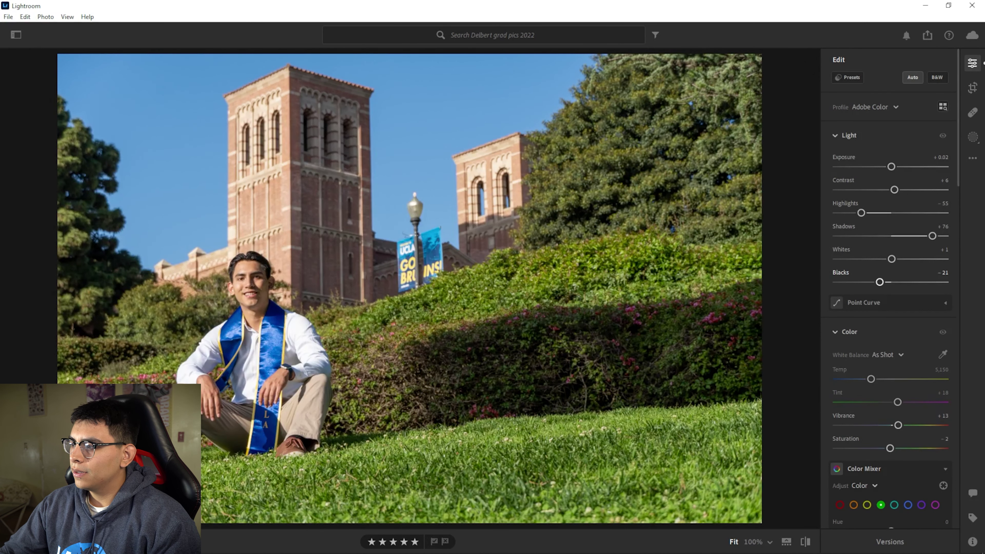
Set Blacks to -27 and Highlights to -74, checking the highlights on the face at 100%.
left_click_drag(880, 283, 870, 282)
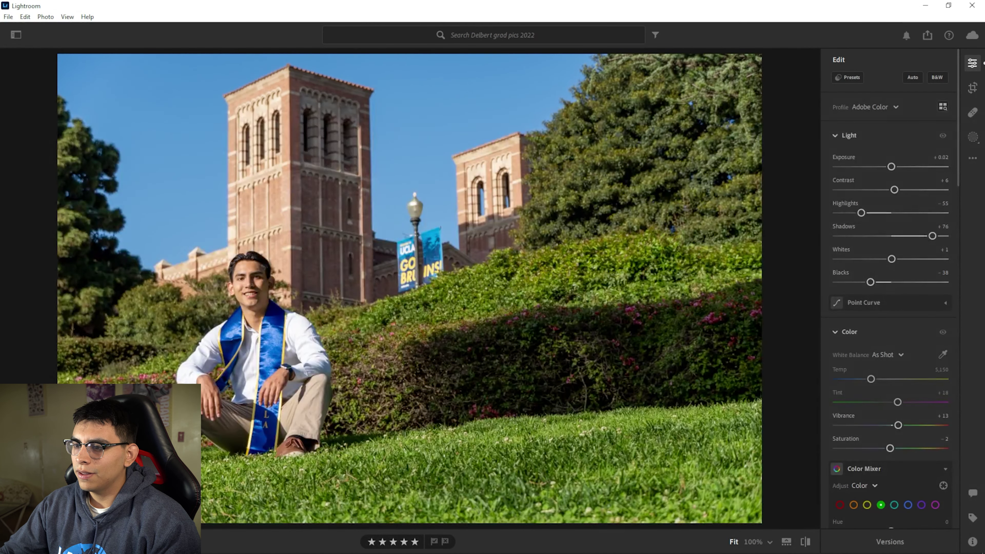
left_click_drag(872, 282, 876, 282)
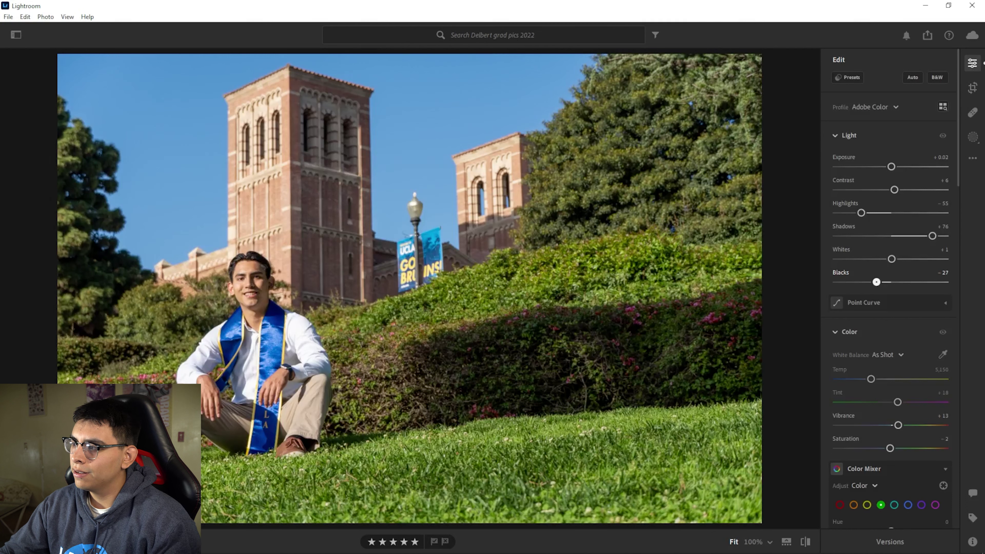
left_click_drag(861, 213, 861, 212)
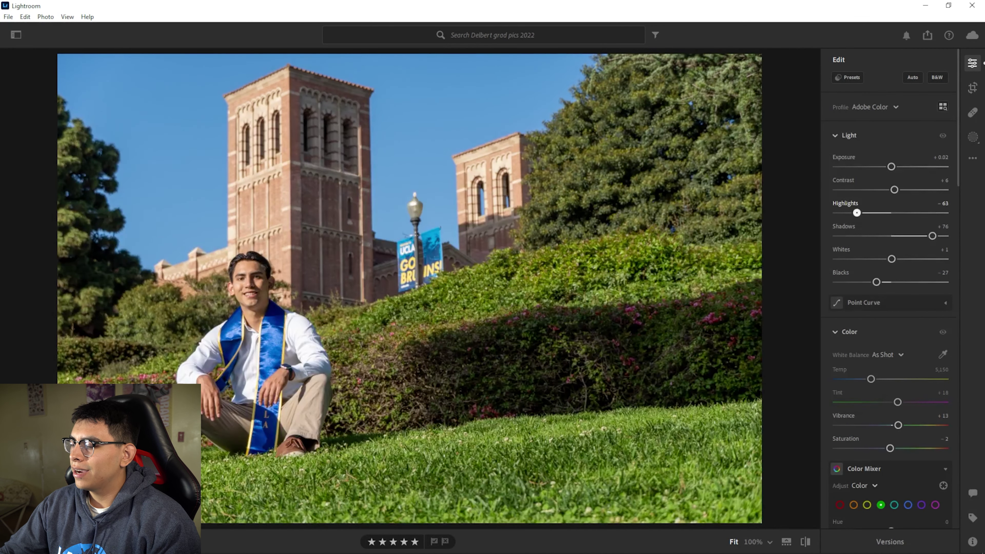
left_click(232, 287)
left_click_drag(232, 288, 384, 320)
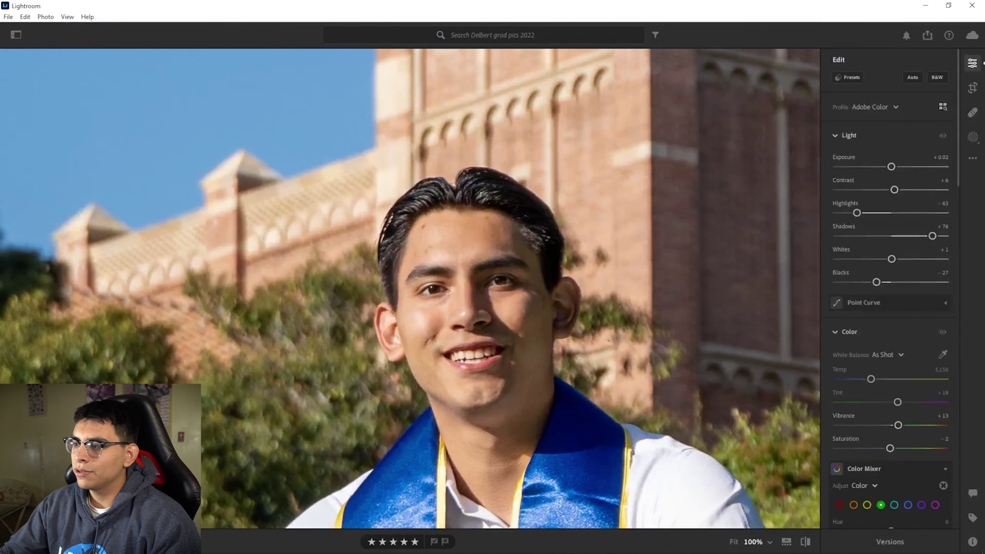
left_click_drag(857, 213, 837, 213)
left_click_drag(410, 289, 465, 281)
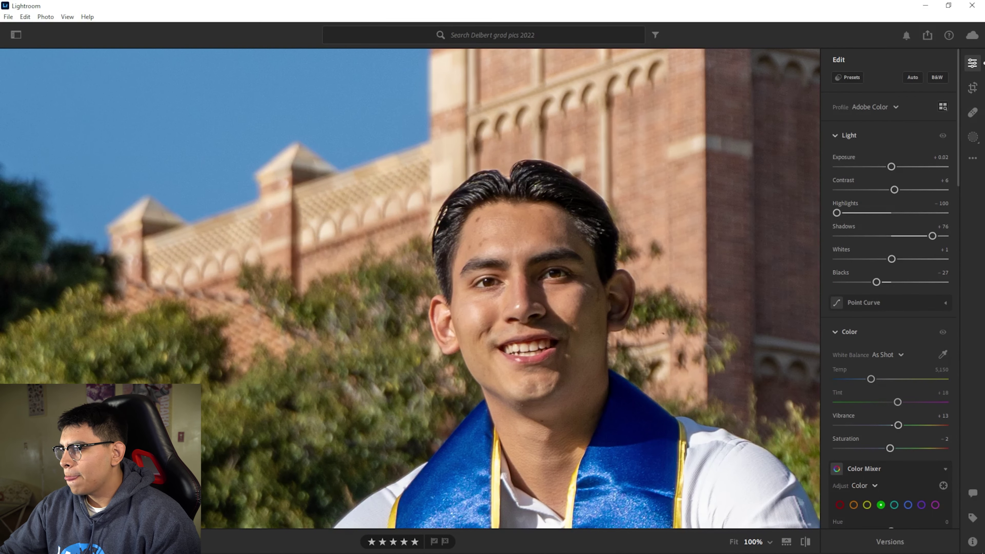
left_click_drag(836, 213, 856, 213)
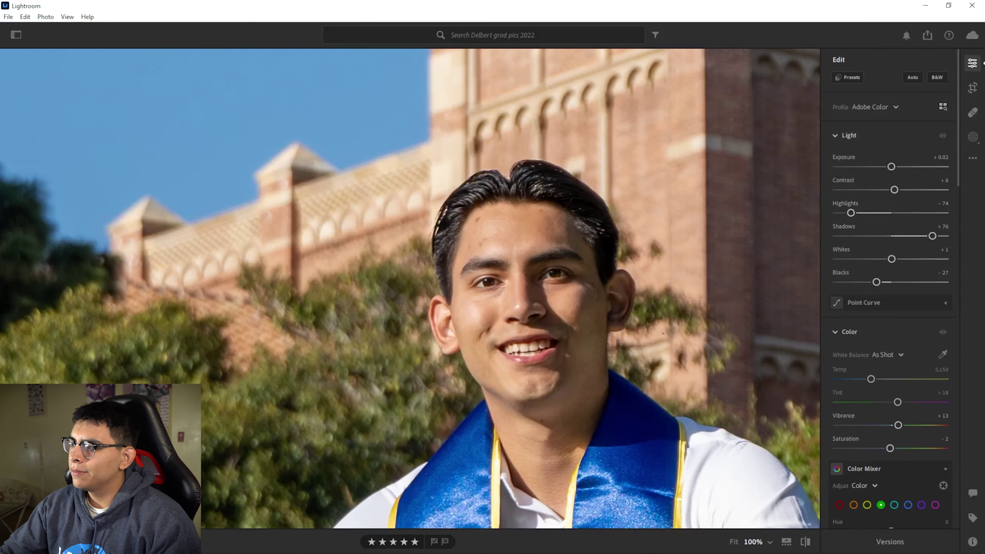
key("z")
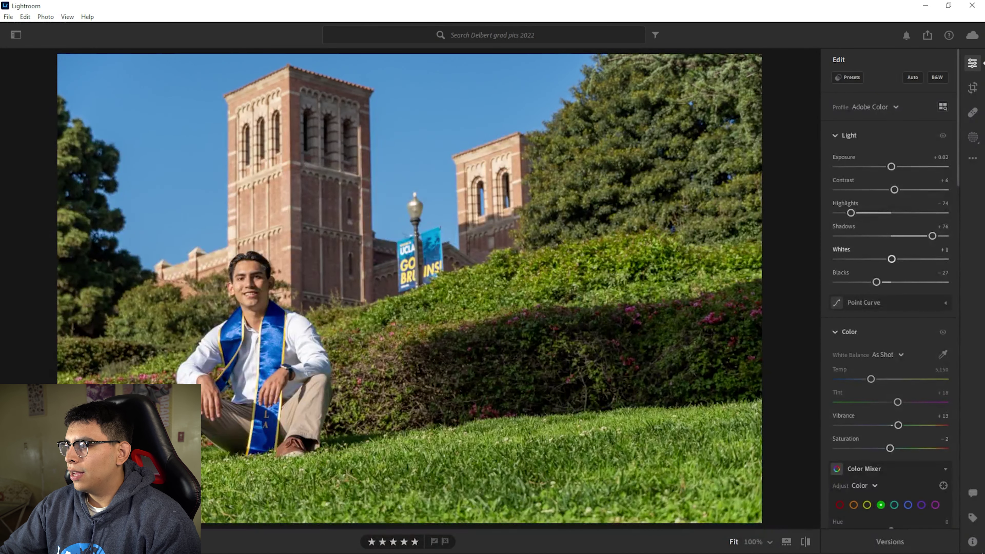
Raise Shadows to +87 and check the face and the brick tower at 100%.
left_click_drag(936, 236, 938, 236)
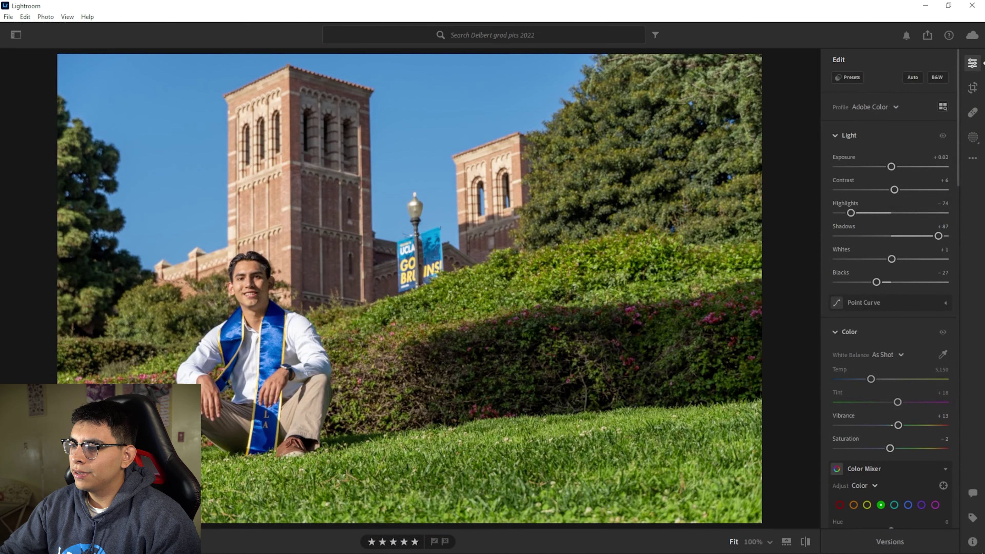
left_click(543, 407)
left_click_drag(543, 408, 621, 411)
left_click_drag(116, 287, 799, 357)
left_click_drag(232, 194, 752, 469)
left_click_drag(559, 117, 260, 392)
left_click_drag(388, 175, 380, 66)
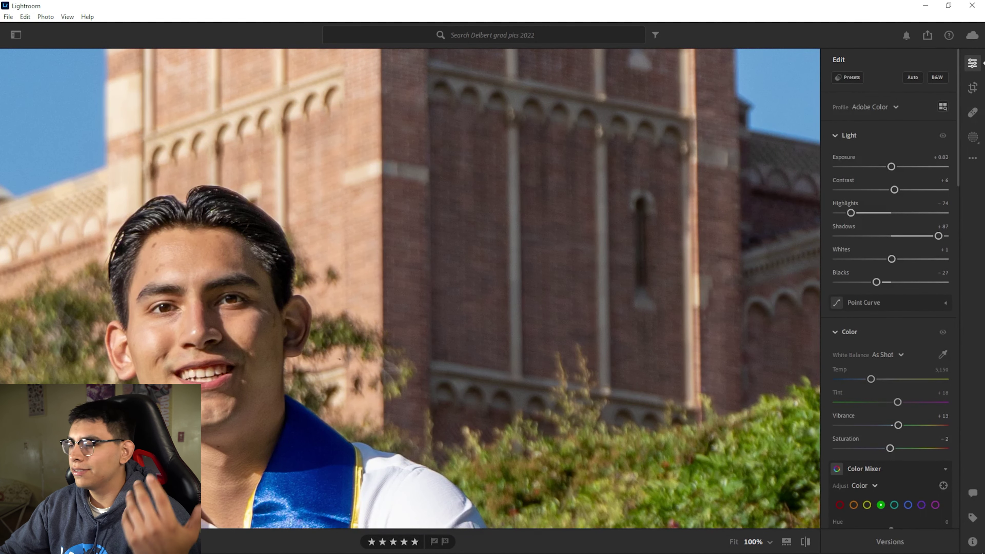
key("z")
Set the hue of the greens to -47 in the Color Mixer.
scroll(891, 330, "down", 3)
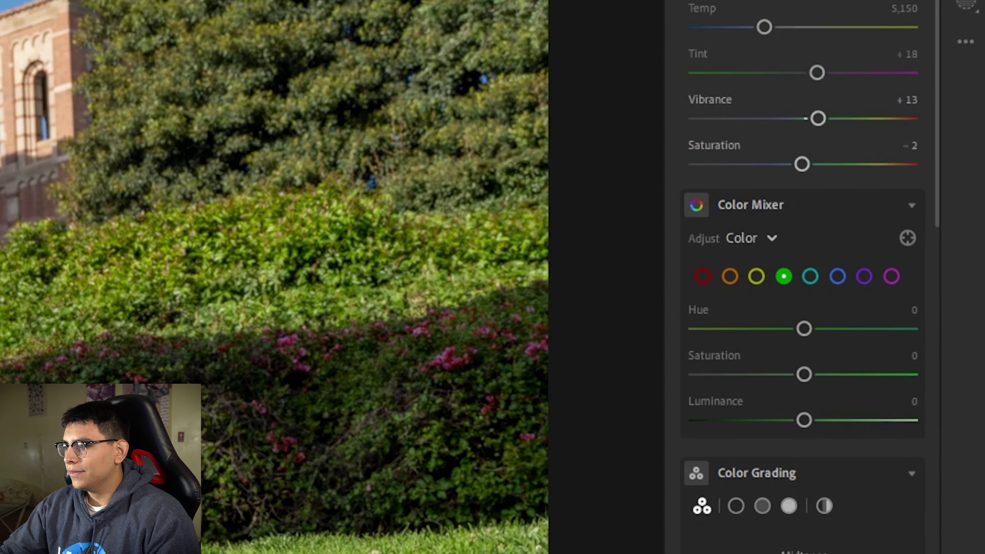
left_click(703, 275)
left_click(756, 276)
left_click(784, 276)
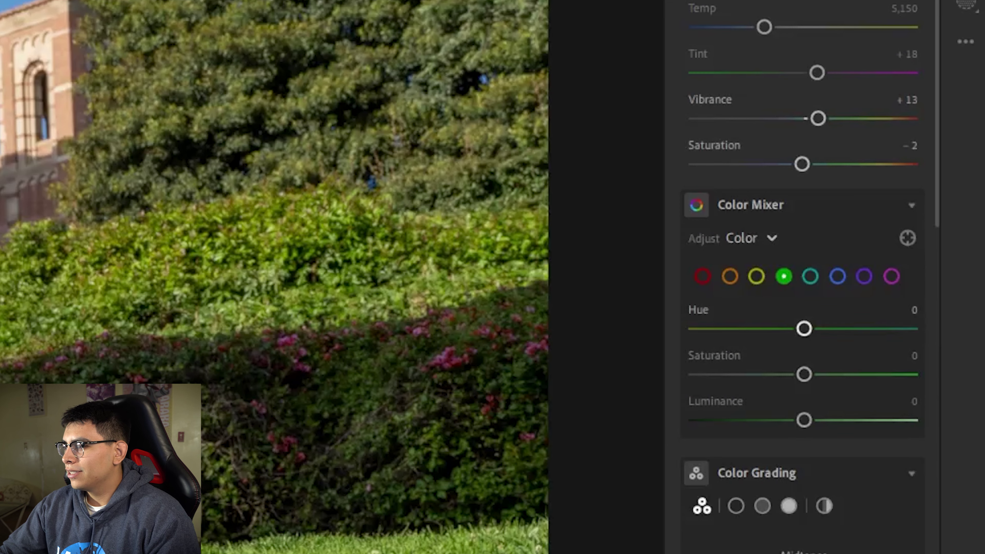
left_click_drag(804, 328, 780, 329)
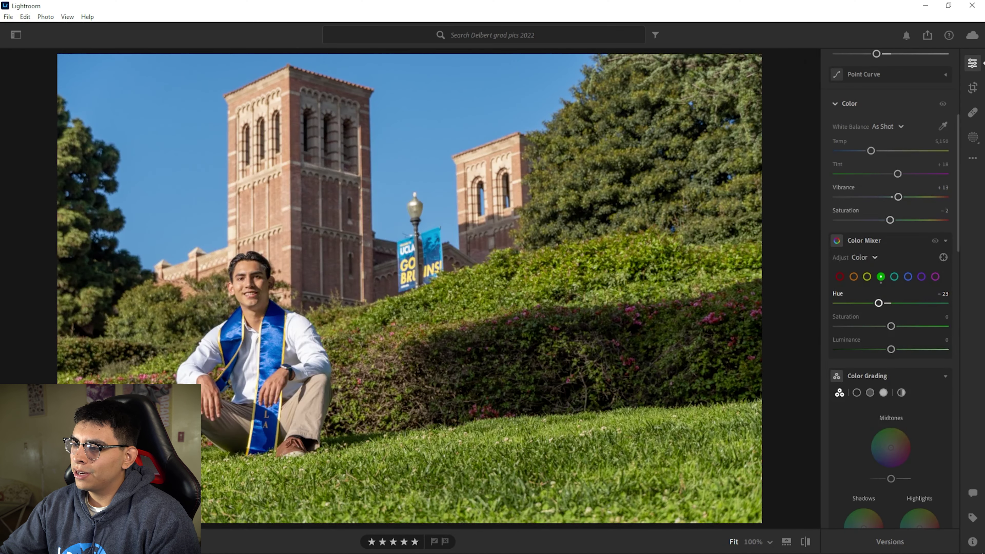
mouse_move(879, 303)
left_mouse_down()
mouse_move(838, 303)
mouse_move(865, 302)
left_mouse_up()
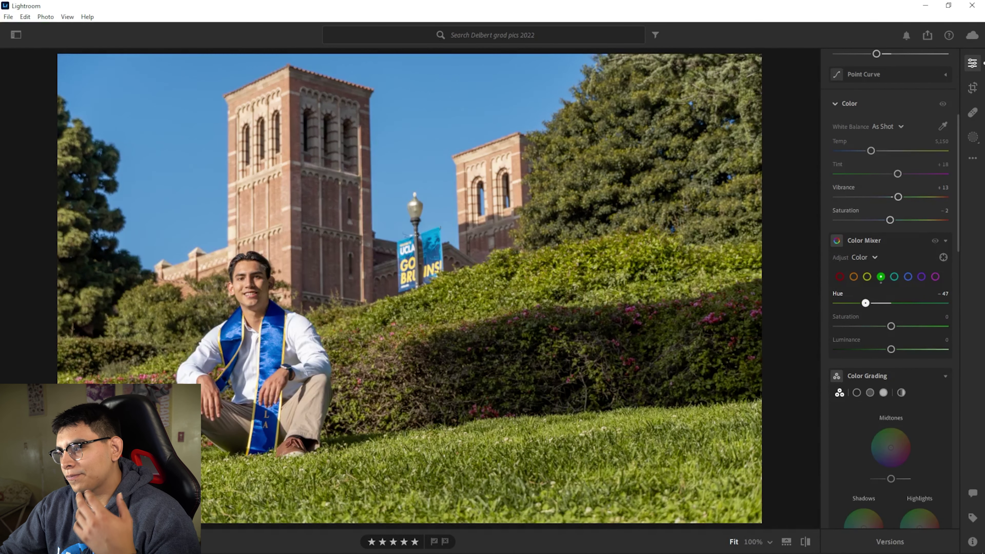
mouse_move(865, 303)
left_mouse_down()
mouse_move(844, 303)
mouse_move(866, 303)
left_mouse_up()
scroll(891, 326, "down", 8)
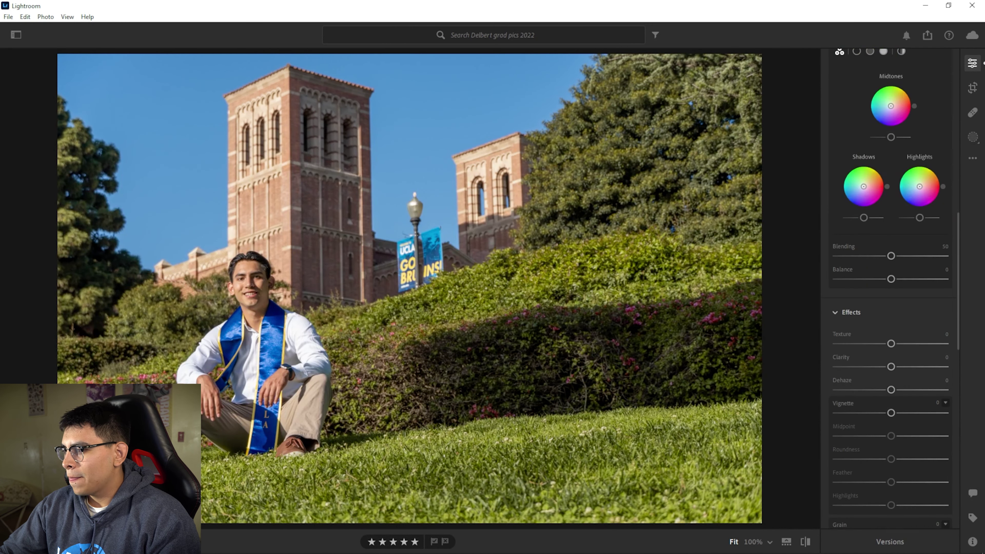
scroll(891, 326, "up", 5)
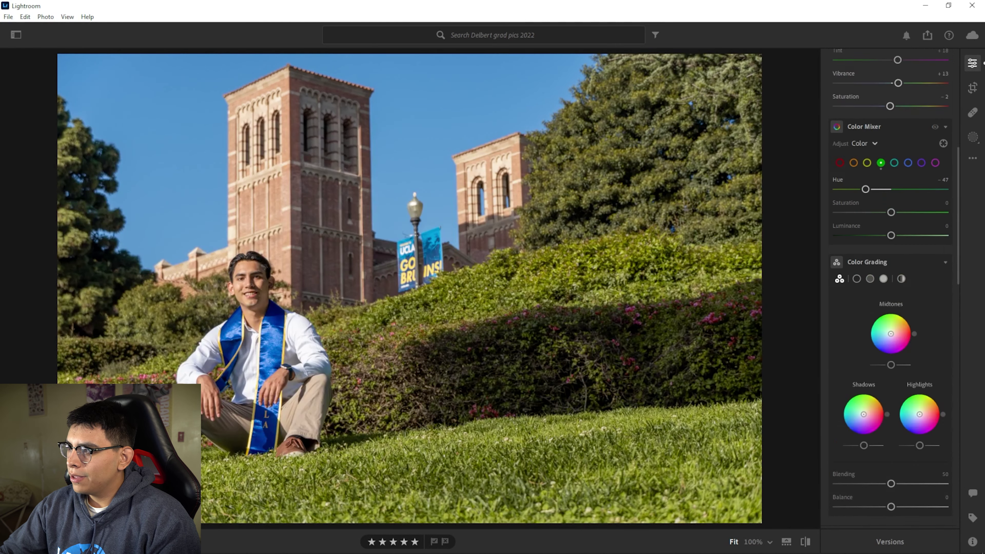
Lower Clarity to -21 in the Effects settings.
scroll(891, 326, "down", 13)
scroll(891, 326, "up", 8)
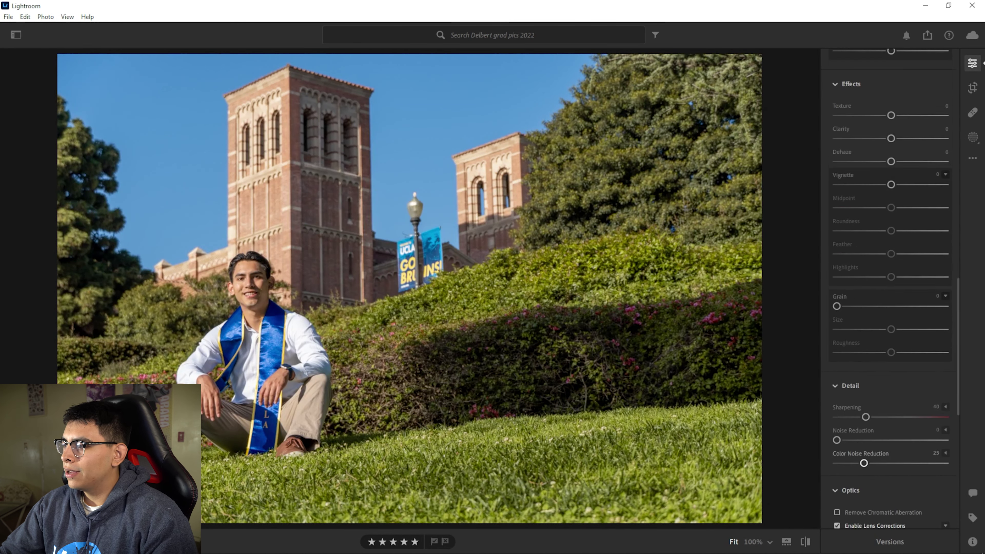
scroll(891, 326, "down", 3)
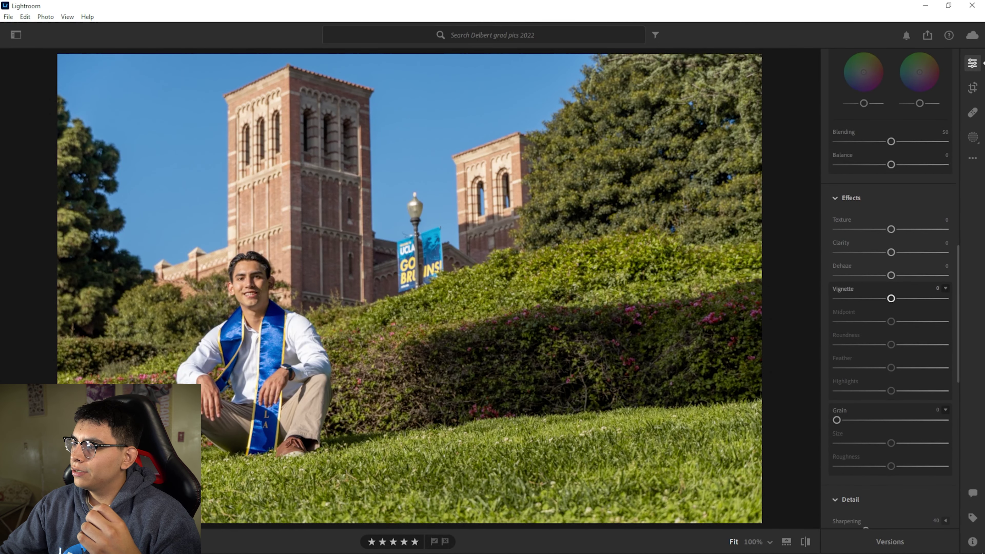
mouse_move(891, 252)
left_mouse_down()
mouse_move(871, 253)
mouse_move(880, 252)
left_mouse_up()
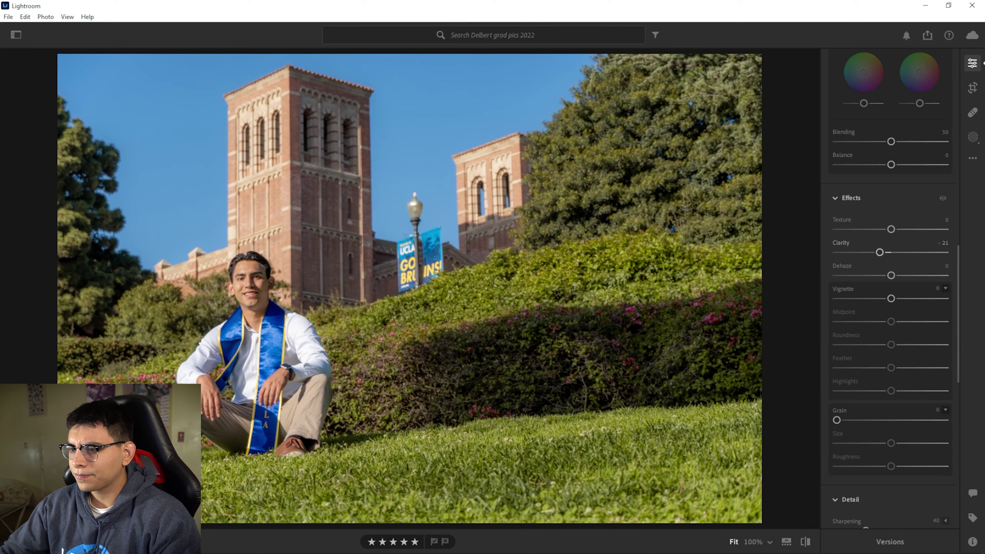
Try Clarity at -100 and examine its effect on the face at 100% and on the whole photo.
left_click(244, 284)
left_click_drag(245, 285, 295, 278)
left_click_drag(880, 252, 836, 253)
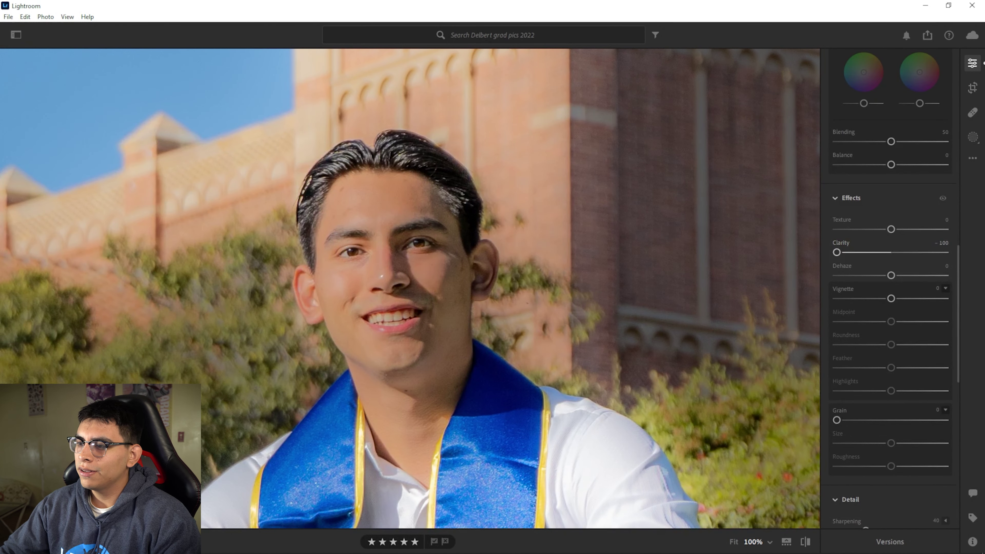
key("z")
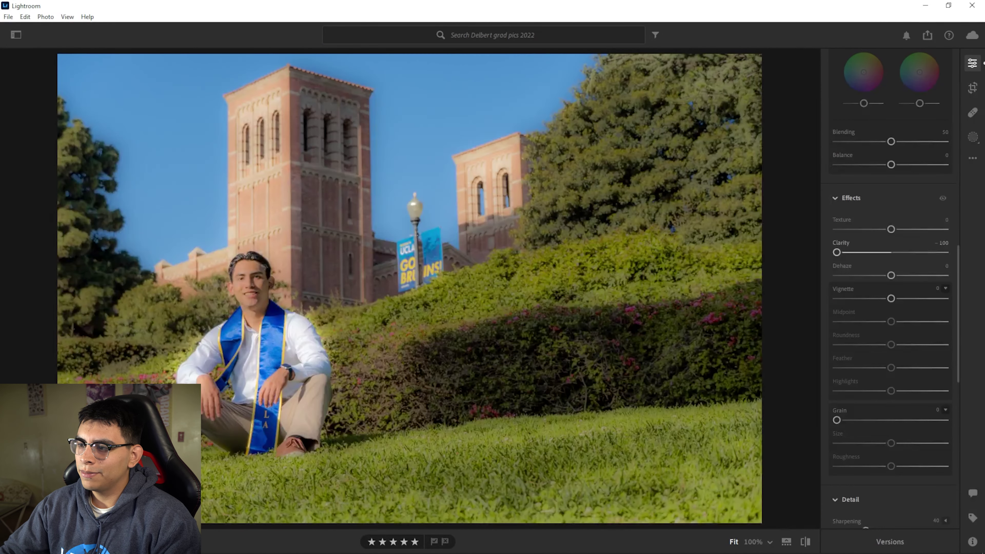
Set Clarity to -26, checking the face at 100%, and raise Texture to +10.
left_click_drag(836, 252, 877, 252)
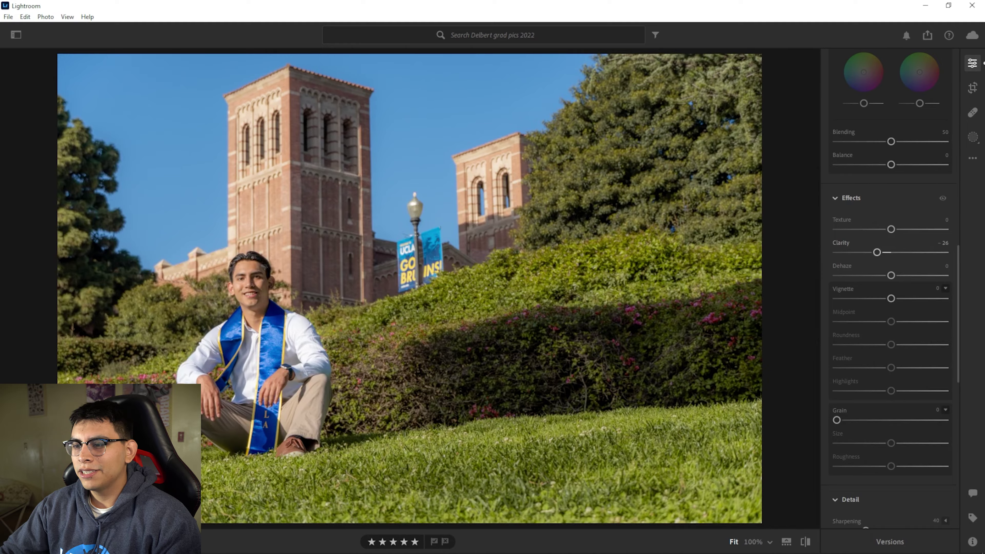
left_click(247, 290)
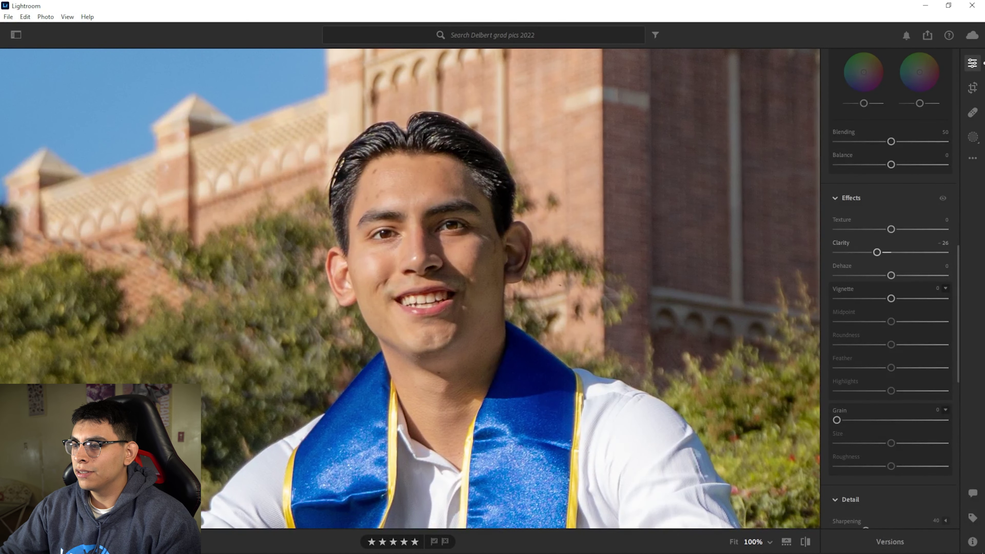
left_click_drag(410, 288, 468, 268)
key("z")
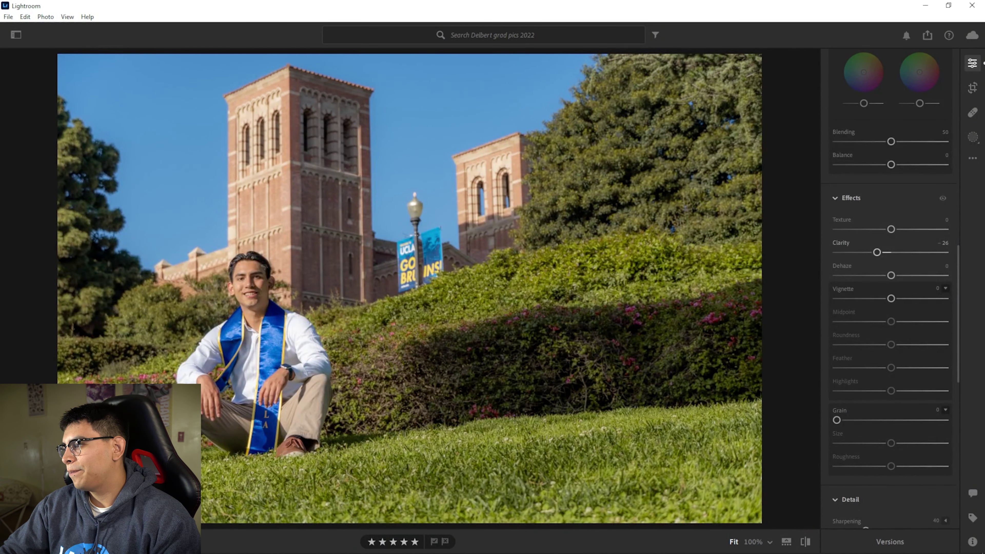
scroll(891, 272, "down", 3)
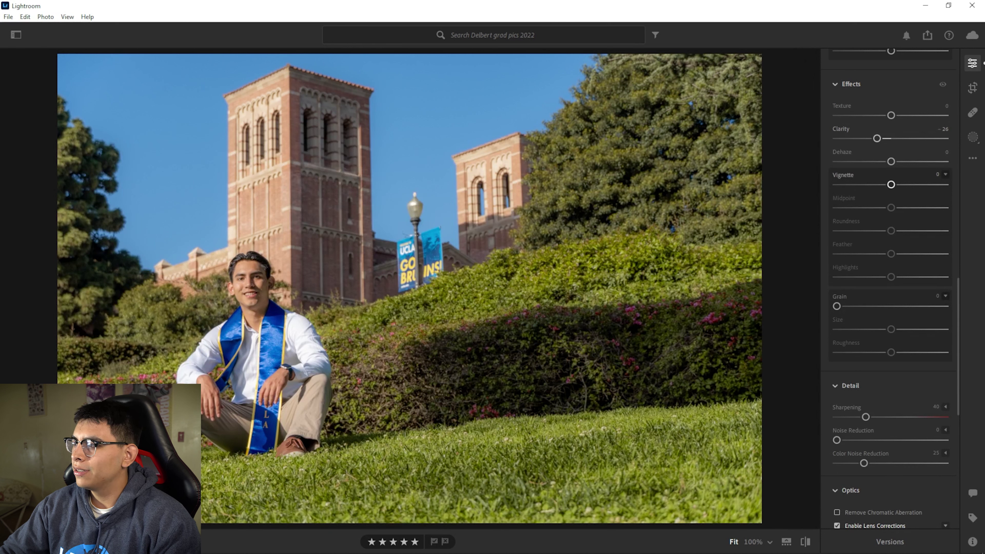
left_click_drag(891, 116, 896, 115)
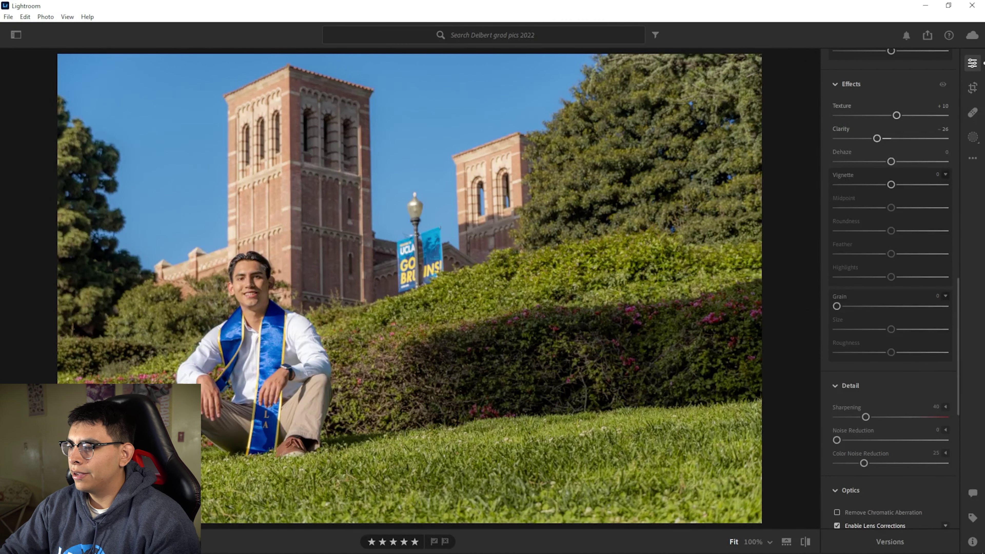
Set Noise Reduction to 17 in the Detail settings and check the face at 100%.
scroll(891, 291, "down", 3)
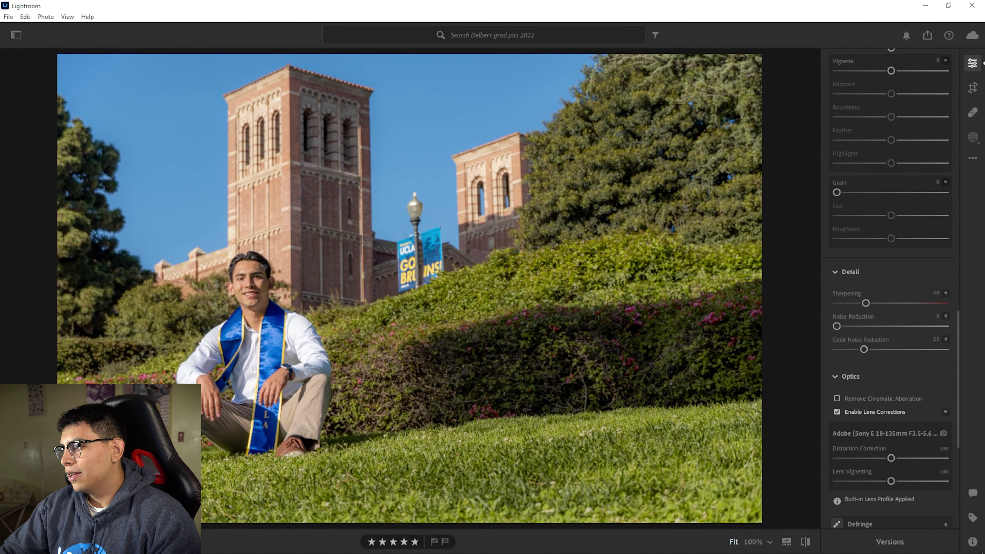
scroll(890, 291, "down", 6)
scroll(891, 291, "up", 3)
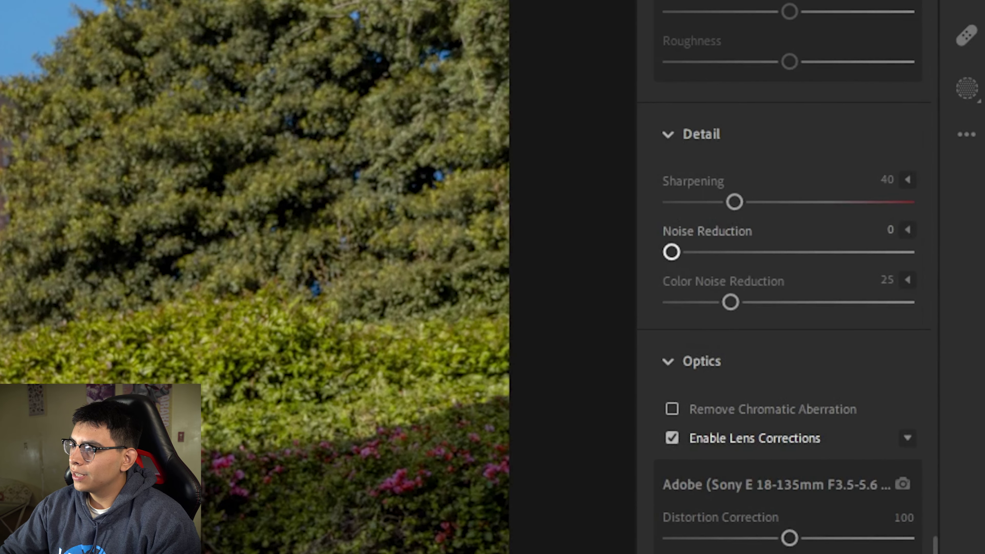
left_click_drag(836, 212, 855, 212)
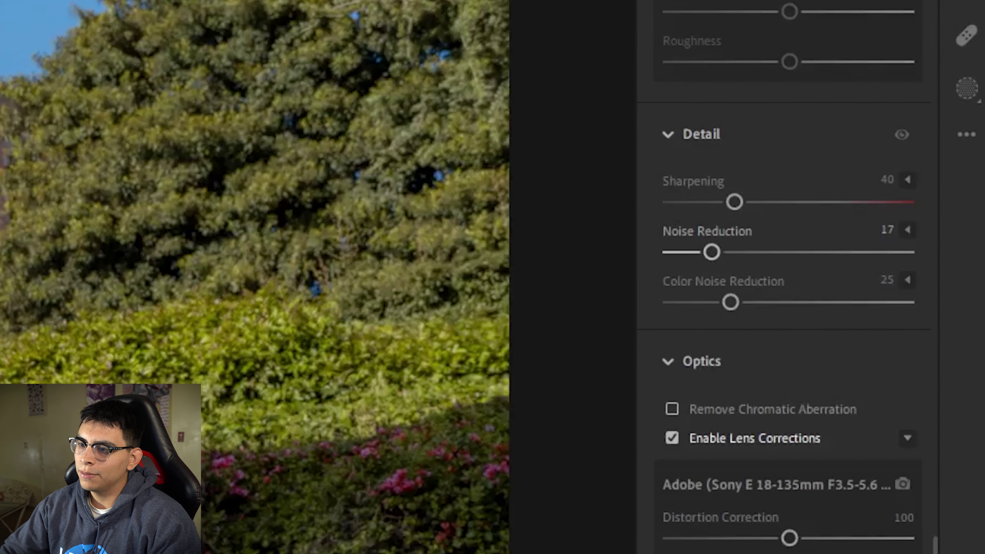
left_click(283, 272)
left_click_drag(283, 271, 347, 264)
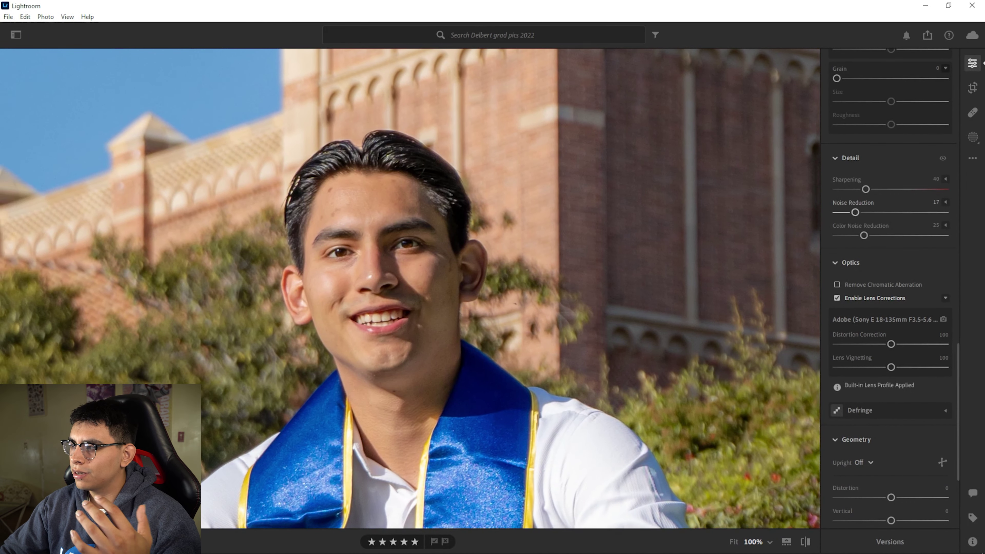
Test Noise Reduction at 100 on the face and the whole photo, and settle on a value of 16.
left_click_drag(855, 212, 946, 212)
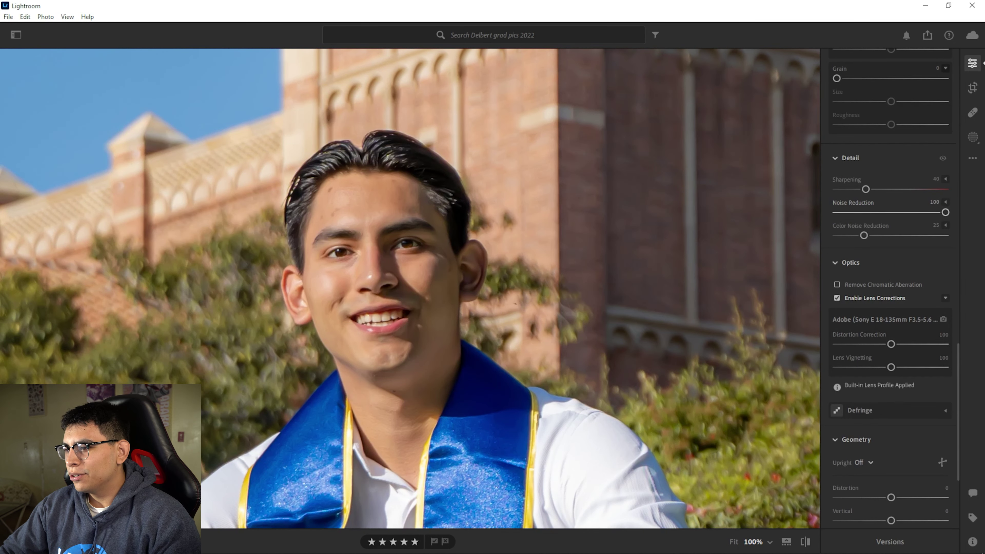
left_click_drag(410, 288, 456, 269)
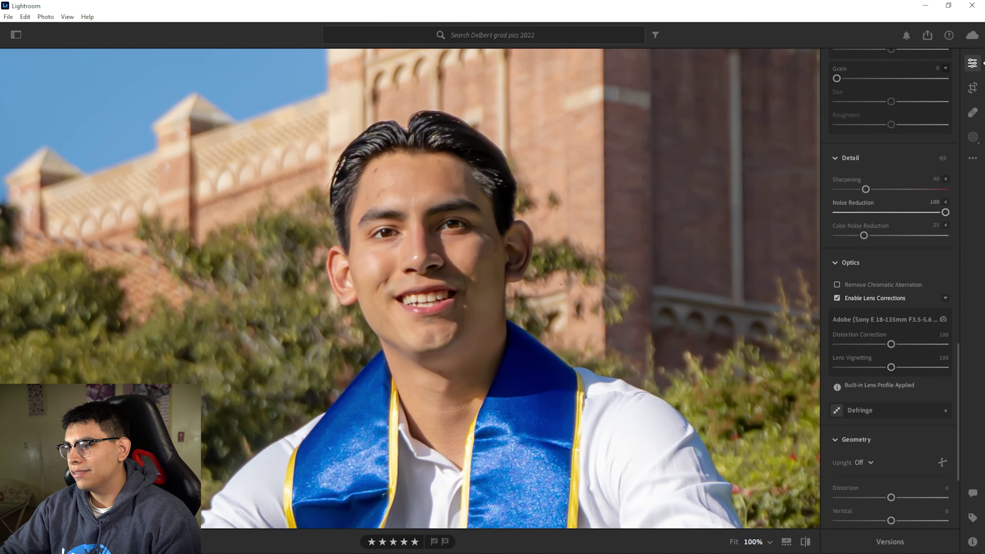
key("space")
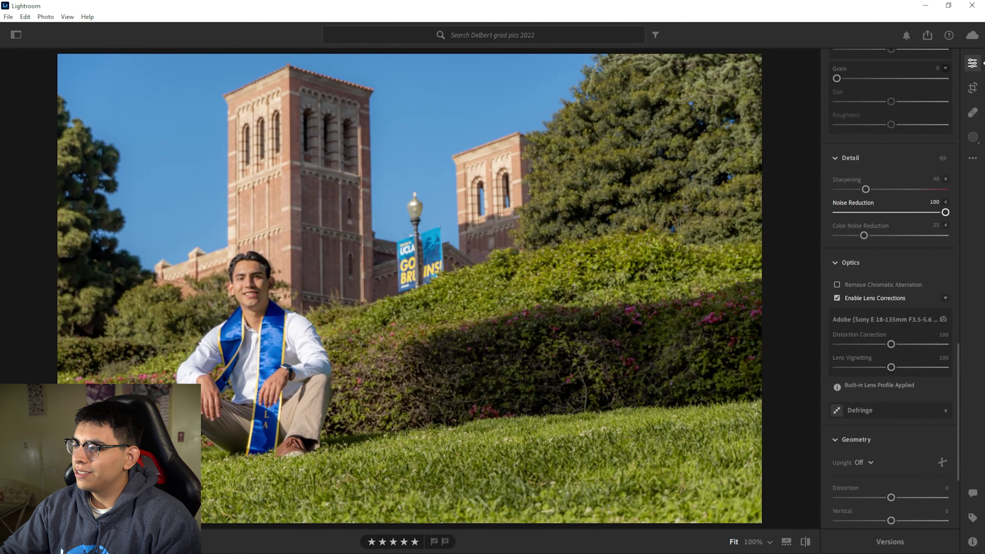
left_click_drag(945, 212, 854, 212)
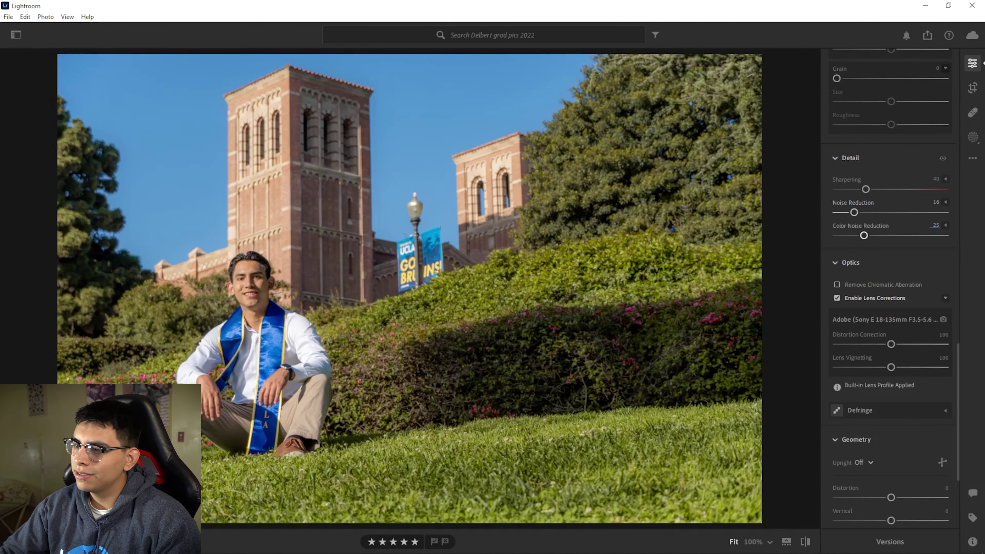
Turn the lens corrections off and back on to compare their effect on the photo.
scroll(890, 287, "down", 3)
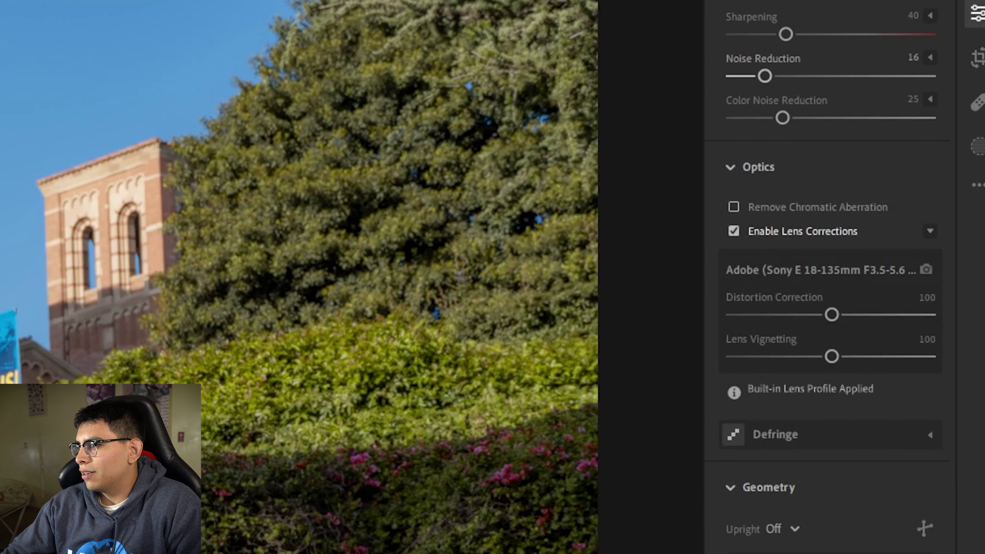
left_click(734, 231)
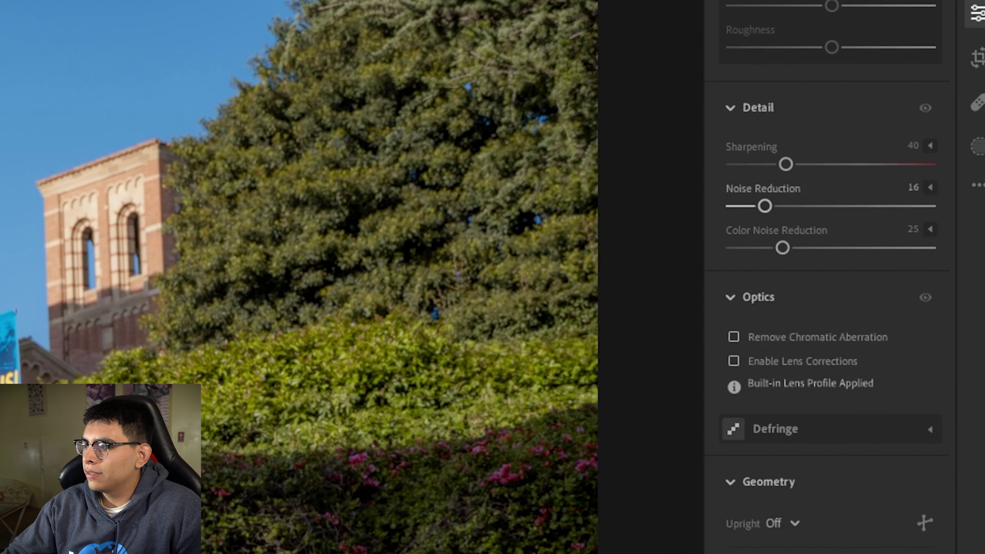
left_click(733, 361)
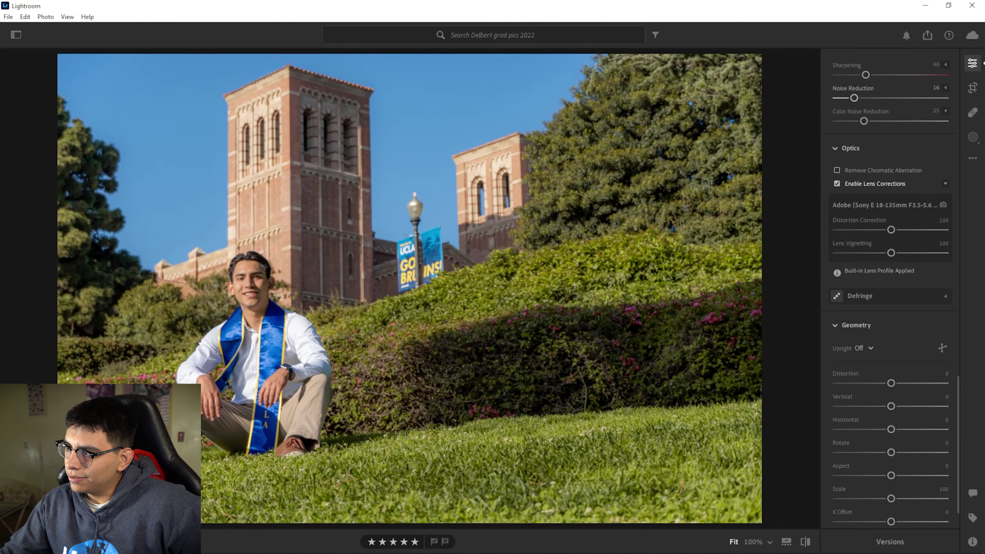
Enable chromatic aberration removal and compare the tree edges against the sky with and without it at 100%.
left_click(837, 170)
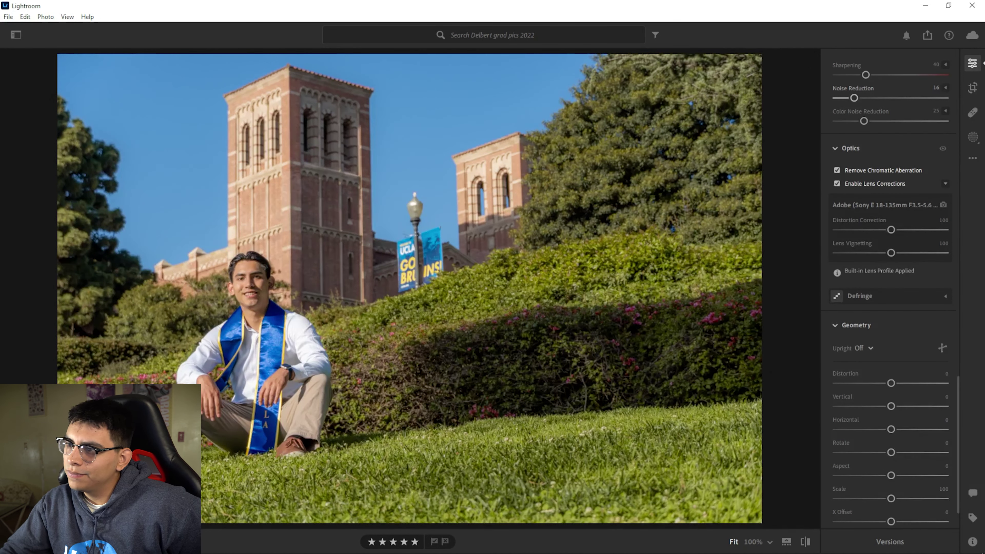
left_click_drag(571, 117, 526, 248)
key("ctrl+z")
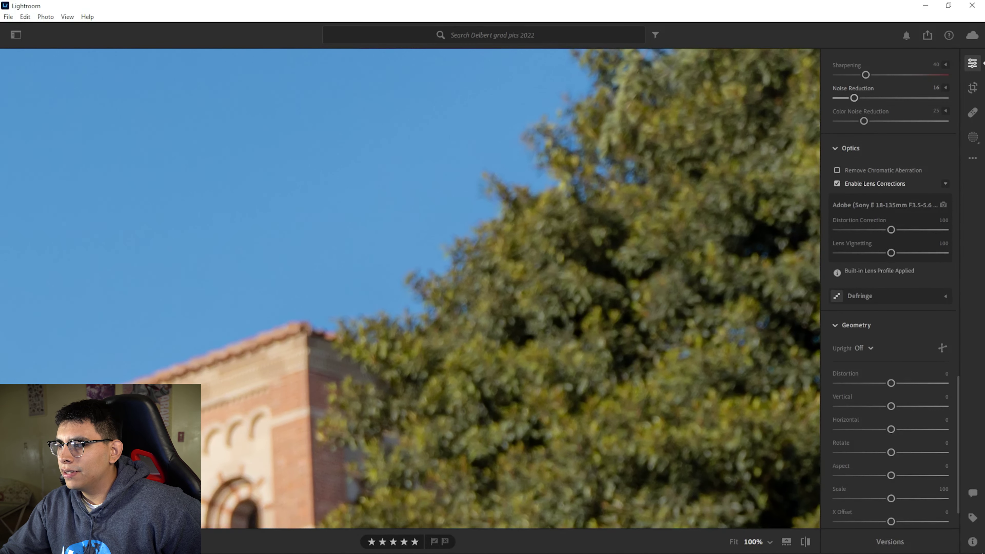
key("ctrl+y")
key("space")
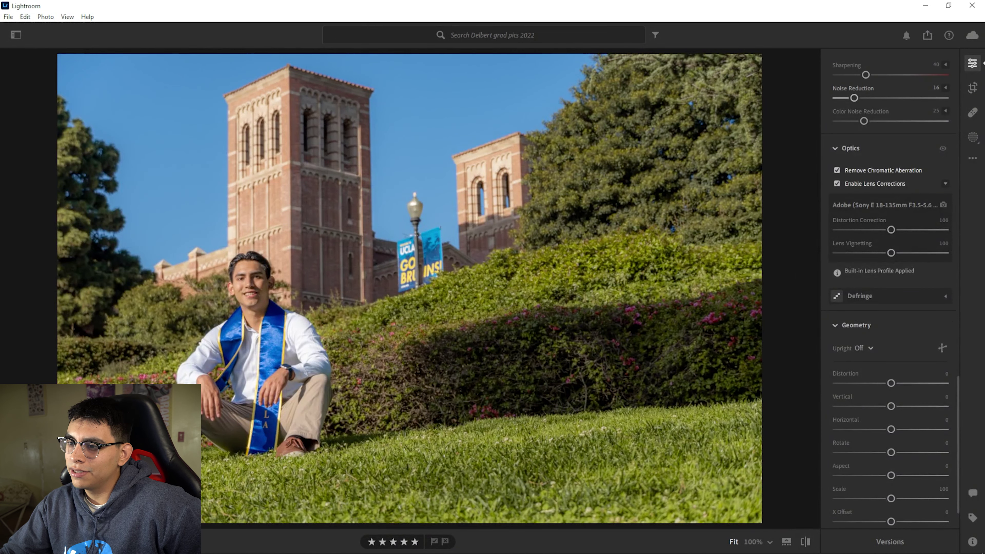
Straighten the photo with the Level option of the Upright correction.
scroll(892, 272, "down", 2)
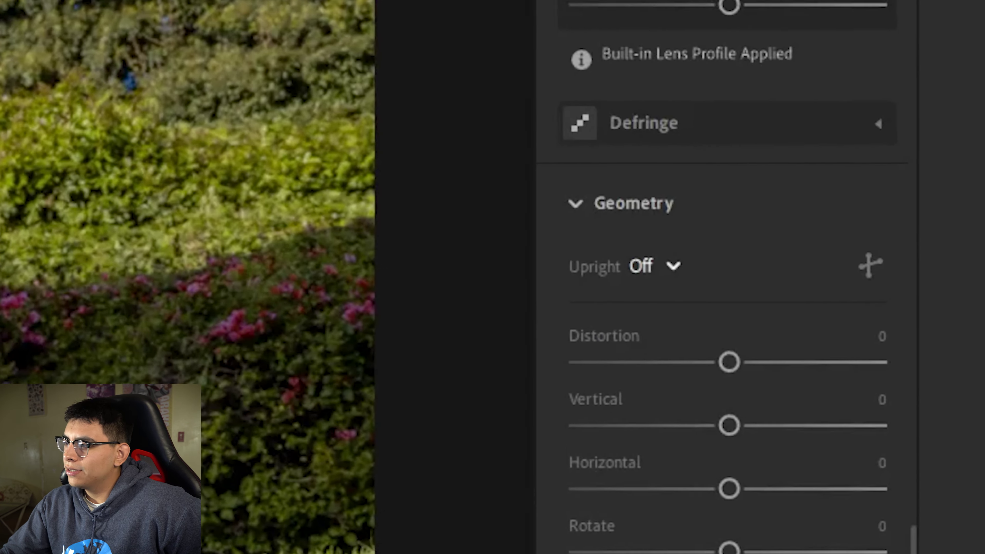
left_click(866, 296)
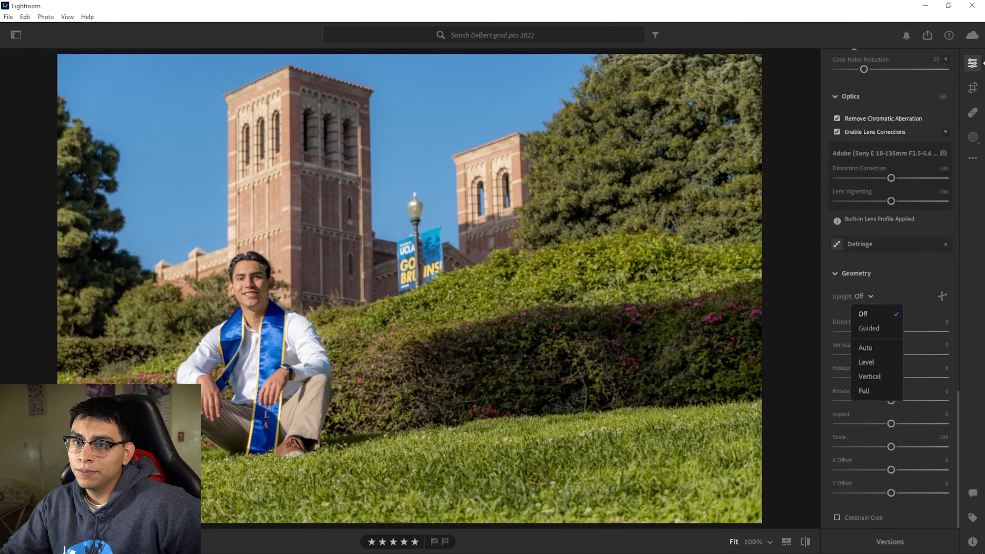
left_click(615, 466)
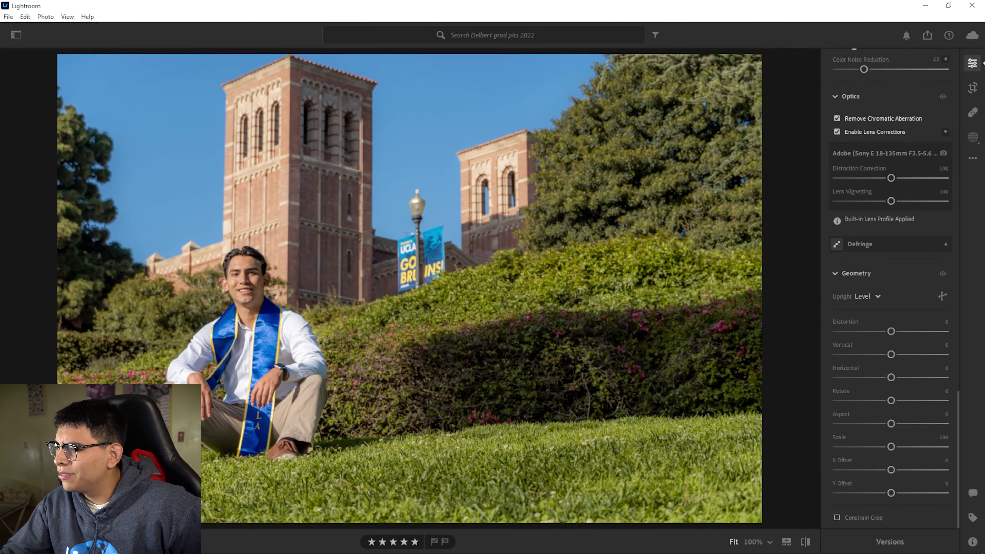
Hide the edit settings and compare the edited photo with the original.
key("e")
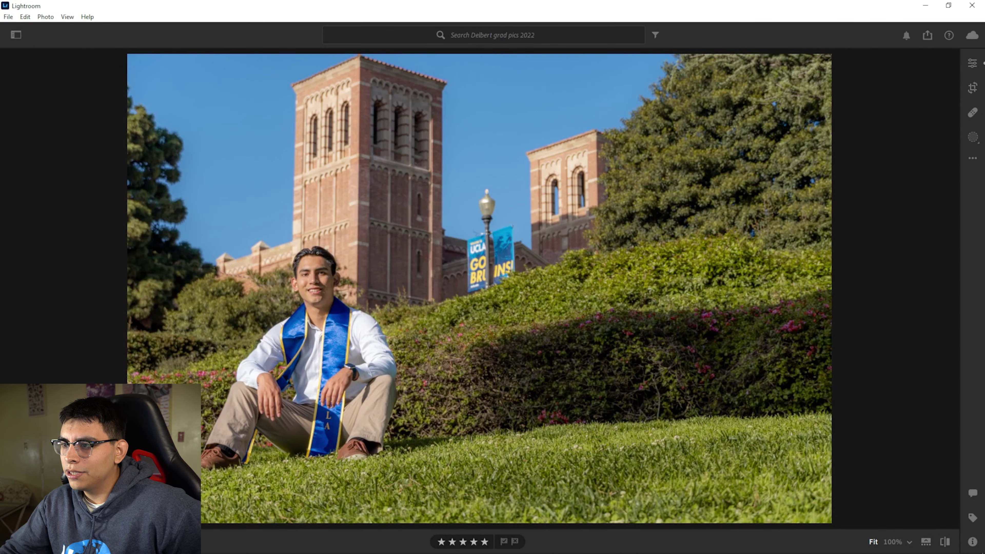
key("backslash")
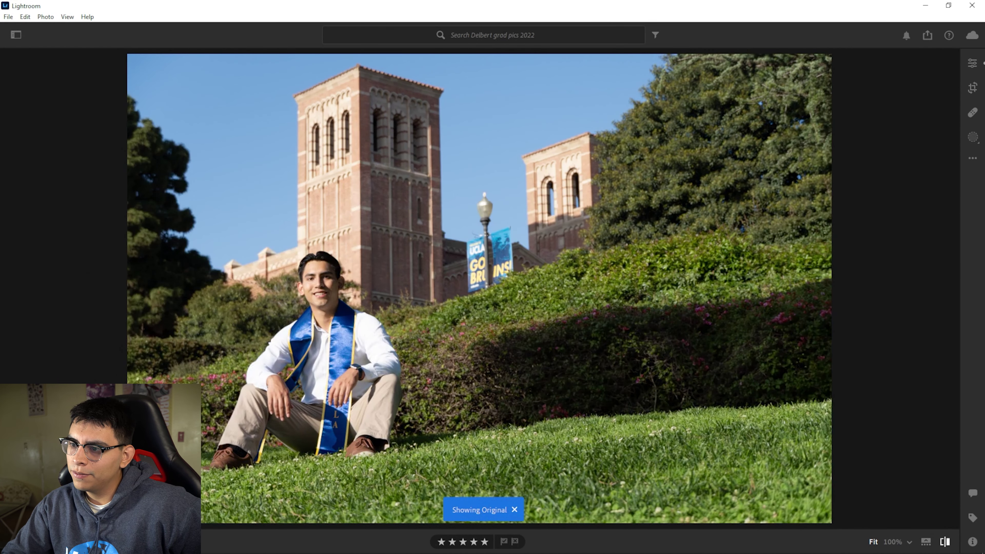
key("backslash")
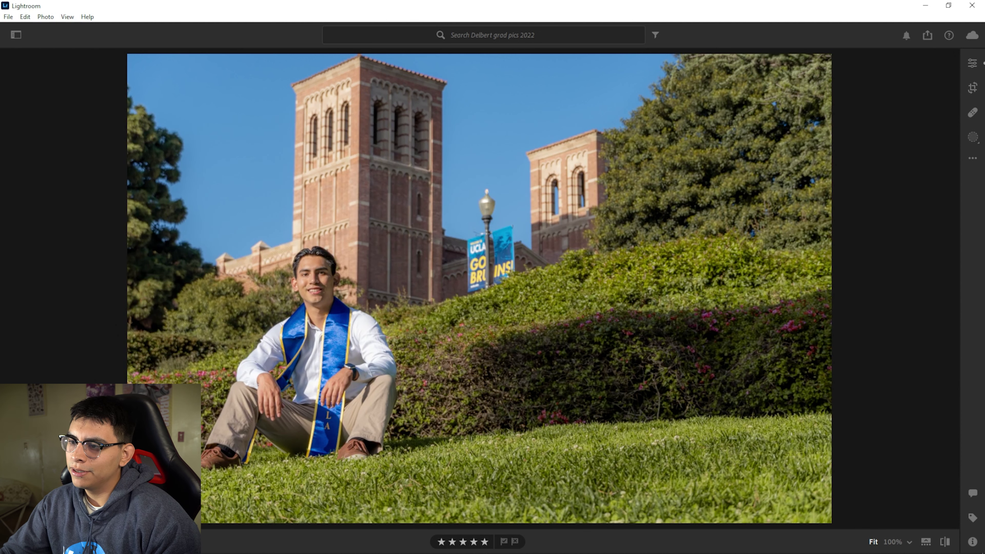
Heal the small blemishes on the subject's forehead at 100% with a size 3 Healing Brush in Heal mode.
key("h")
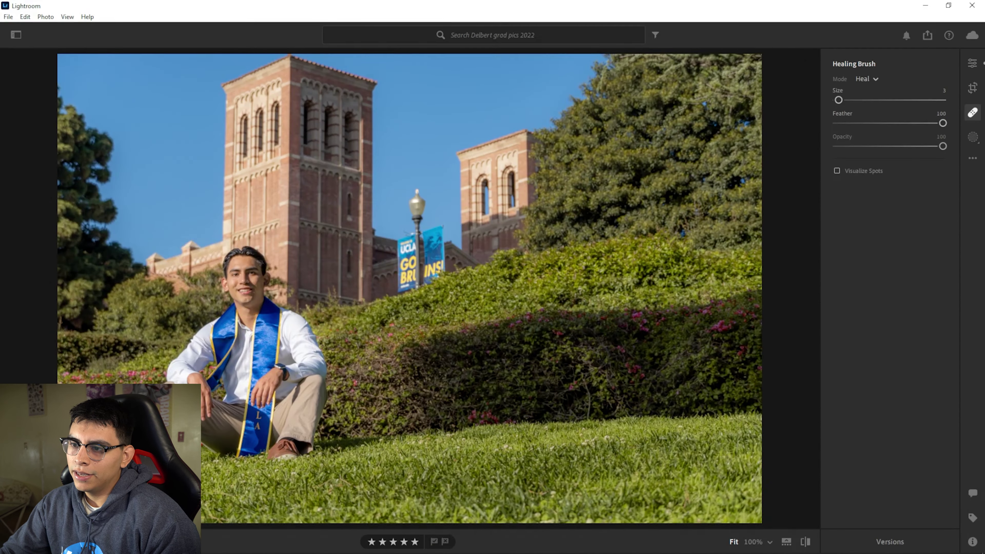
key("z")
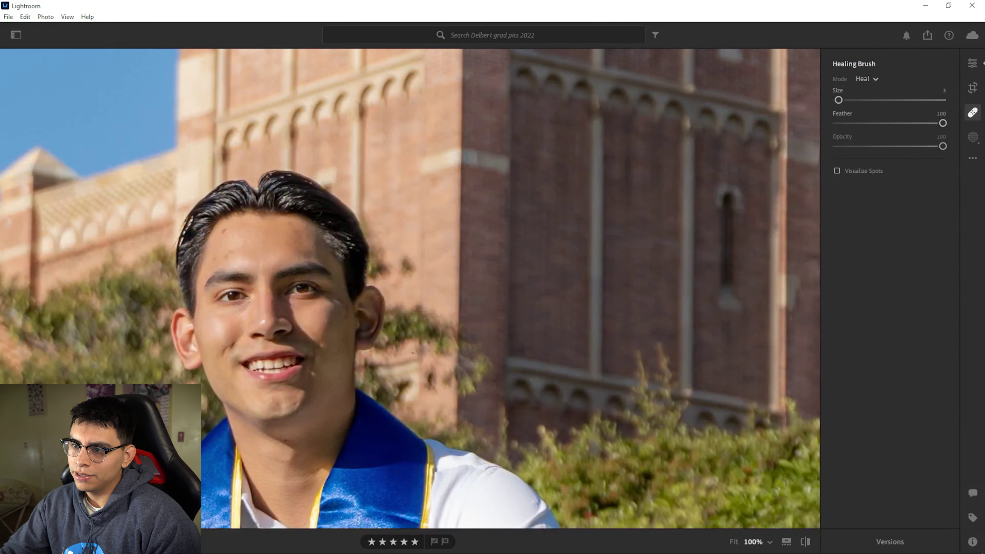
left_click_drag(413, 353, 584, 326)
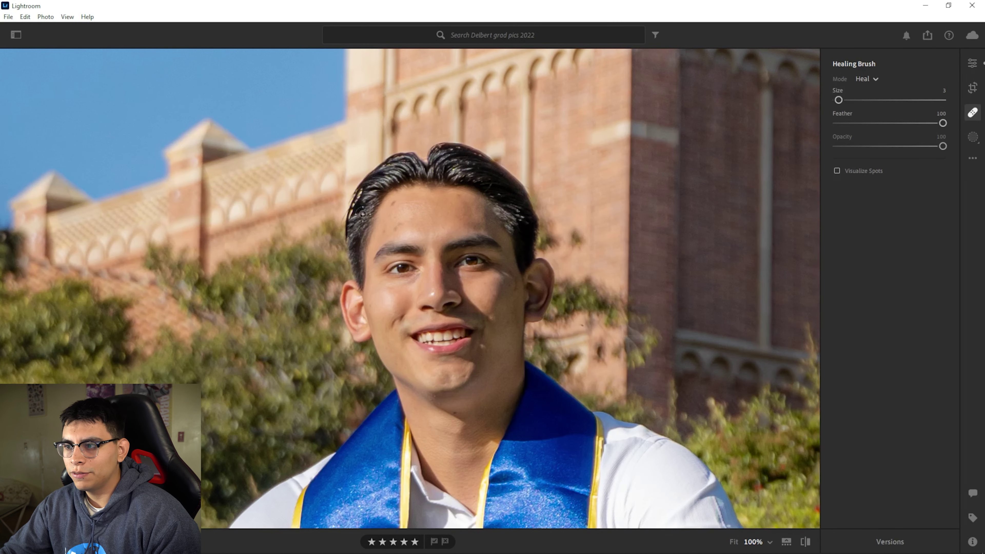
left_click(392, 205)
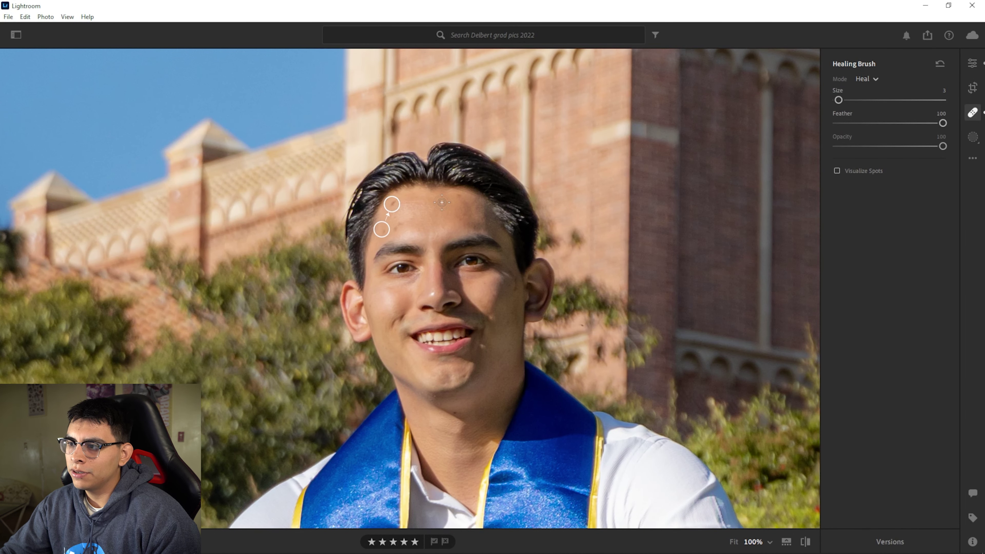
left_click(459, 196)
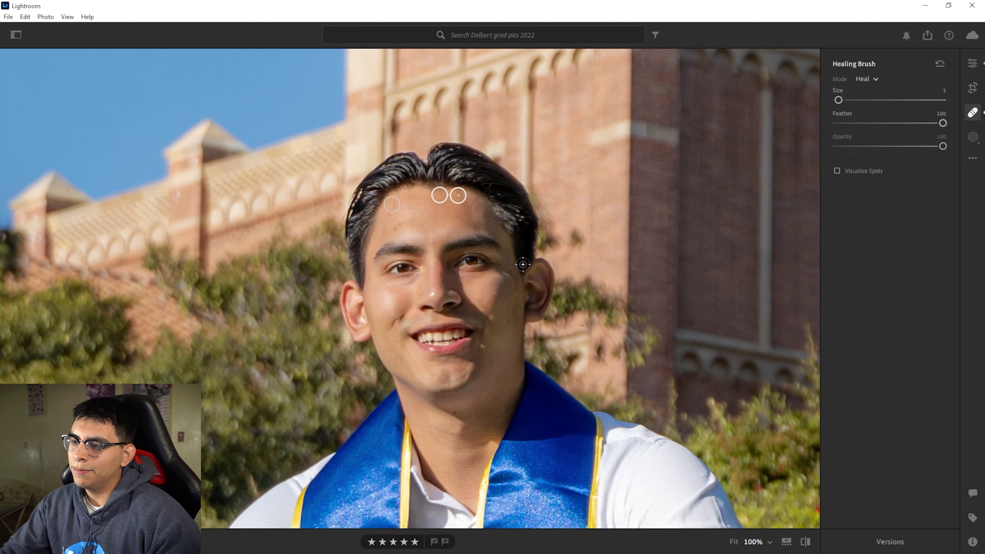
left_click(458, 195)
left_click(397, 228)
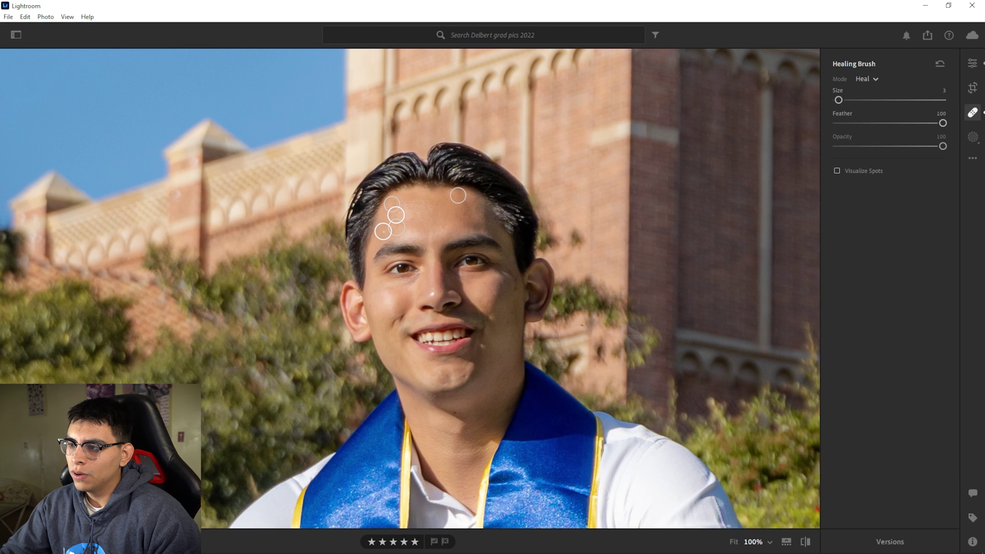
Inspect the face, clothing and hands for blemishes and heal the spot on the hand wearing the watch with a size 2 brush.
mouse_move(453, 260)
left_mouse_down()
mouse_move(440, 236)
mouse_move(445, 186)
left_mouse_up()
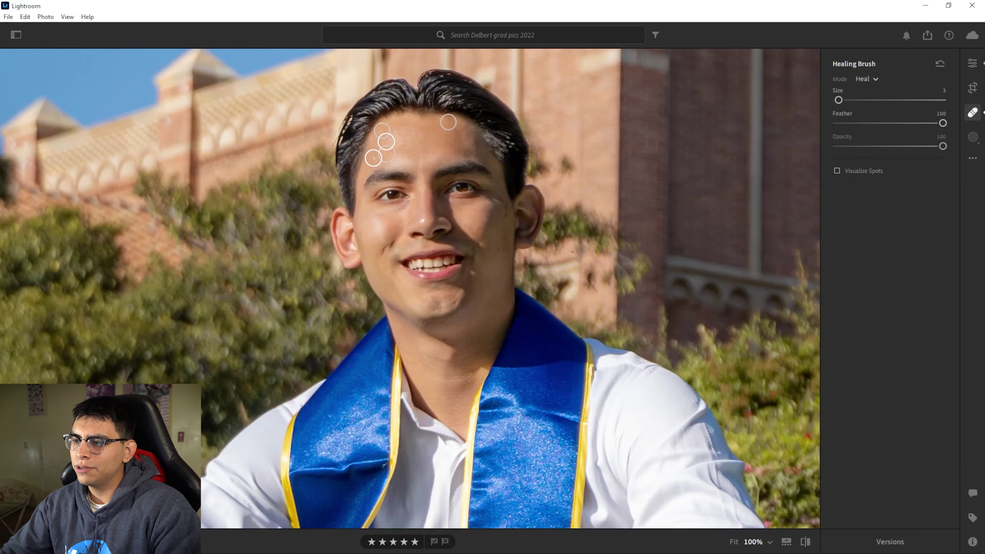
left_click_drag(551, 161, 560, 92)
left_click_drag(659, 378, 532, 140)
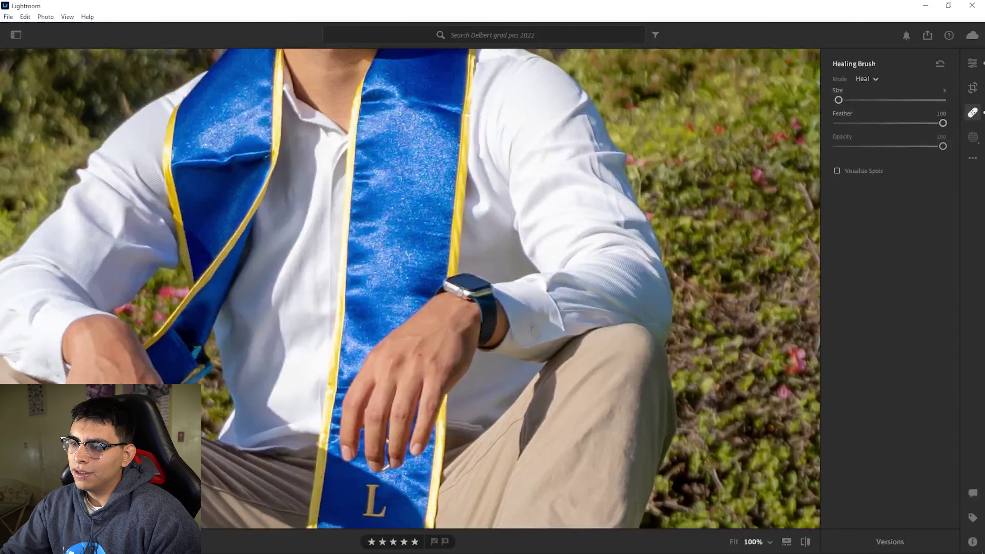
left_click_drag(283, 345, 733, 146)
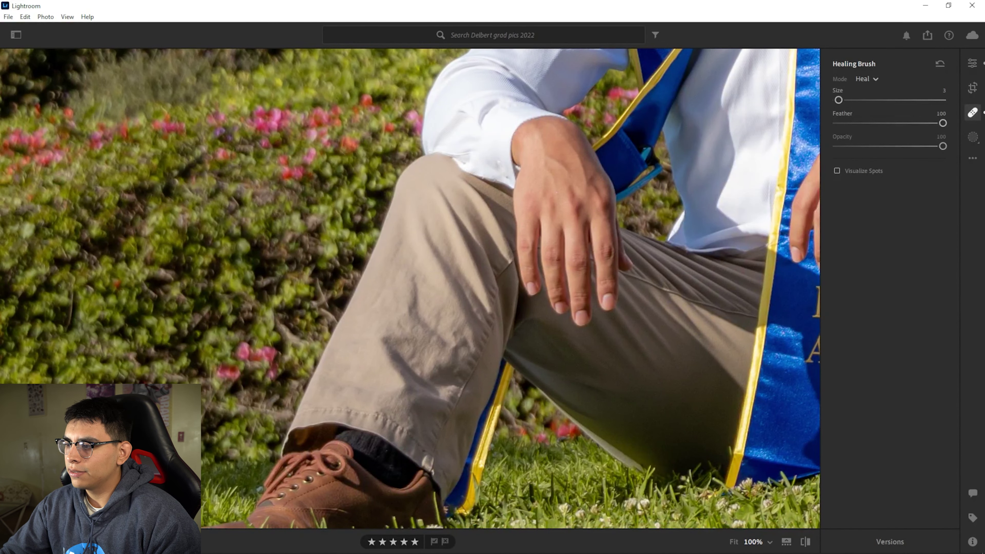
left_click_drag(582, 194, 351, 386)
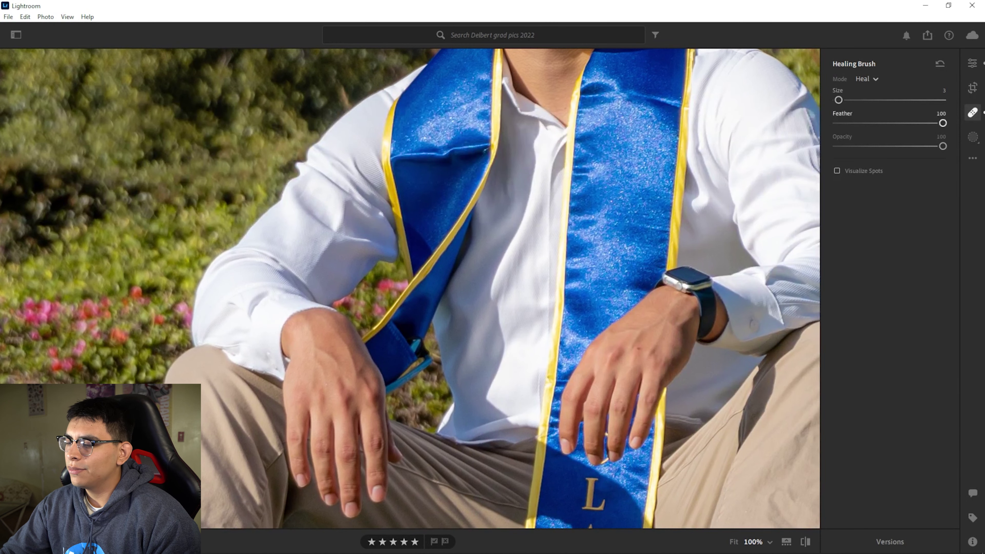
left_click_drag(504, 295, 356, 255)
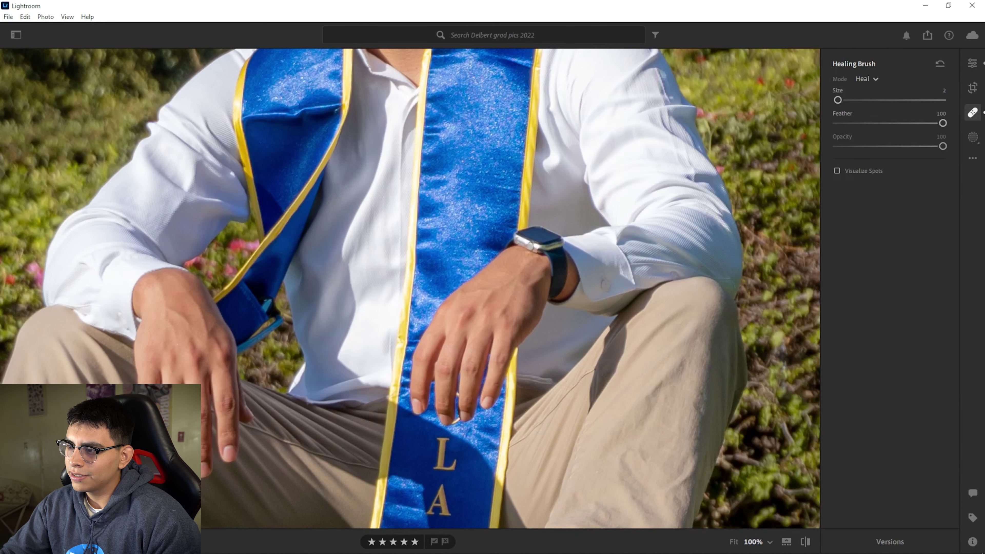
left_click(488, 306)
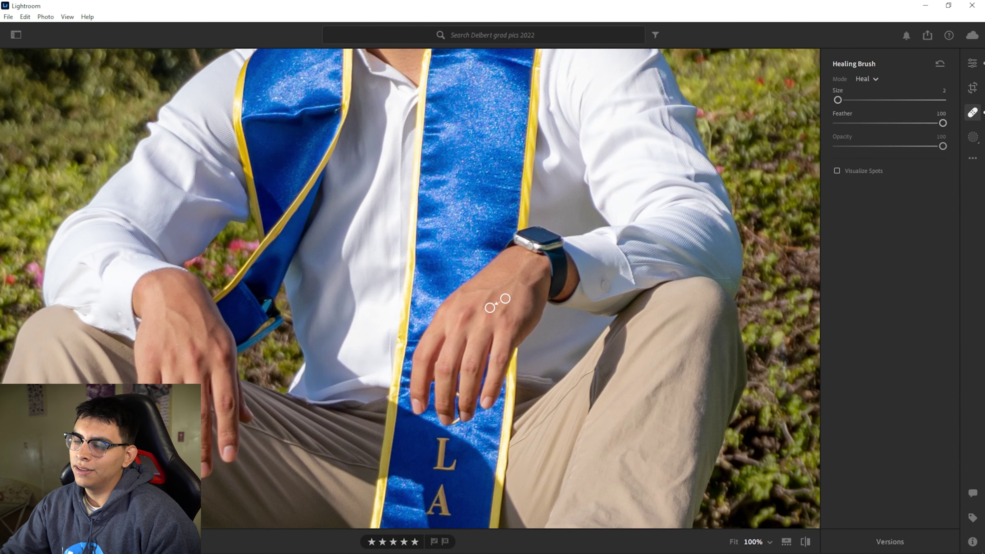
Rework the overlapping healing spots on the forehead near the hairline with a size 3 brush.
left_click_drag(633, 204, 662, 383)
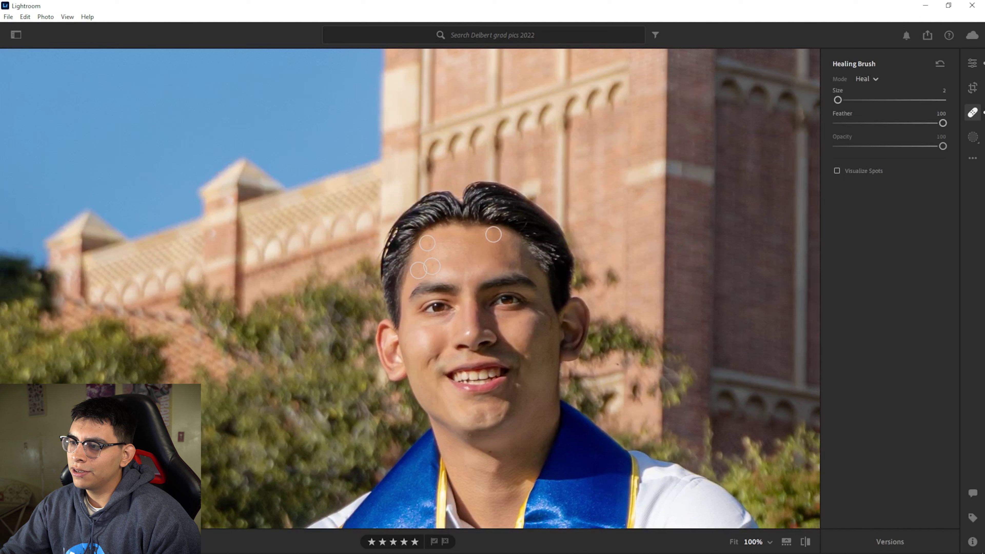
left_click_drag(427, 243, 430, 243)
left_click(432, 266)
left_click(429, 247)
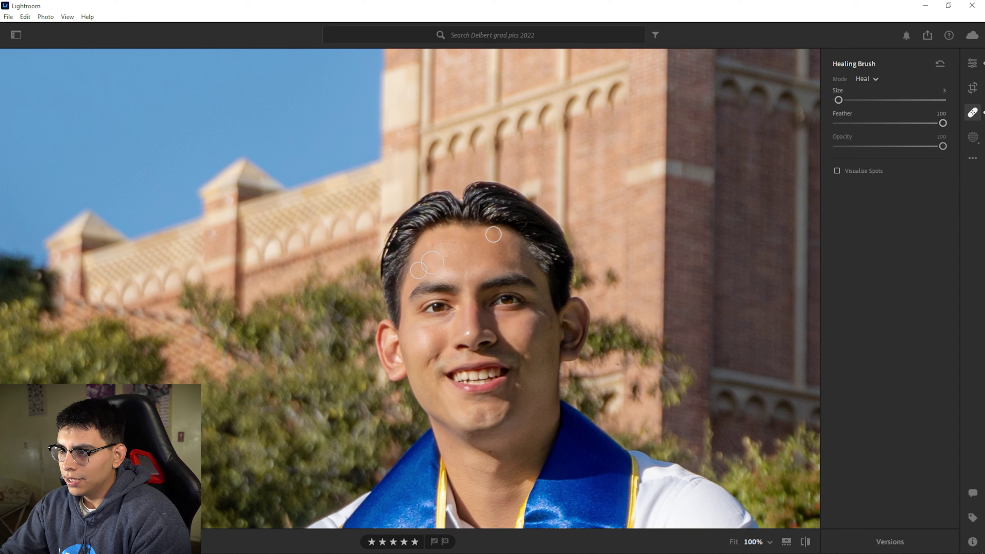
left_click(431, 244)
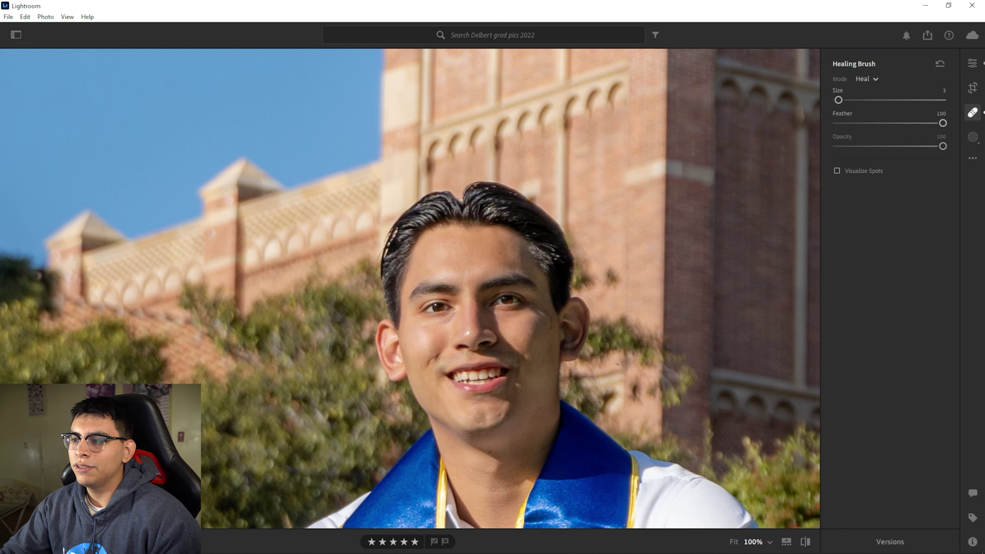
Fit the whole photo in view and try several Healing Brush sizes, ending at size 21.
key("z")
scroll(303, 176, "up", 10)
key("bracketright")
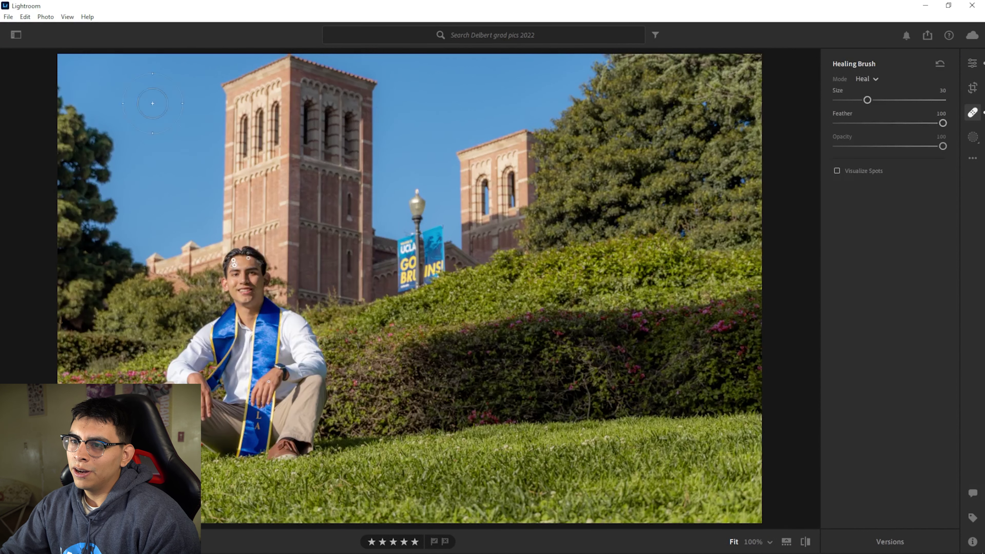
key("bracketright")
key("bracketright")
key("bracketright")
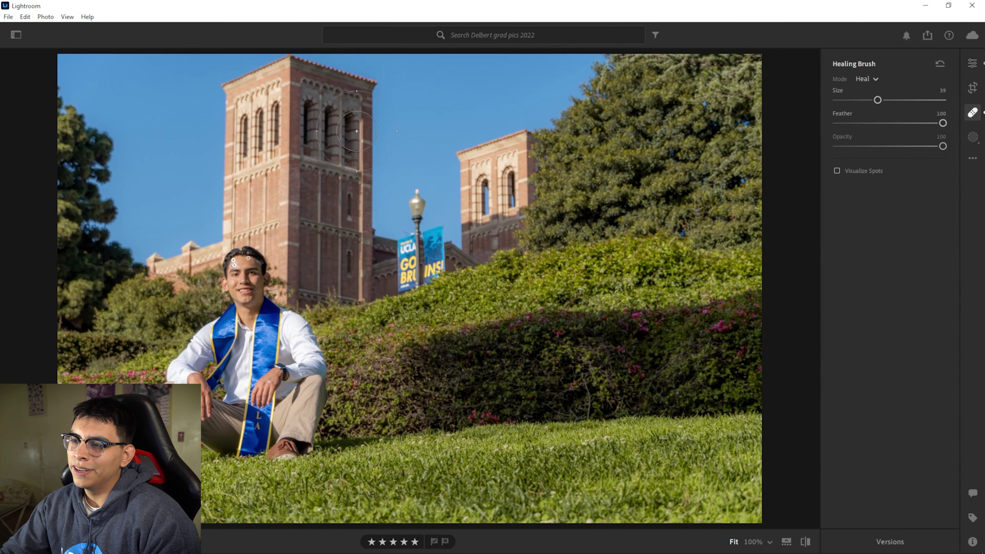
key("bracketleft")
key("bracketleft")
key("bracketleft")
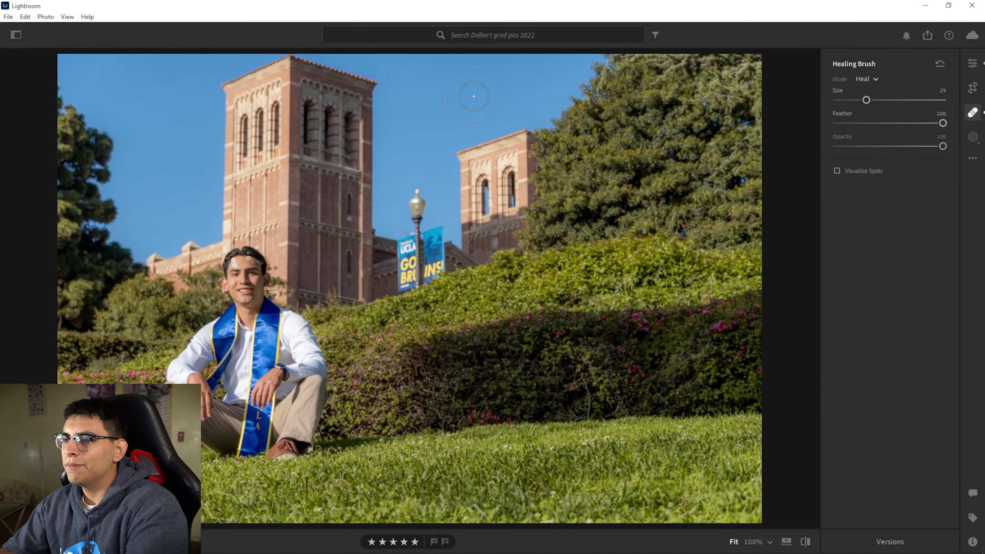
key("bracketleft")
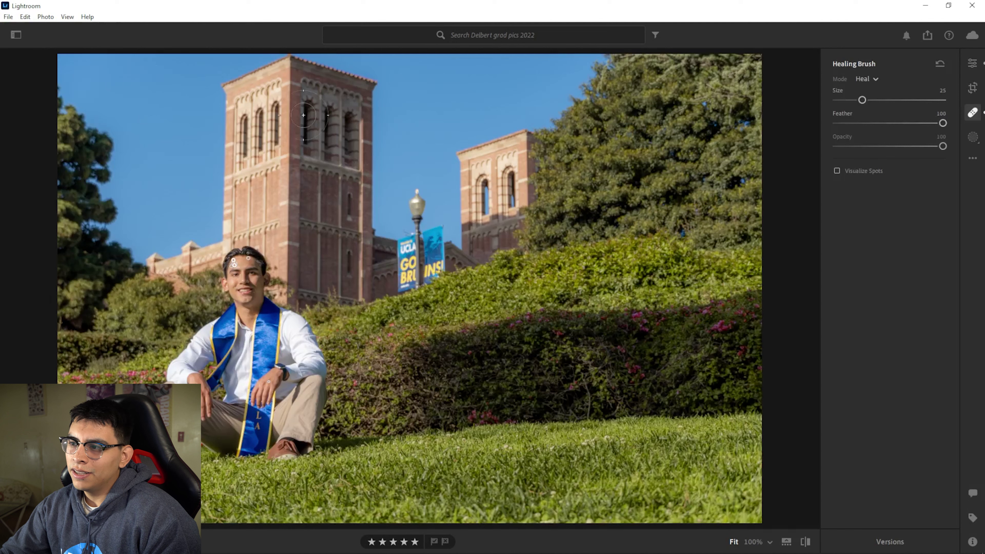
left_click_drag(863, 100, 858, 100)
Review the Clone and Heal modes of the Healing Brush and keep Heal as the mode.
left_click(866, 79)
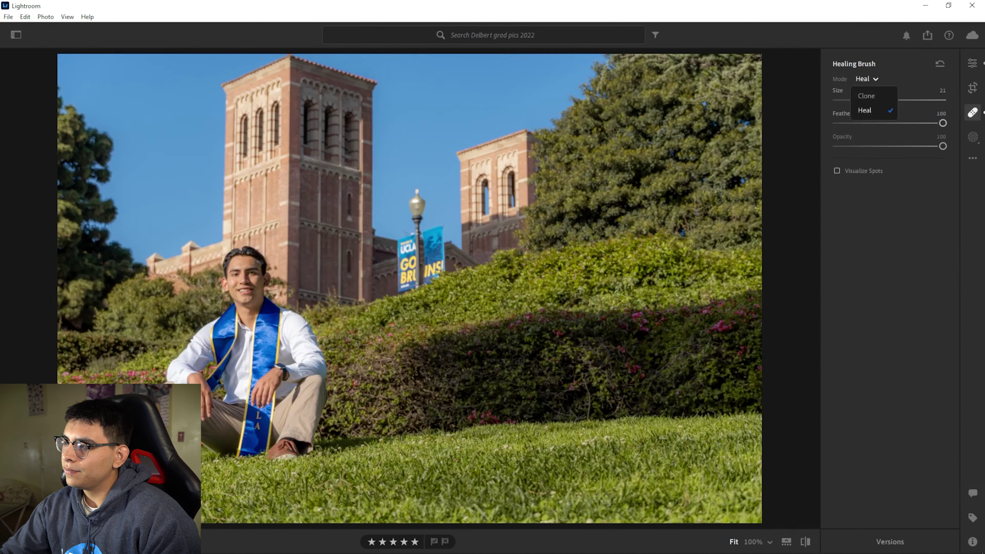
left_click(865, 110)
left_click(866, 79)
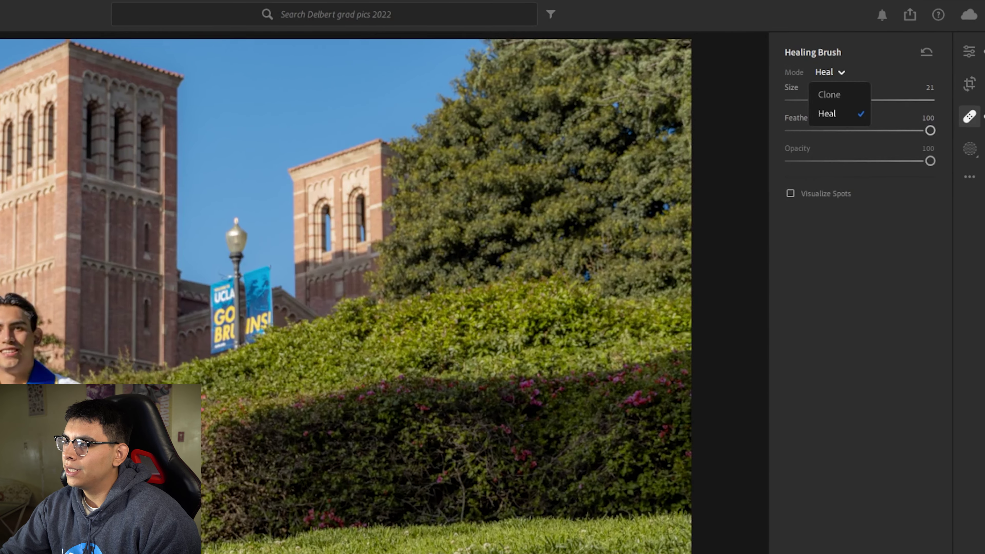
left_click(829, 95)
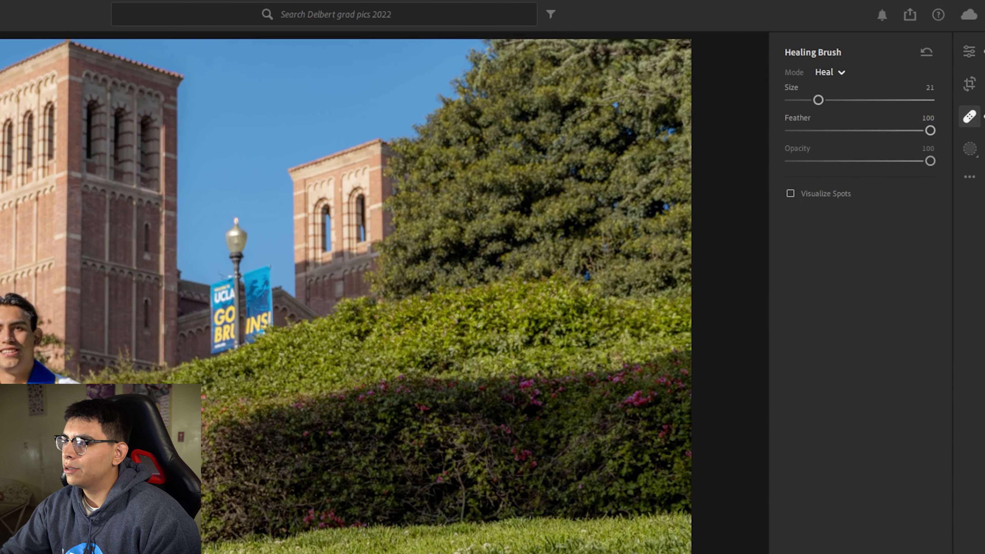
left_click(830, 73)
left_click(827, 114)
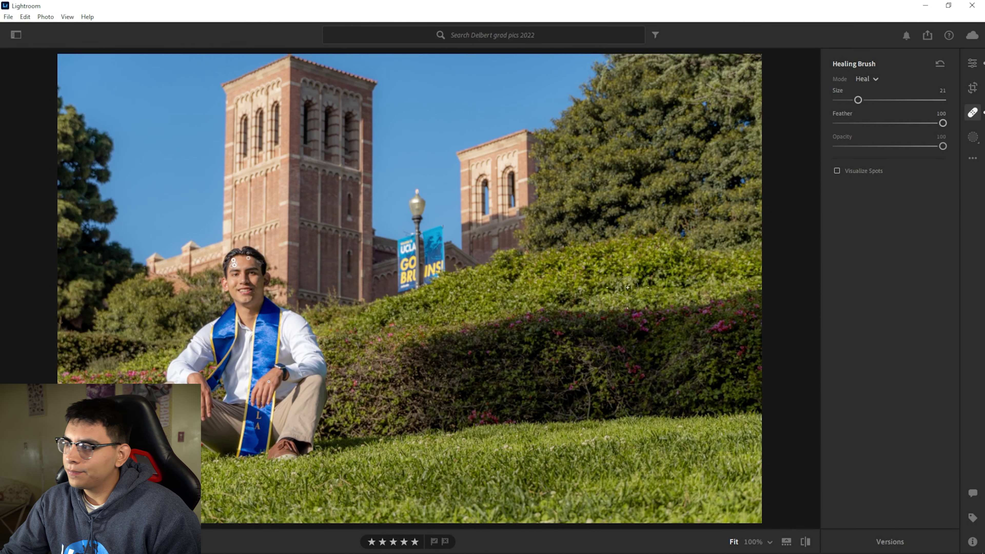
Return to the edit settings and examine the retouched face at 100%, then the whole photo.
left_click(972, 63)
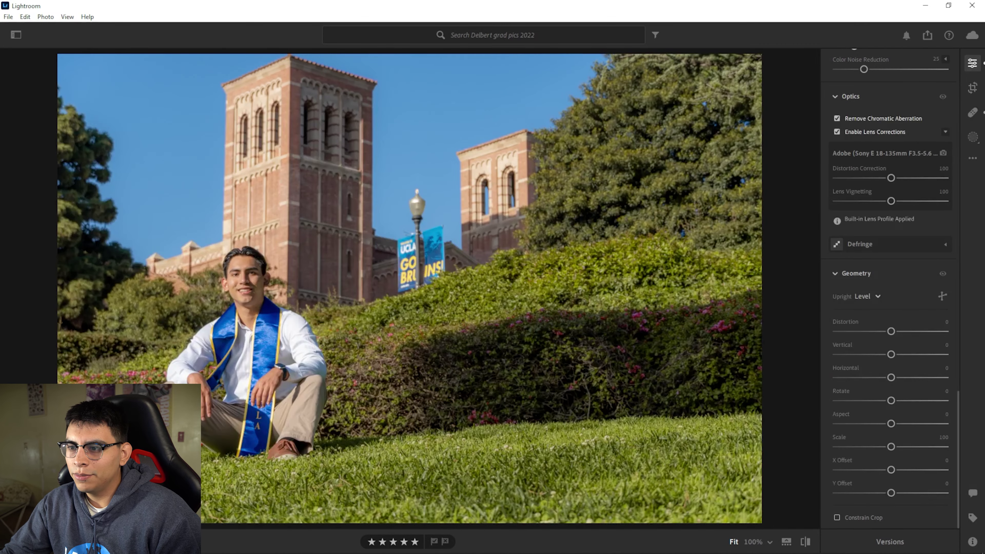
left_click(243, 268)
left_click_drag(243, 268, 446, 155)
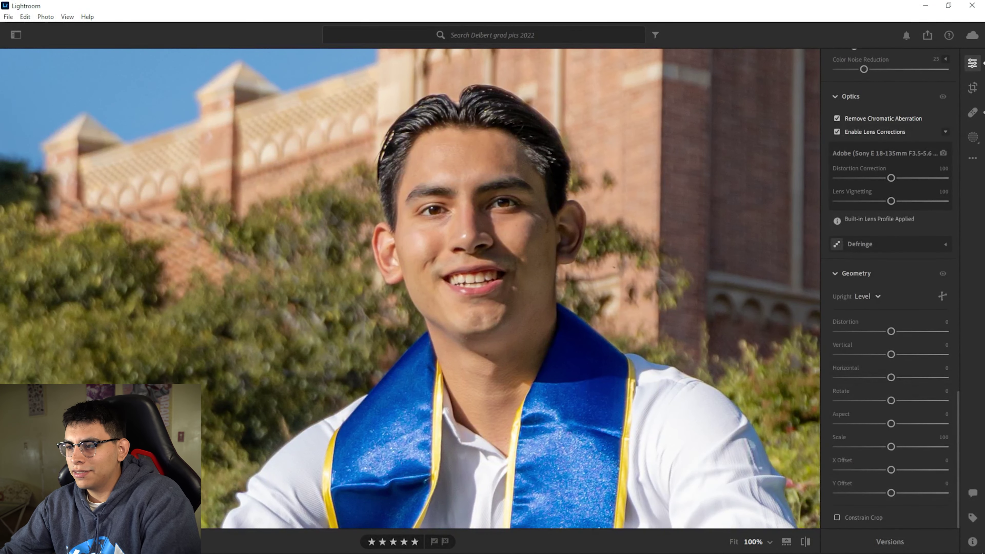
key("z")
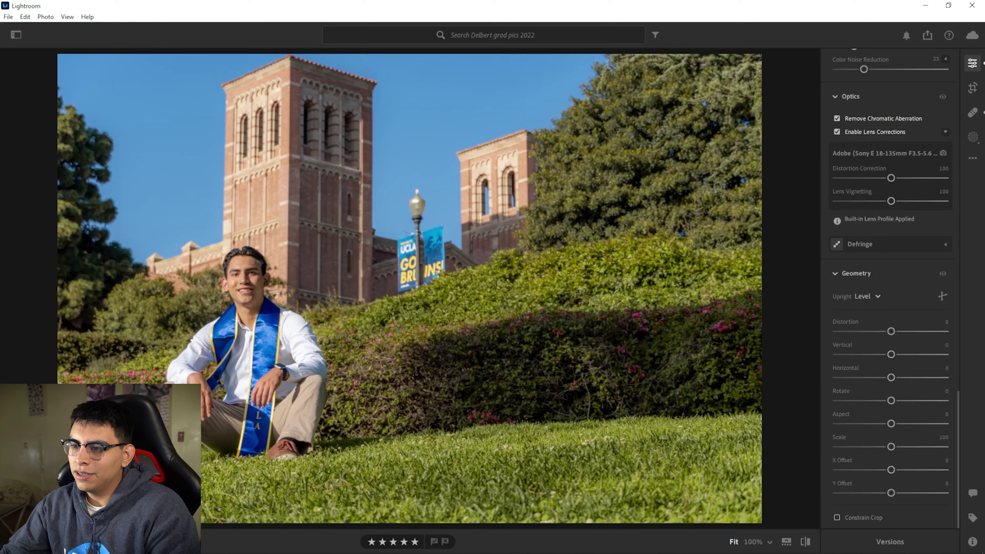
Create a brush mask and paint over both of the subject's eyes at 100% with brush size 2.0.
key("z")
left_click(972, 112)
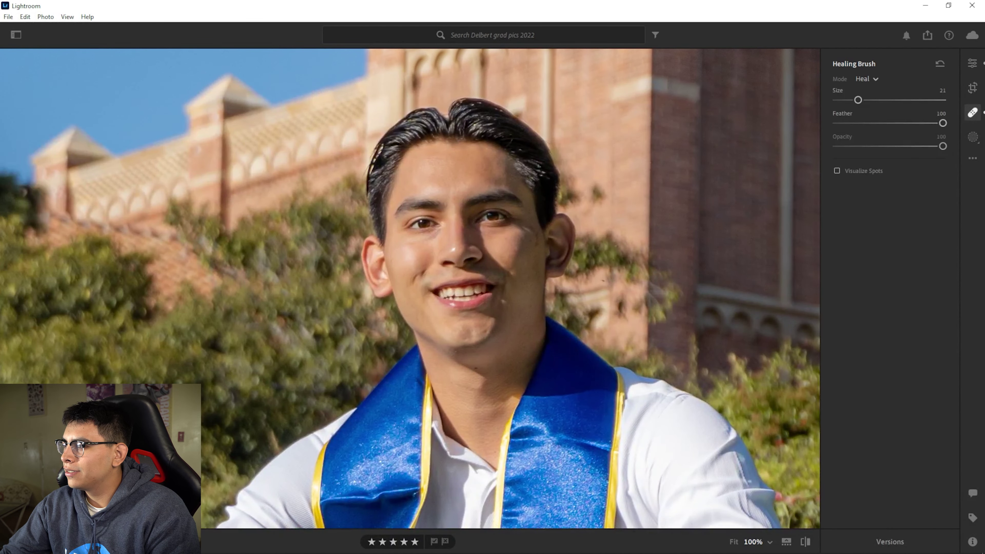
key("m")
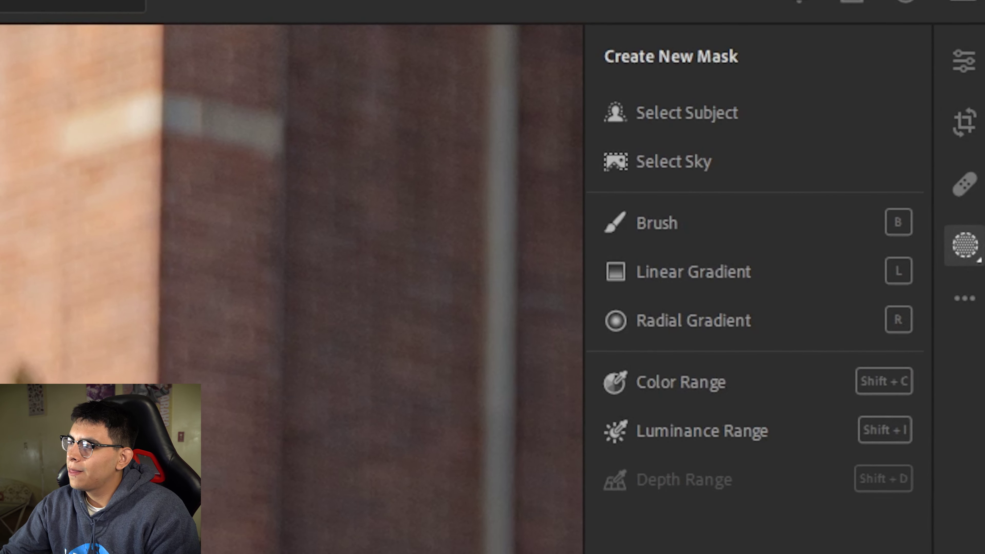
left_click(657, 223)
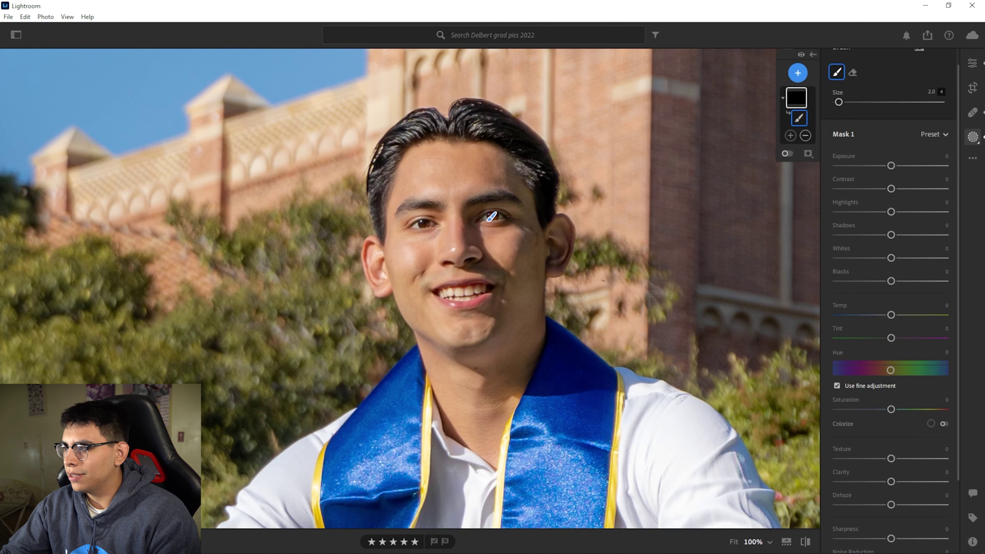
left_click_drag(421, 221, 424, 224)
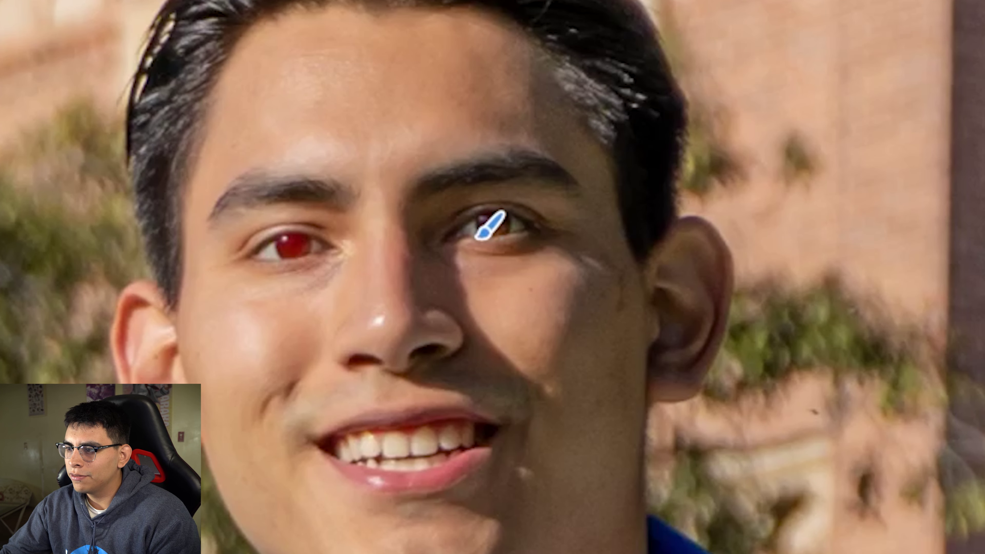
left_click(490, 223)
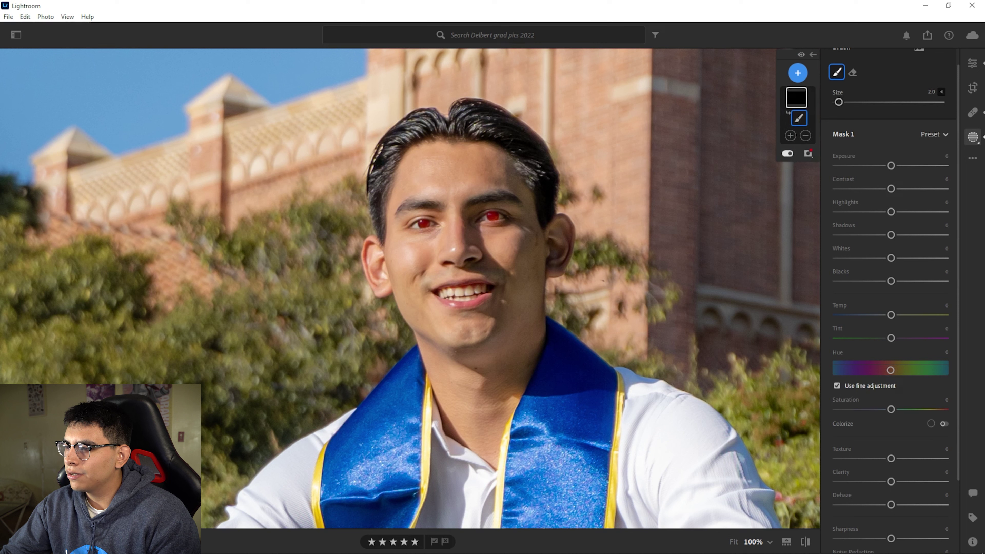
Check the eye mask with its overlay off and on, and apply the Enhance Eyes preset to Mask 1.
key("o")
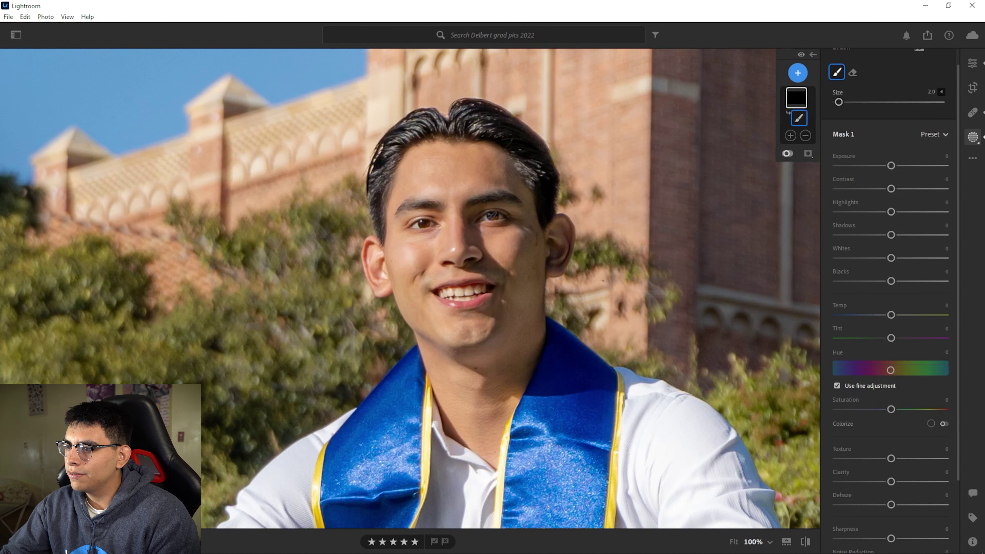
key("o")
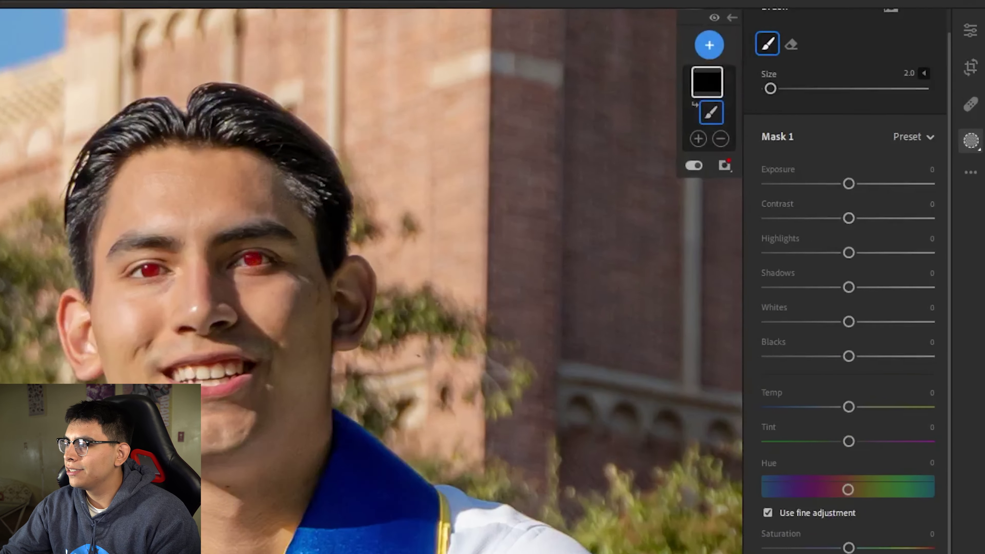
left_click(913, 136)
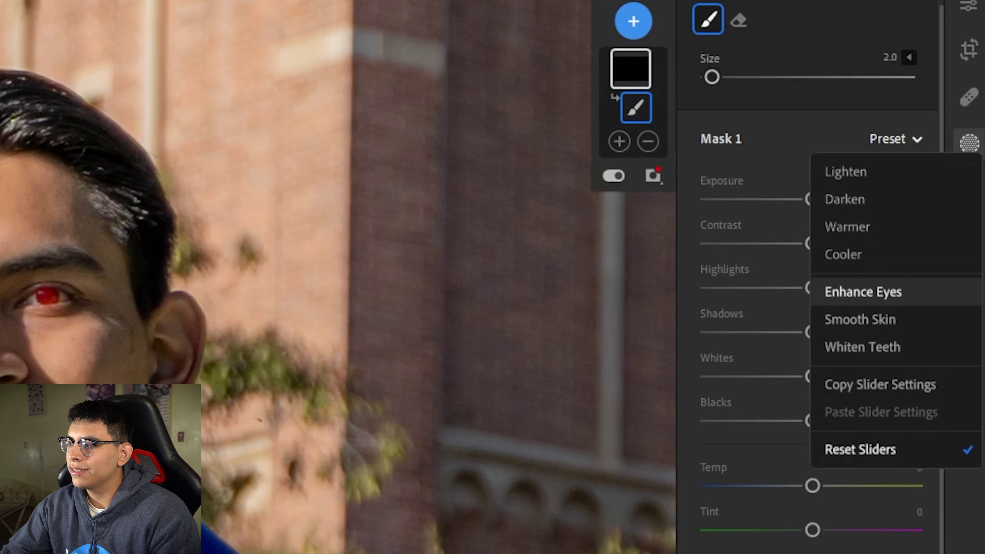
left_click(863, 291)
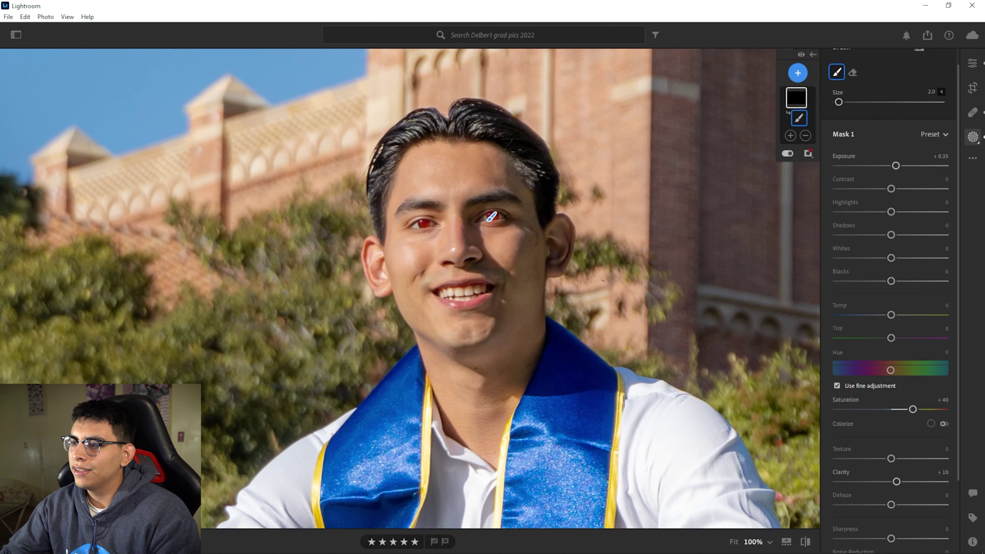
Review the eye mask's adjustment settings, then return to the edit settings and view the whole photo.
scroll(890, 301, "up", 1)
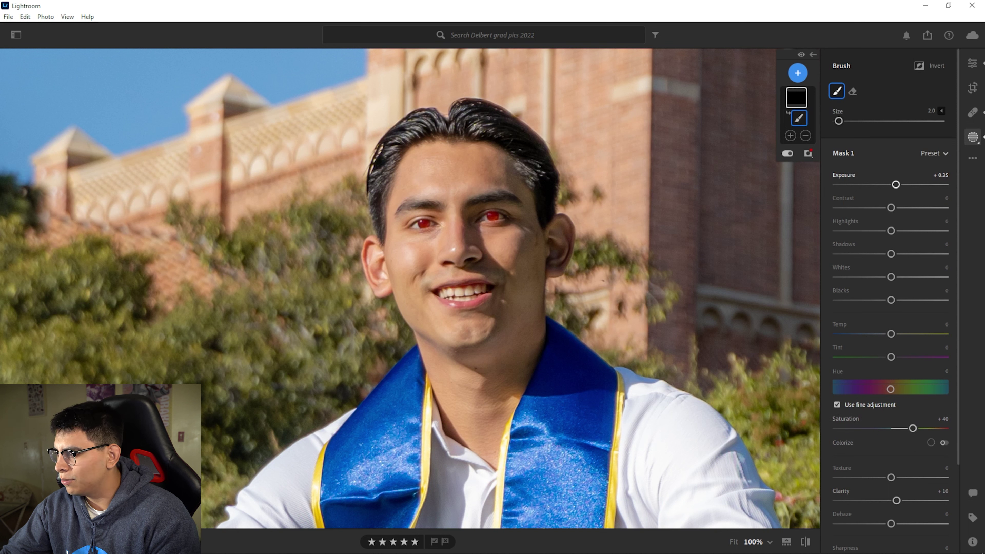
scroll(846, 175, "down", 2)
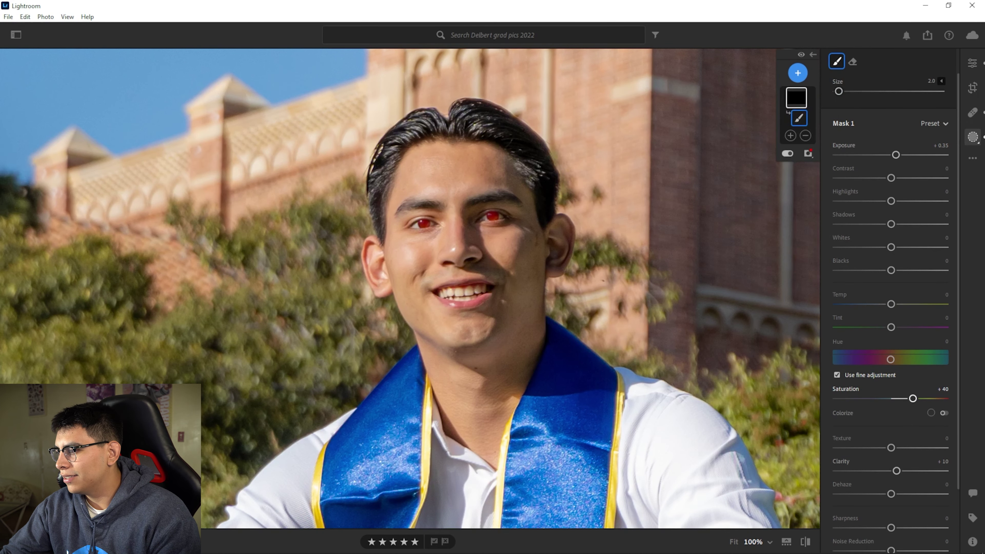
scroll(846, 440, "down", 4)
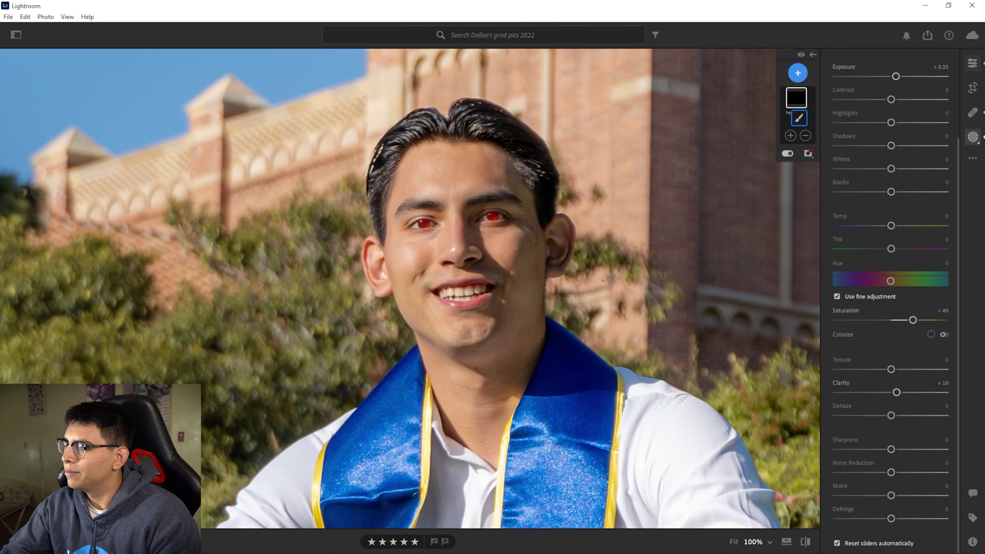
left_click(973, 62)
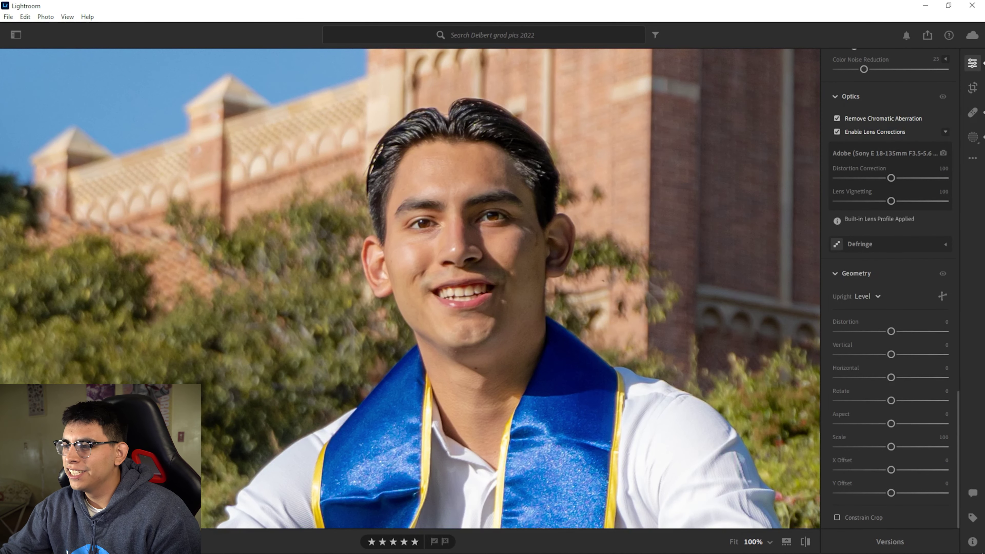
key("space")
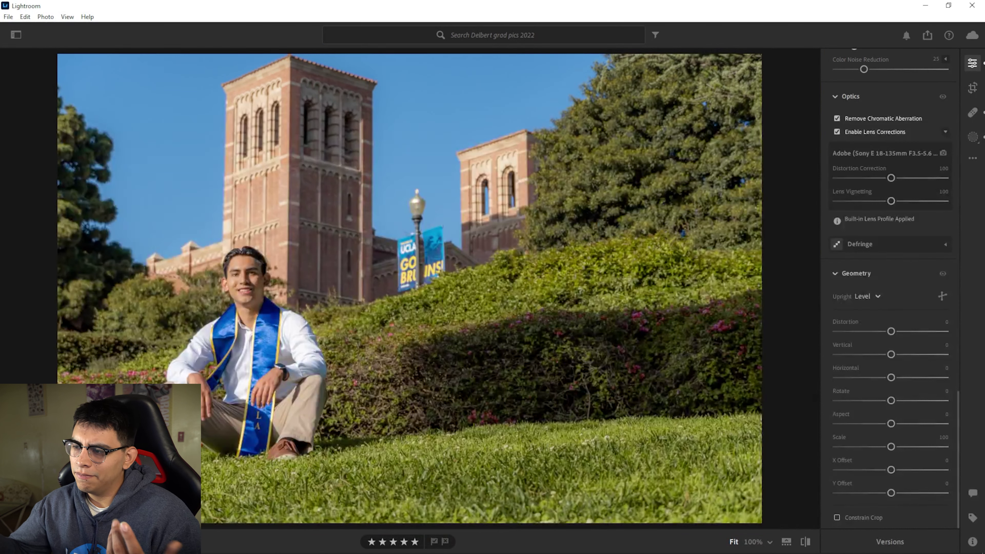
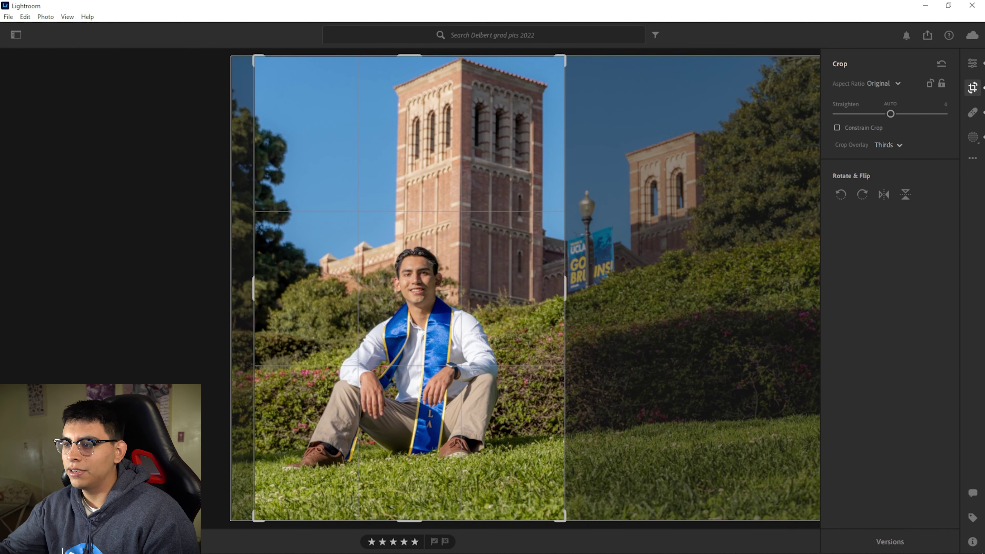
Adjust the vertical crop frame around the seated subject and tower, try the Golden Ratio overlay, and set the crop overlay to Golden Spiral.
left_click_drag(409, 289, 410, 288)
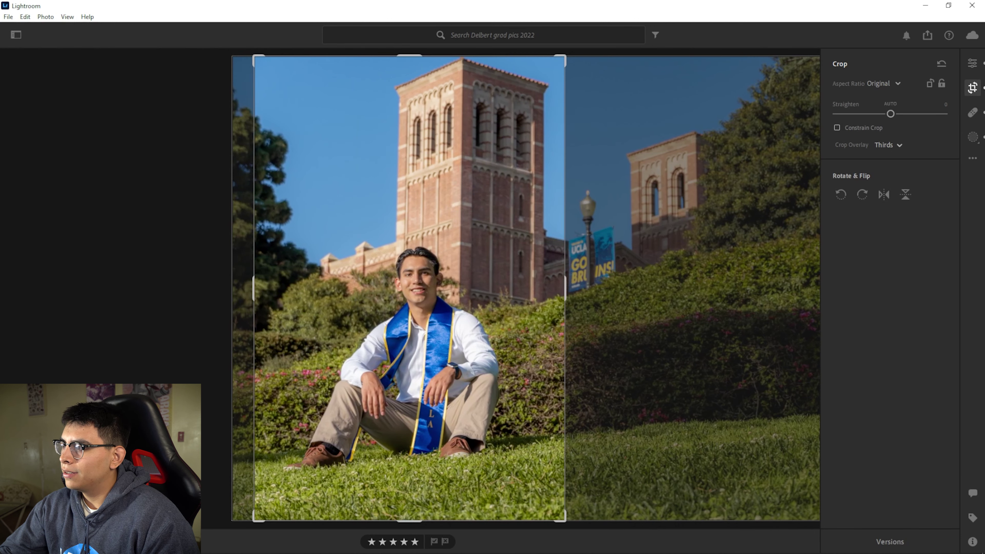
left_click(888, 145)
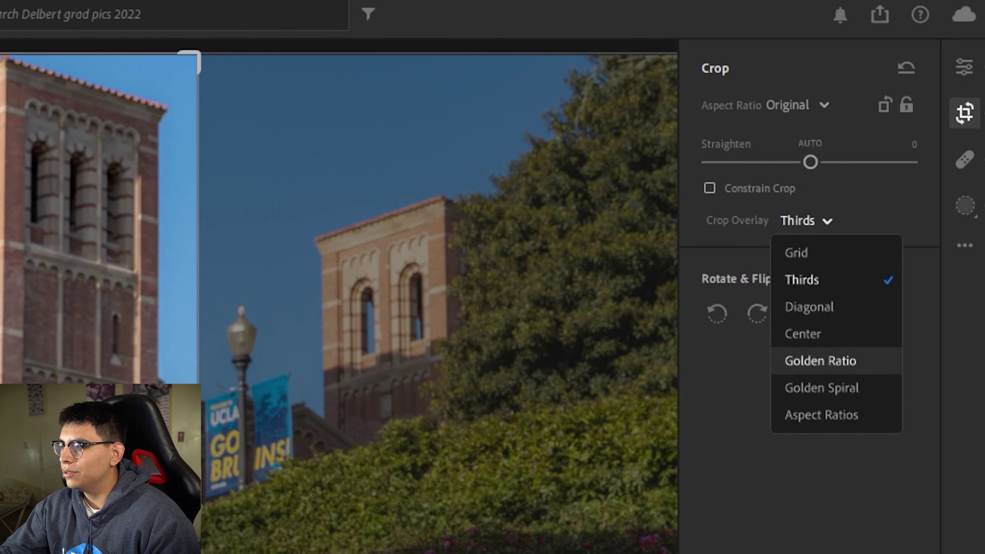
left_click(821, 361)
left_click(822, 220)
left_click(819, 388)
Fine-tune the photo's position within the vertical crop frame around the subject and tower, and apply the crop.
left_click_drag(409, 289, 413, 289)
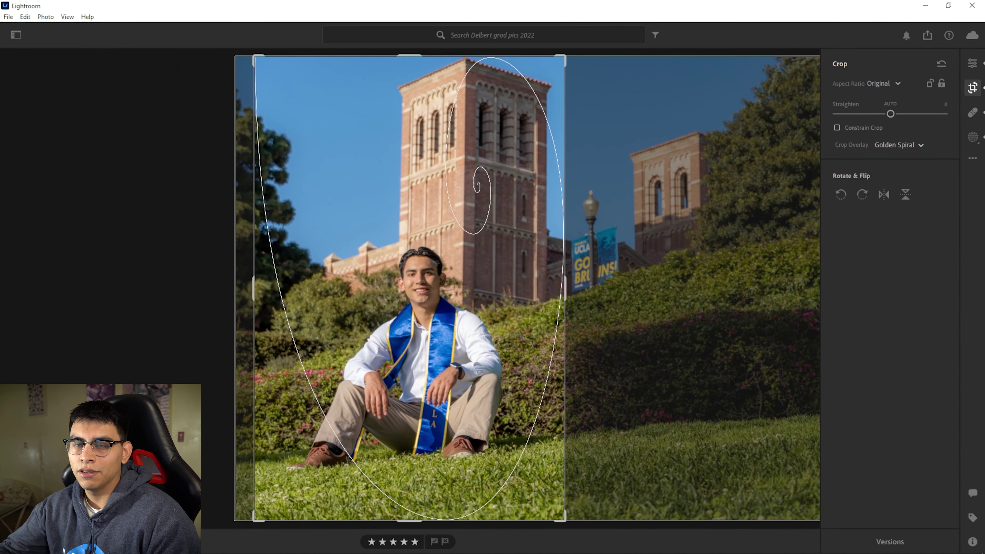
left_click_drag(409, 289, 414, 288)
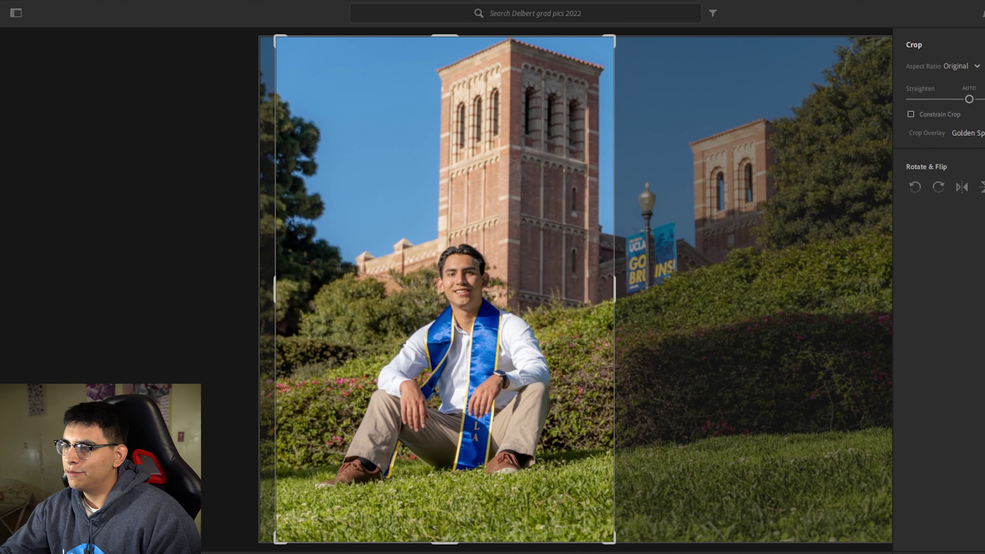
key("Return")
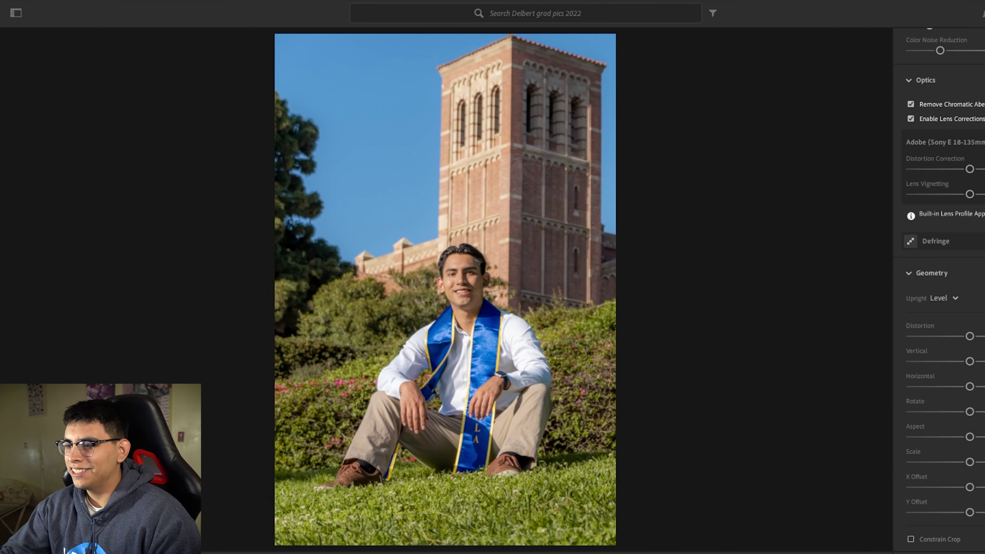
Compare the cropped and edited photo with its original version.
left_click(970, 336)
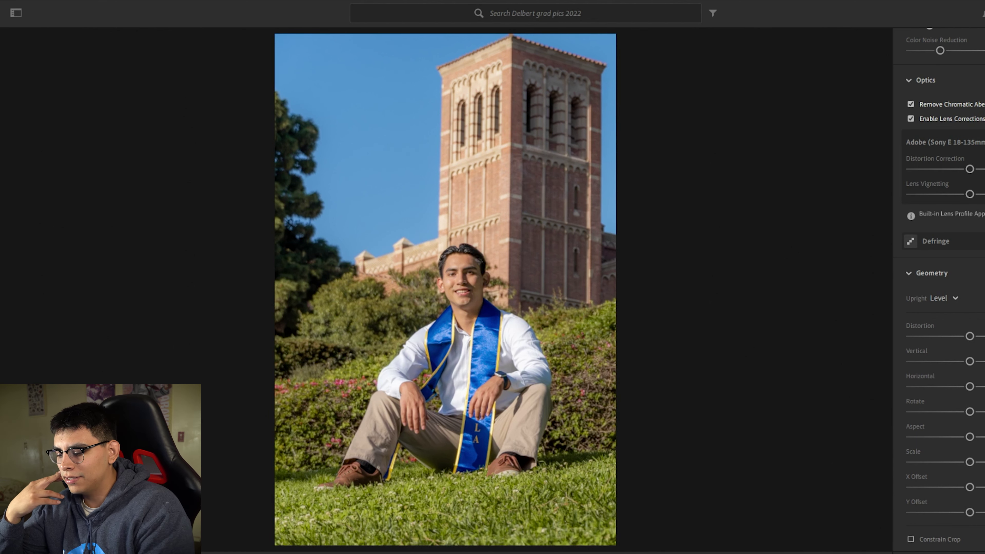
key("backslash")
key("backslash")
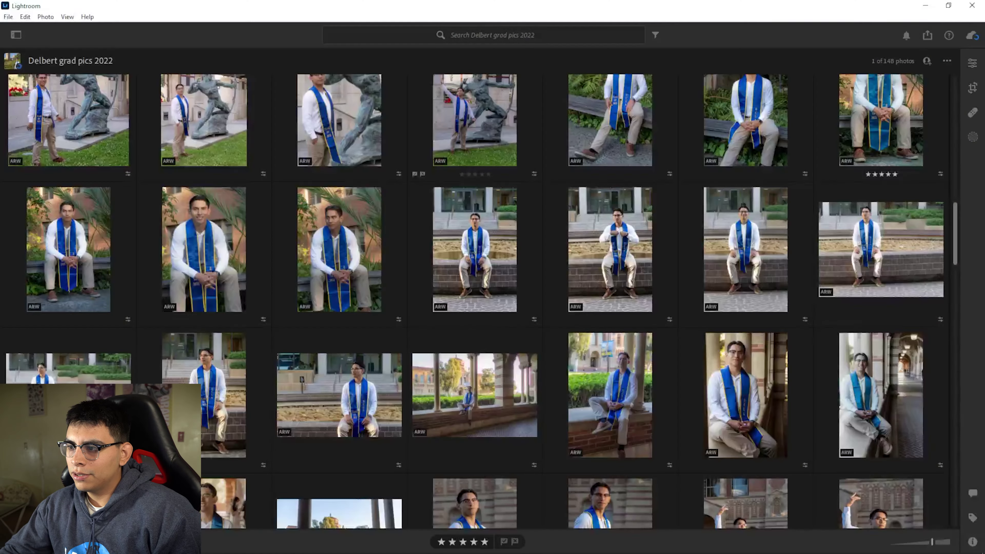
Find the five-star portrait of the seated subject in front of the arches in the album and open it at the Light settings.
scroll(473, 272, "down", 10)
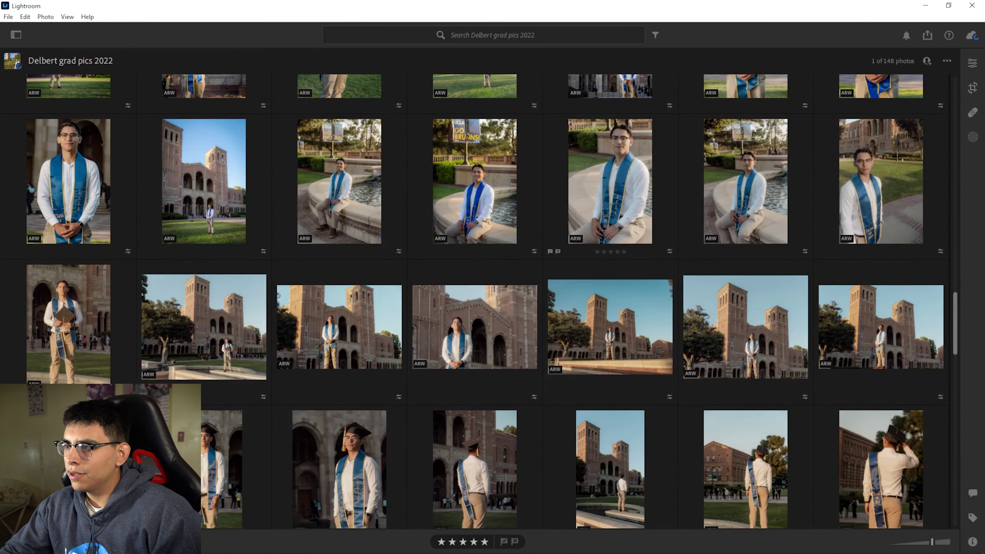
scroll(473, 272, "down", 10)
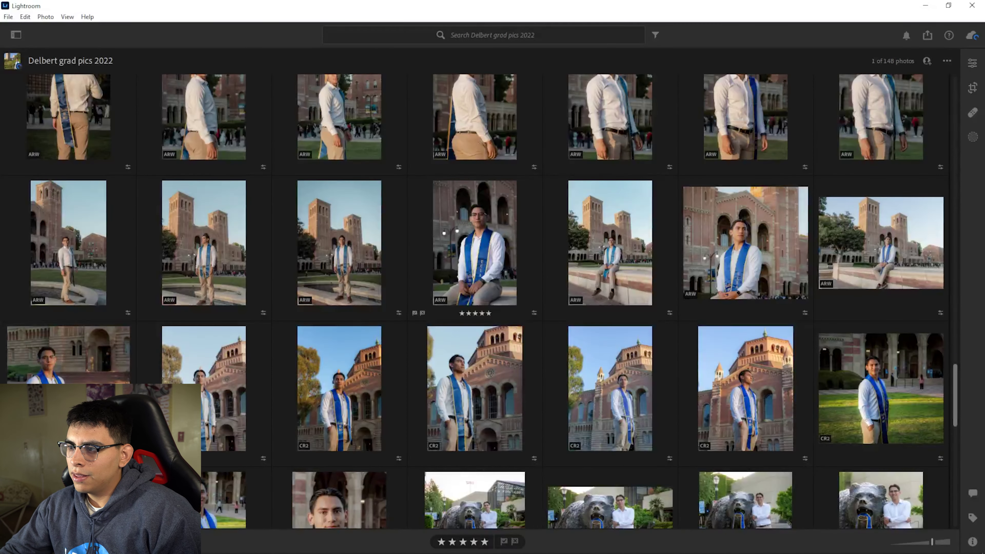
double_click(475, 242)
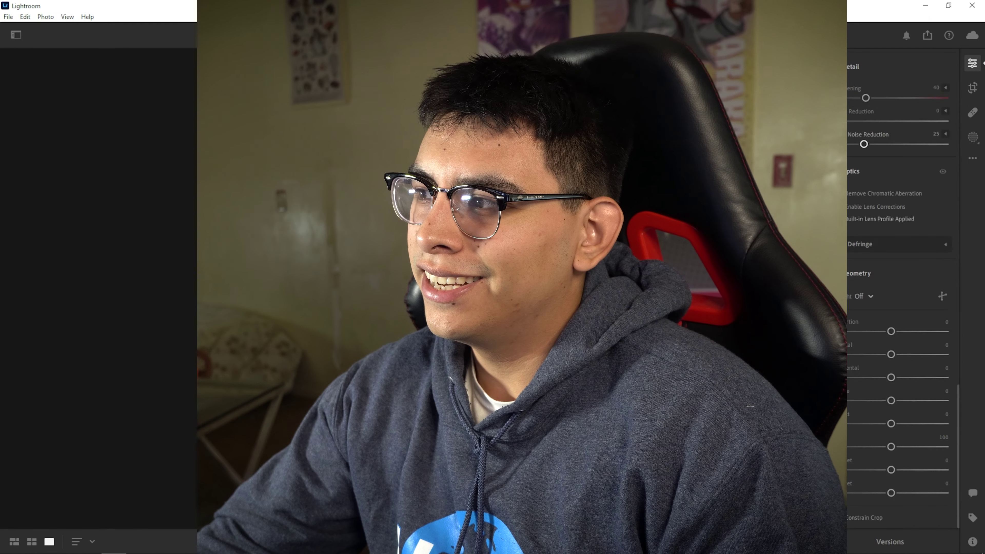
scroll(901, 288, "up", 15)
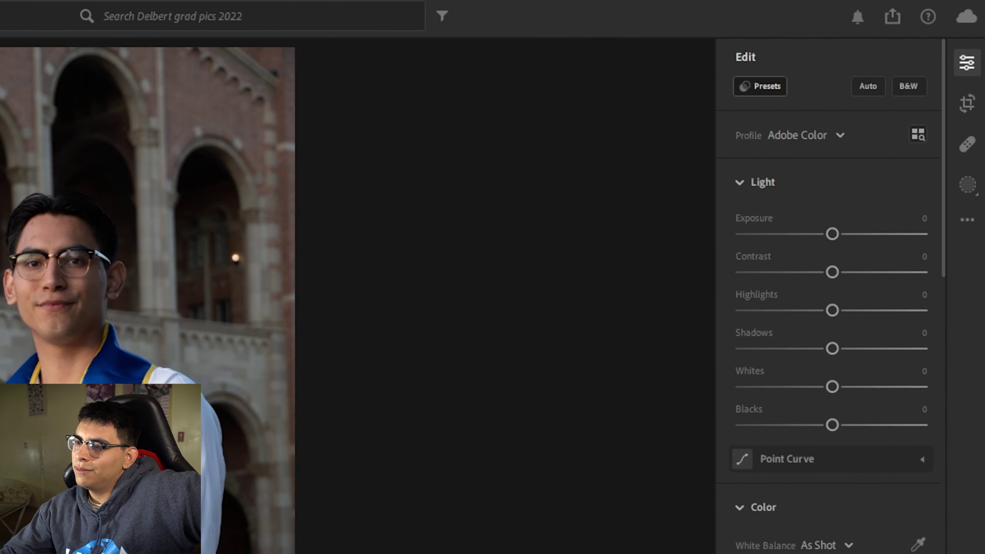
Open the presets, preview High Contrast among your own Color presets, and return to the Premium presets with Portraits: Light Skin collapsed.
key("shift+p")
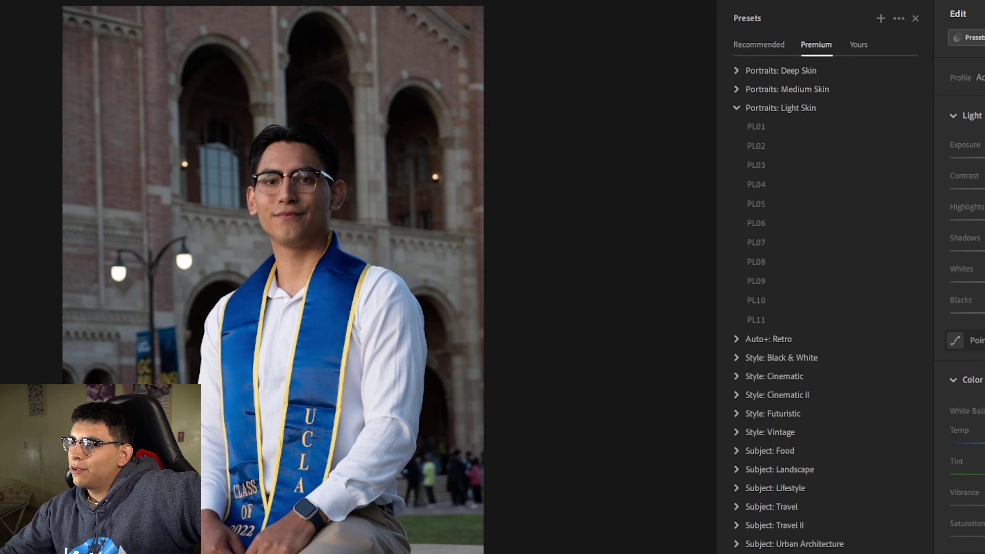
left_click(858, 45)
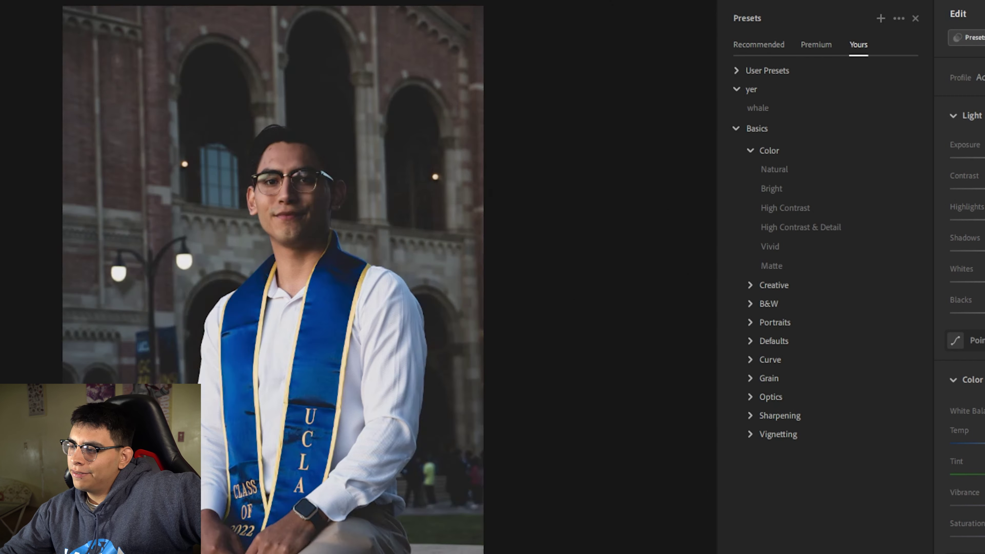
left_click(785, 207)
left_click(816, 45)
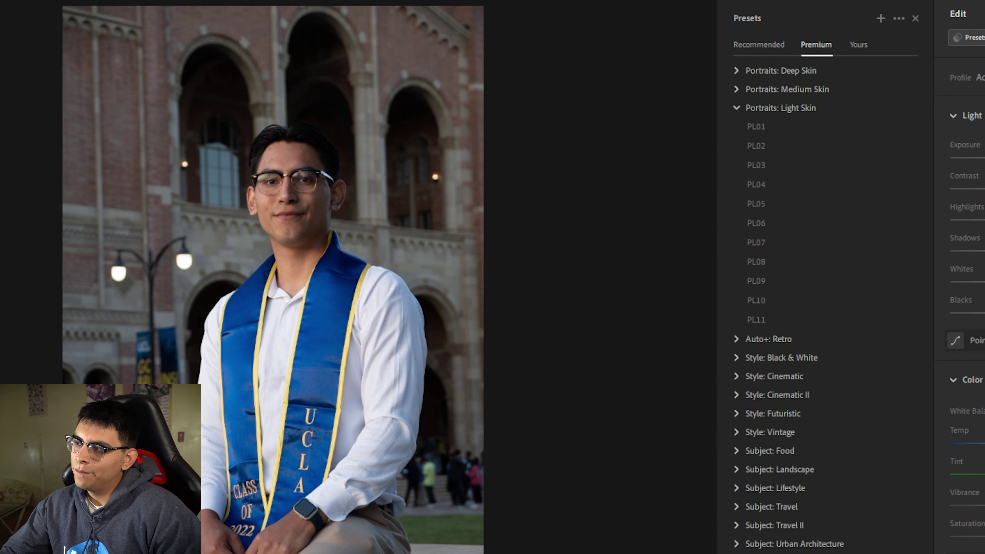
left_click(756, 164)
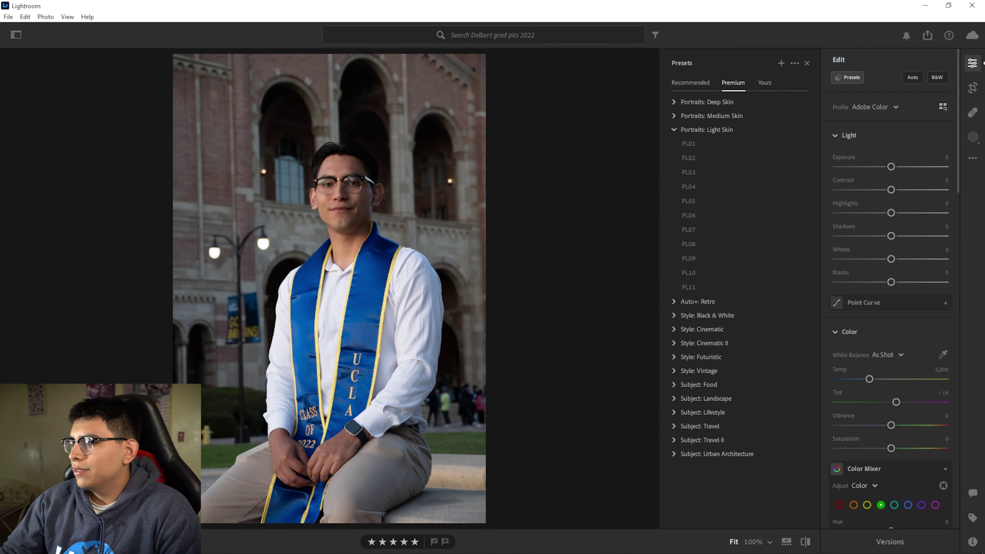
left_click(781, 108)
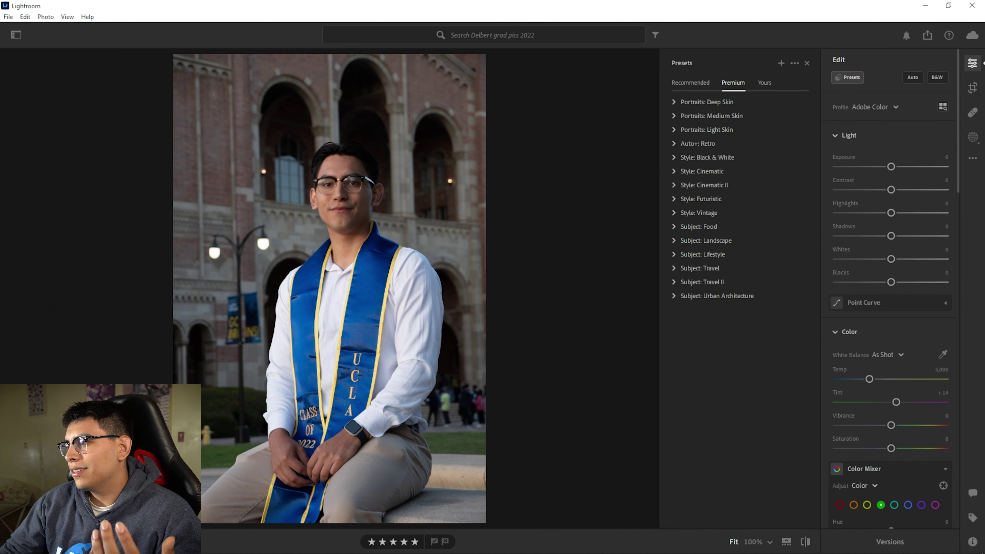
Preview several Portraits: Medium Skin presets on the portrait, including PM01, PM04 and PM07, and collapse the group.
left_click(712, 116)
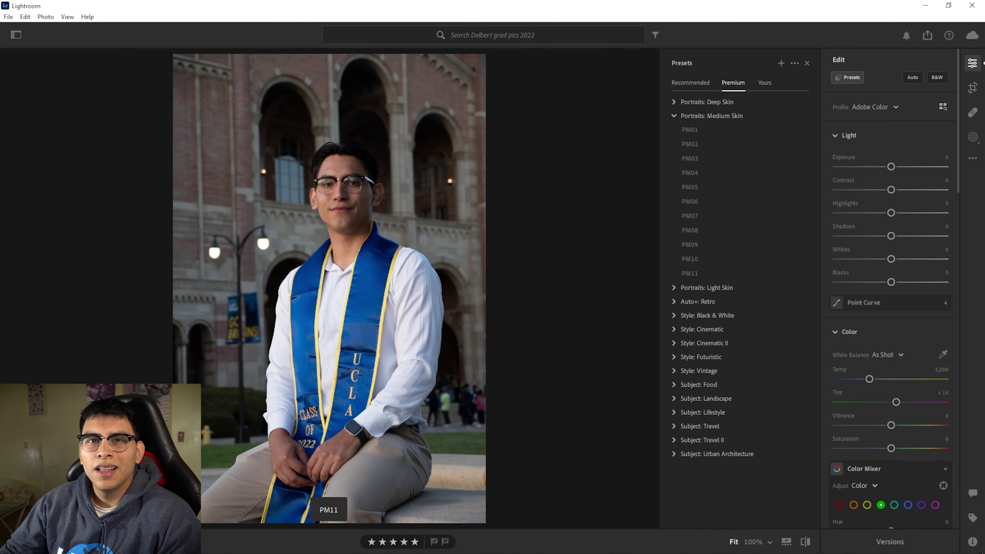
left_click(690, 259)
left_click(690, 215)
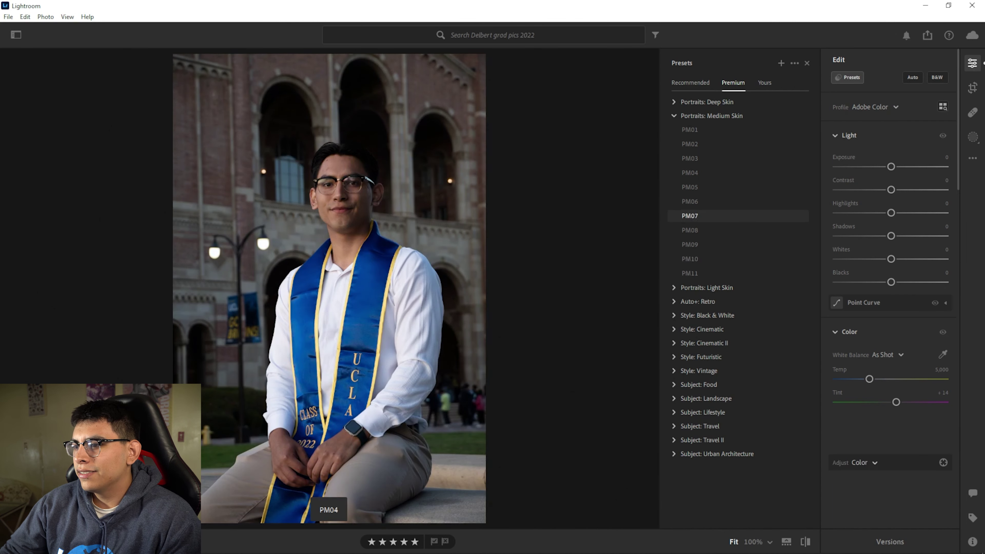
left_click(690, 172)
key("Up")
key("Up")
key("Up")
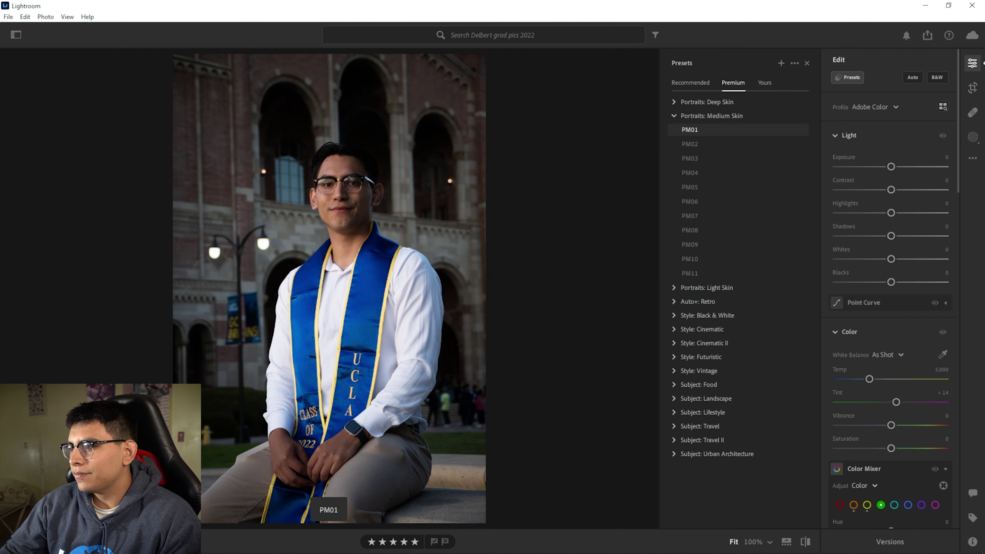
key("Down")
key("Down")
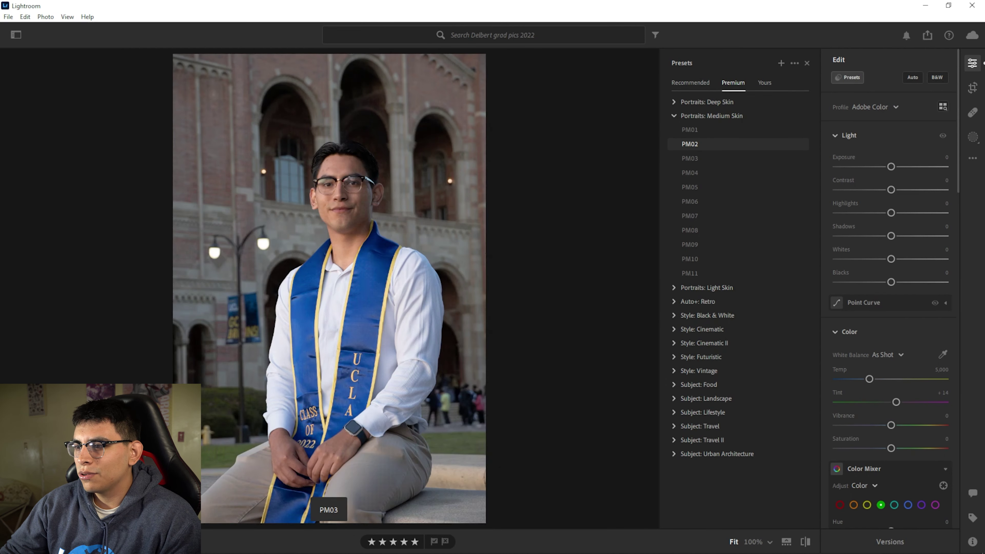
left_click(711, 116)
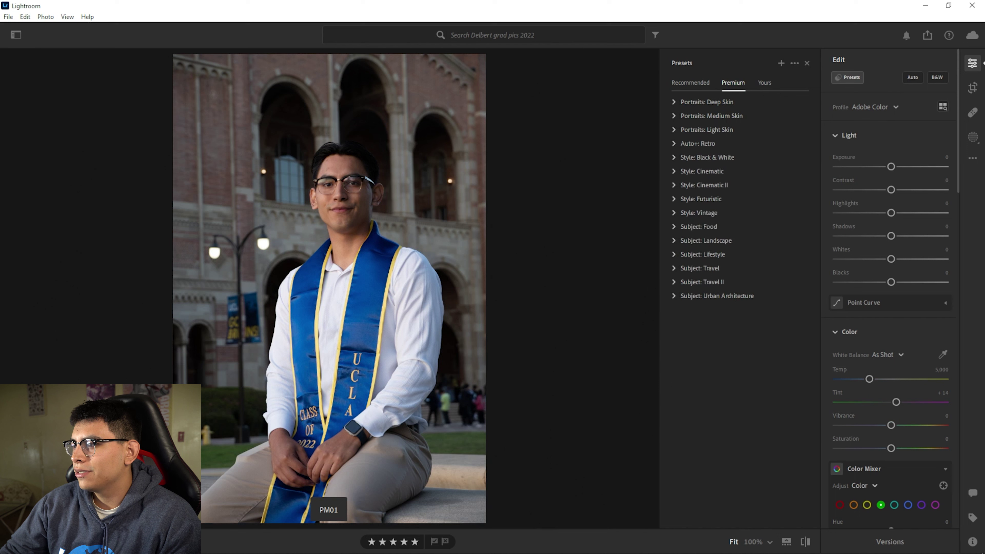
Preview the Portraits: Light Skin presets from PL01 to PL11 and apply PL05 to the portrait.
key("Down")
key("Right")
key("Down")
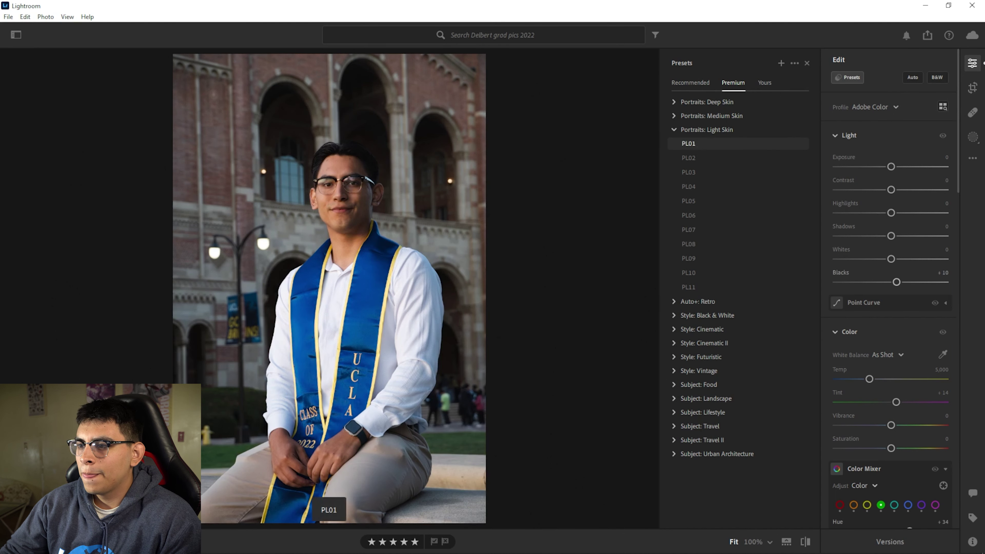
key("Down")
key("Down")
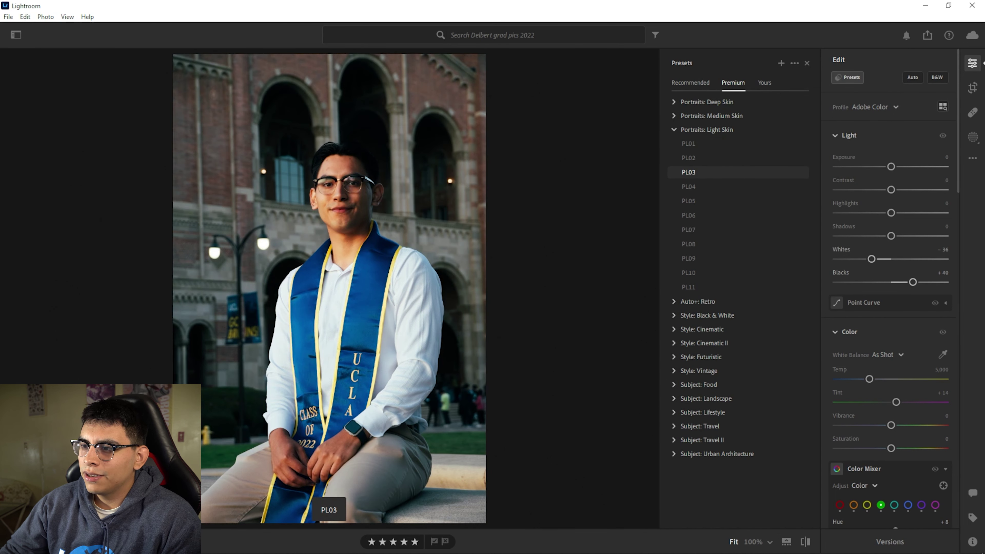
key("Down")
key("Down")
key("Down")
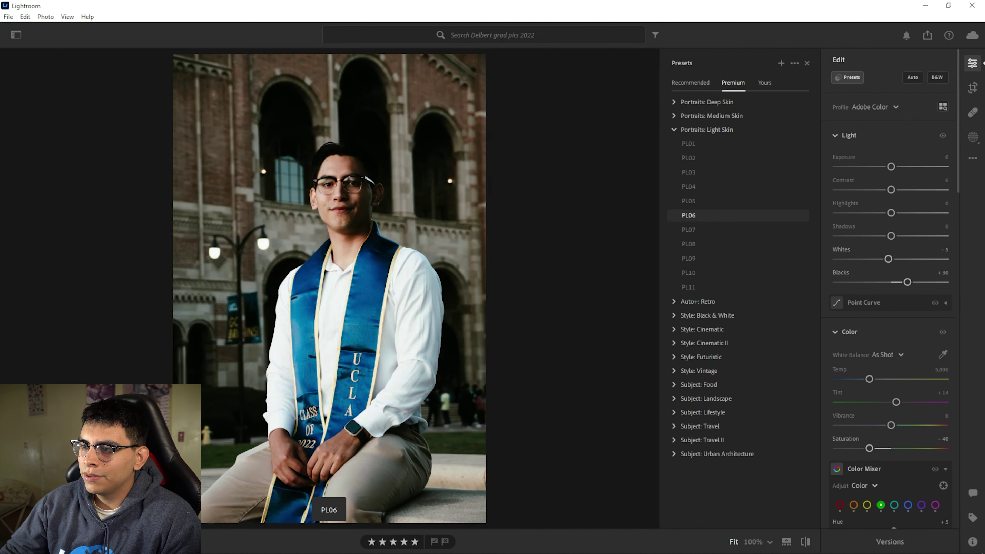
key("Down")
key("Down")
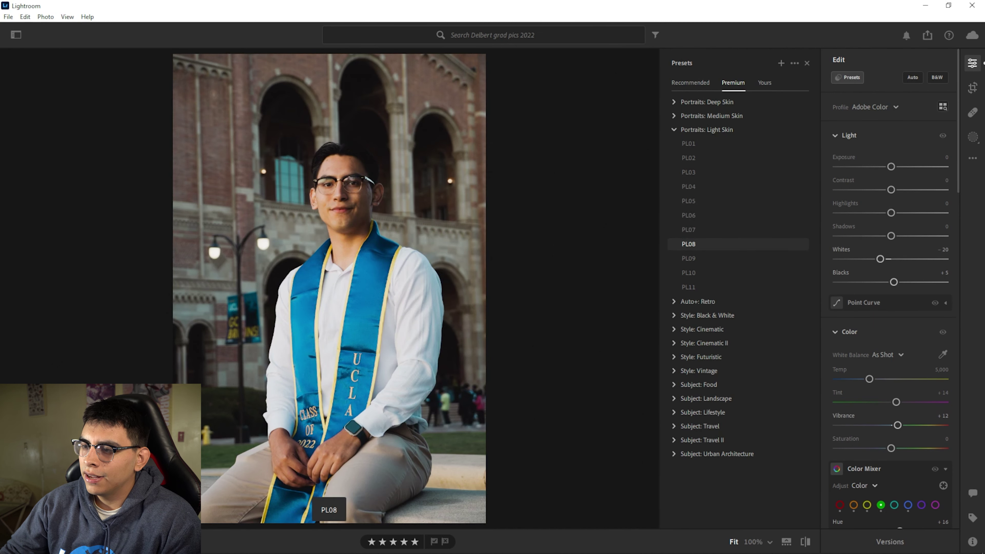
key("Down")
key("Down")
key("Down")
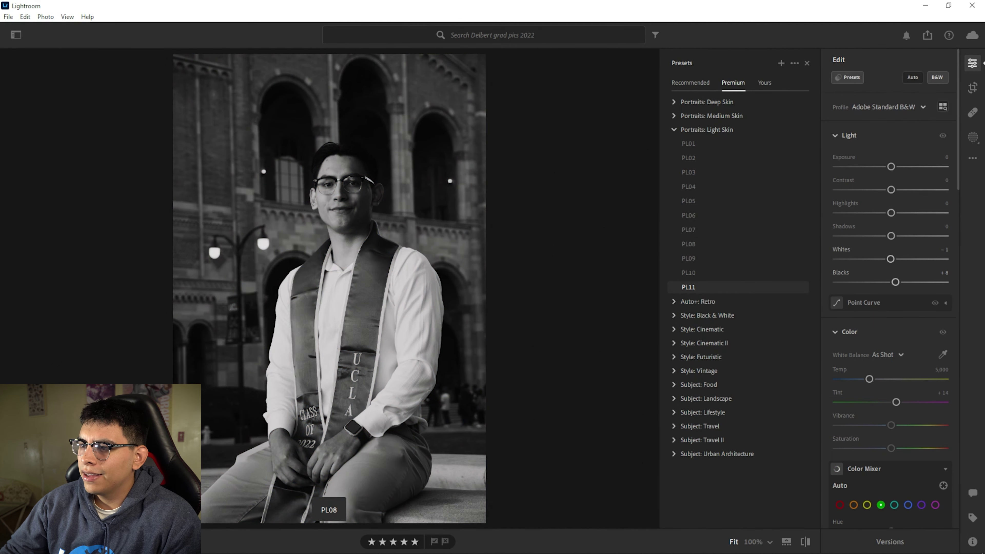
left_click(688, 215)
key("Up")
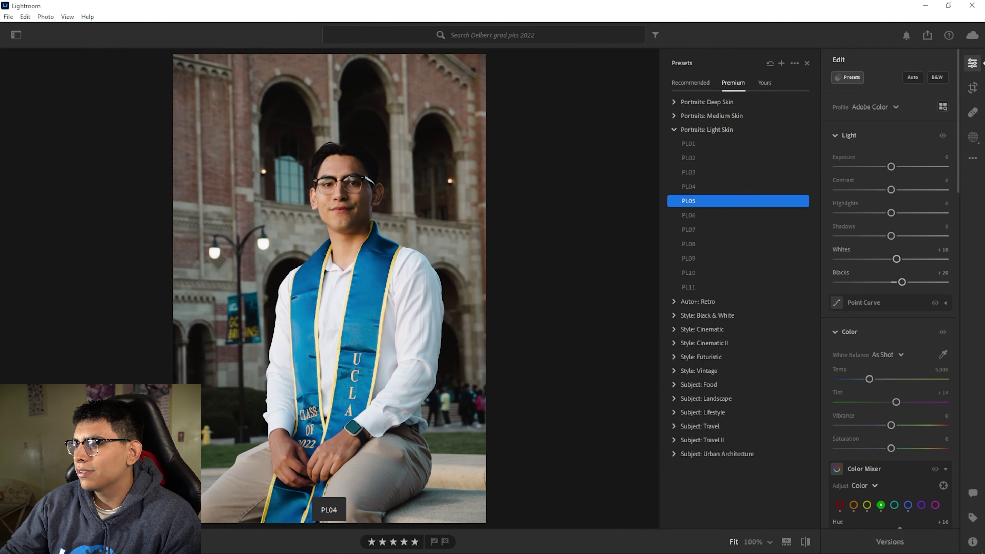
Apply the PD01 Orange preset from Portraits: Deep Skin to the portrait.
left_click(674, 101)
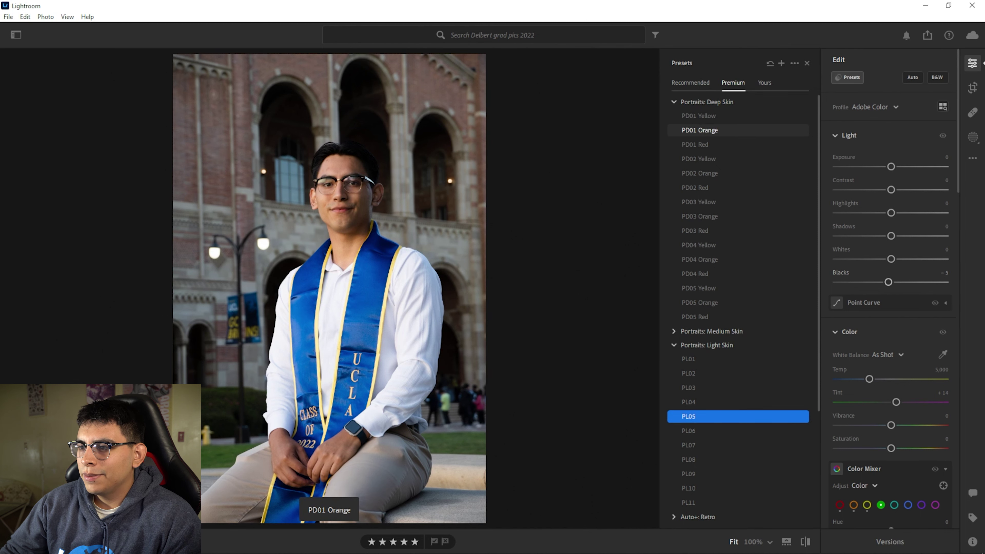
left_click(699, 130)
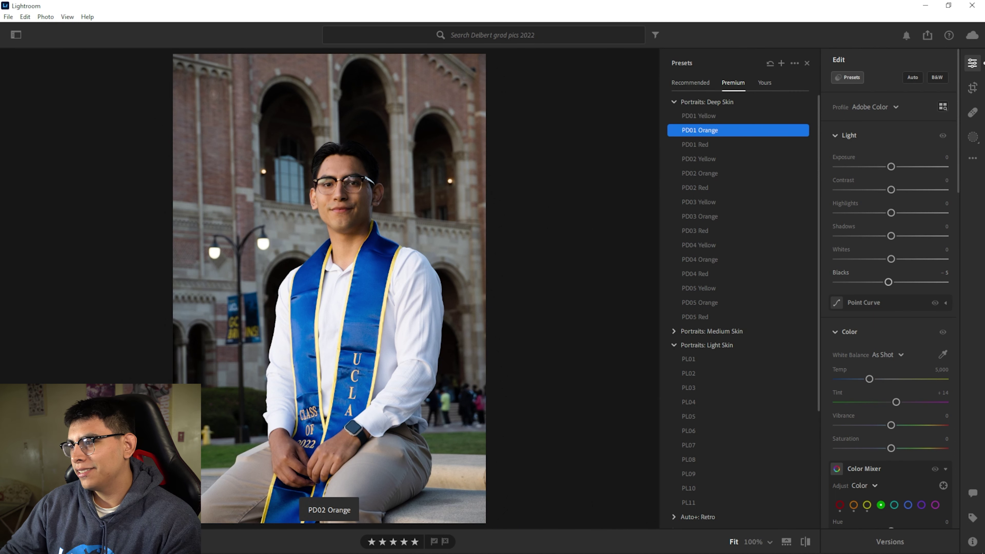
Close the presets and apply automatic light and color adjustments to the portrait.
key("shift+p")
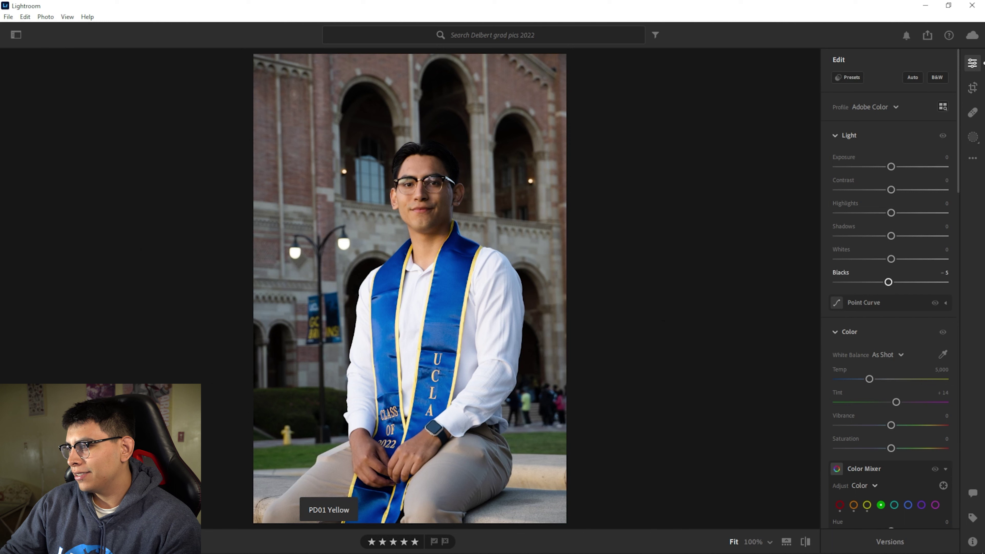
scroll(891, 290, "down", 15)
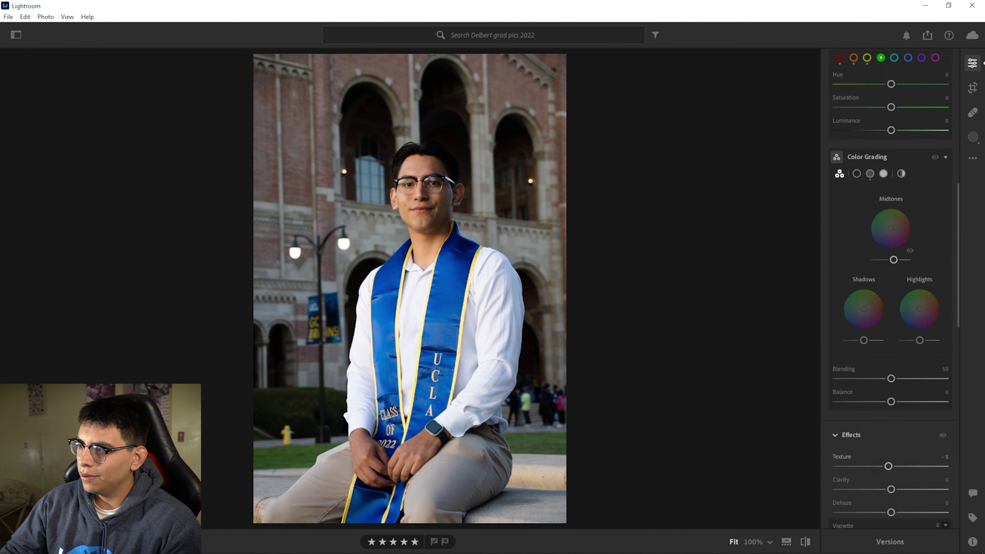
scroll(890, 290, "up", 15)
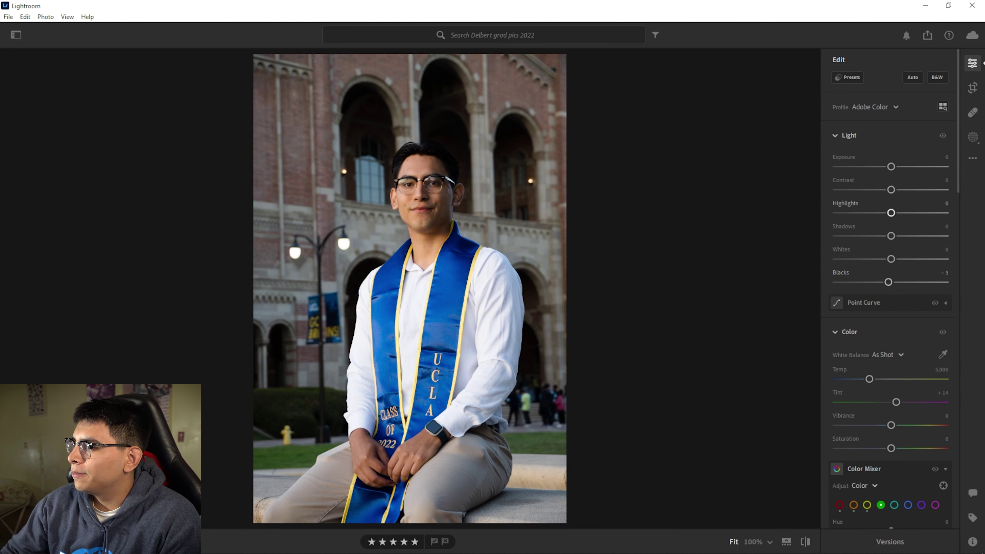
scroll(890, 287, "down", 5)
scroll(891, 287, "down", 3)
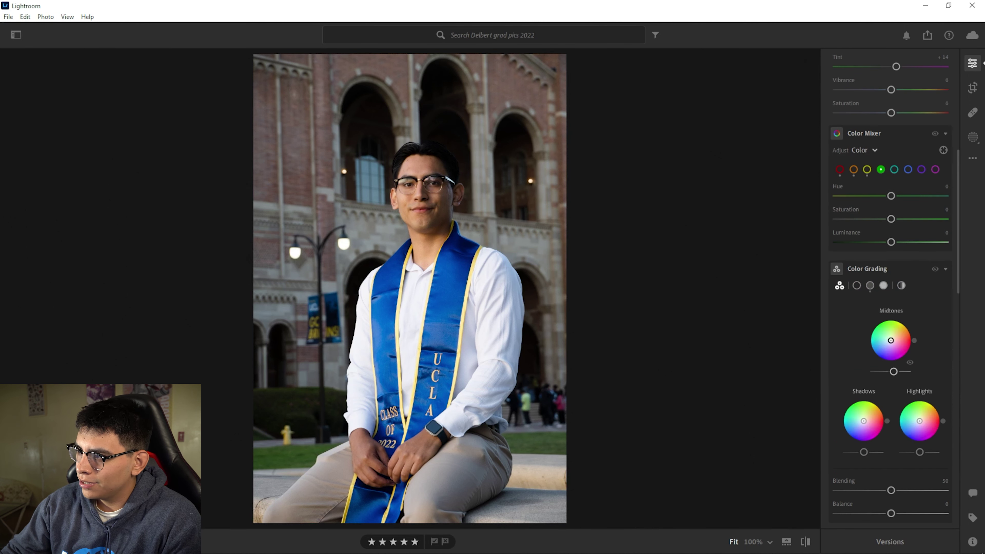
scroll(890, 287, "up", 8)
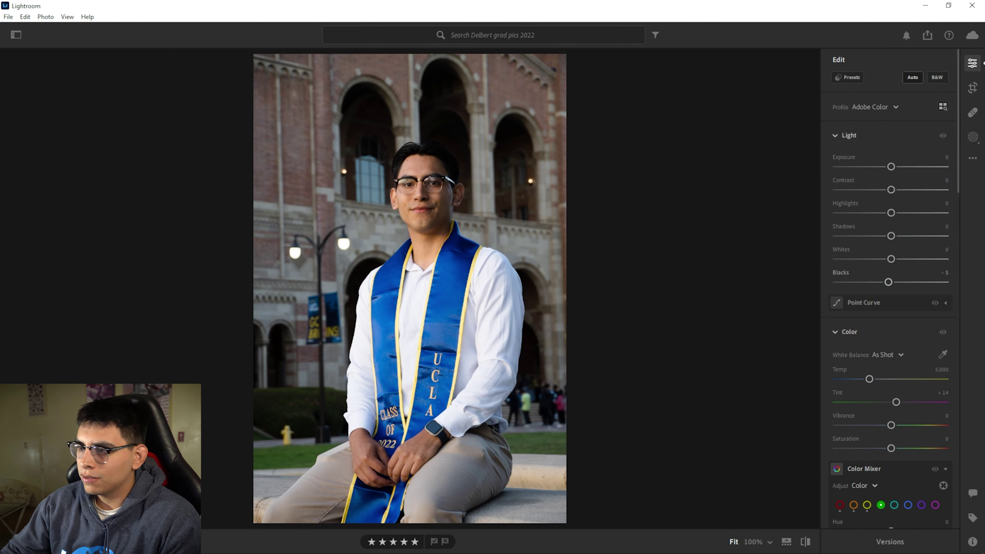
left_click(913, 77)
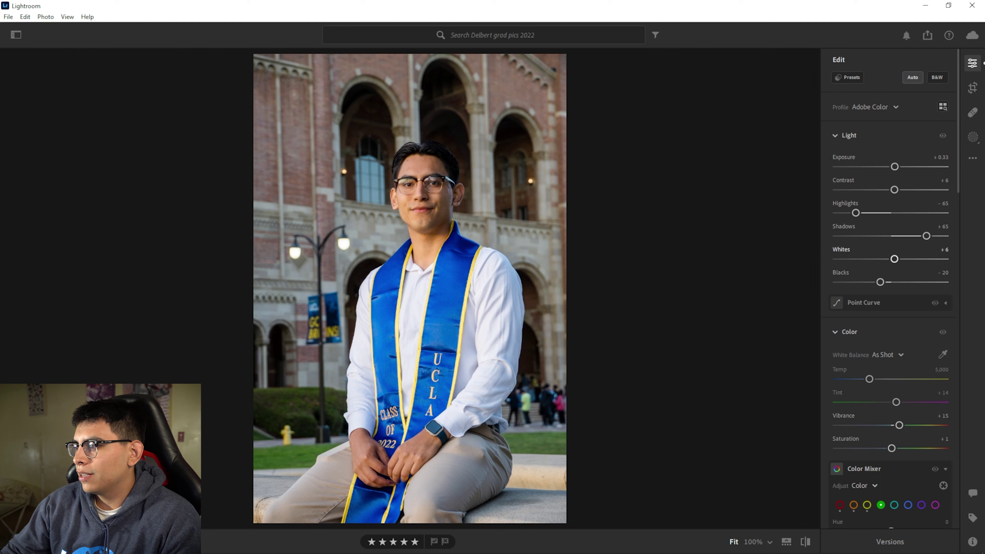
Set the portrait's Blacks to -53, Shadows to +81 and Highlights to -79, and check the subject up close.
mouse_move(880, 283)
left_mouse_down()
mouse_move(853, 282)
mouse_move(865, 282)
left_mouse_up()
left_click_drag(926, 236, 935, 236)
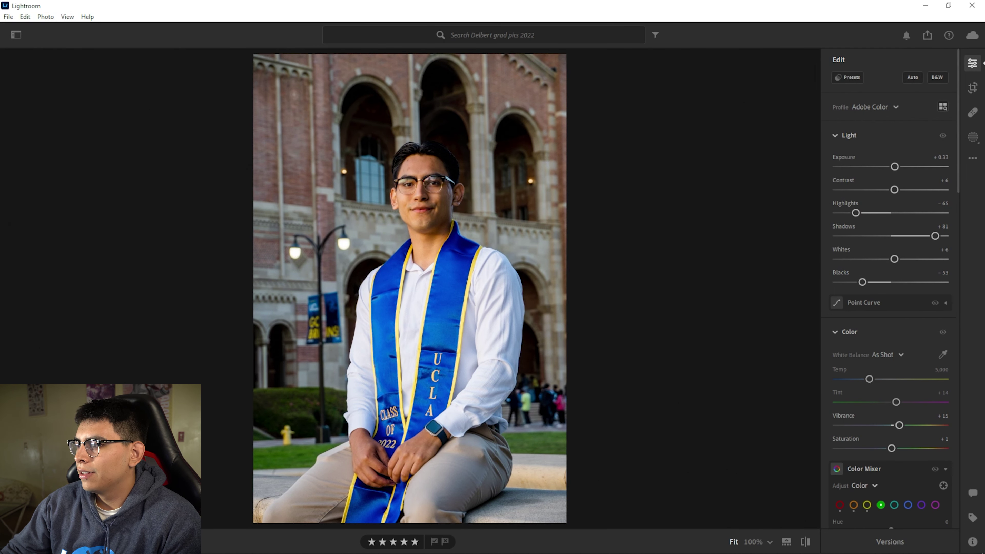
left_click_drag(856, 213, 851, 213)
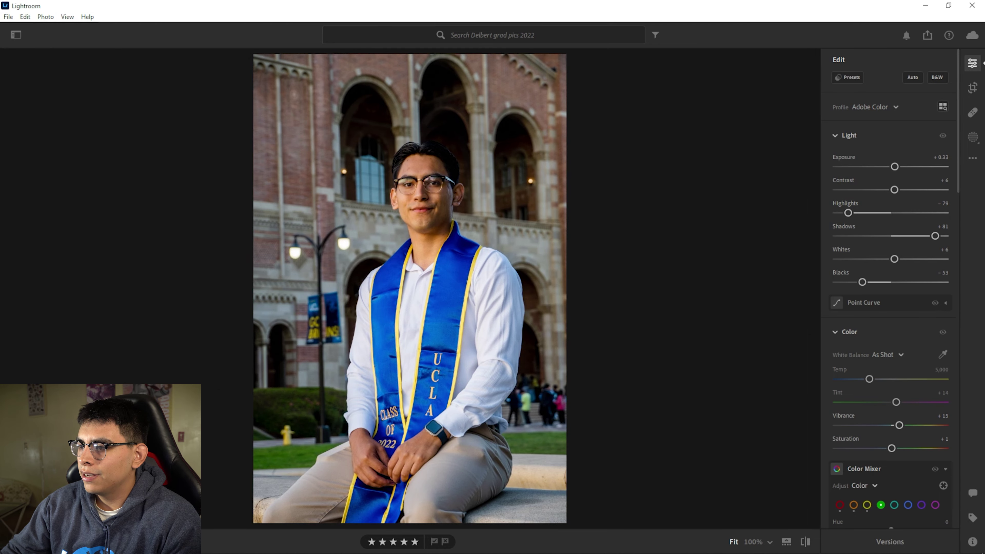
left_click(442, 305)
left_click_drag(410, 116, 504, 504)
left_click_drag(410, 163, 450, 464)
left_click_drag(450, 272, 326, 318)
left_click_drag(505, 272, 196, 335)
key("z")
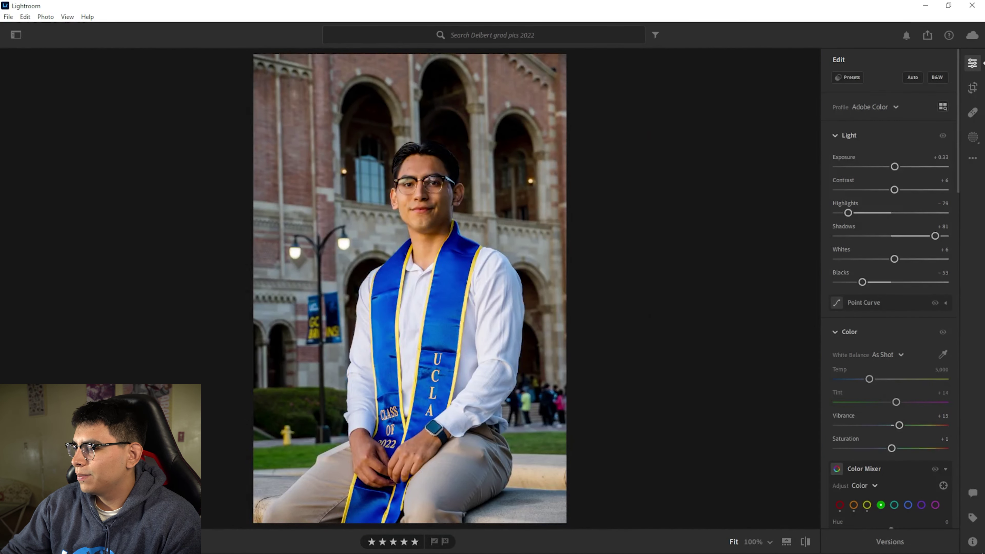
Review the Color Mixer's hue, saturation and luminance settings for the yellow, orange and red ranges.
scroll(891, 291, "down", 8)
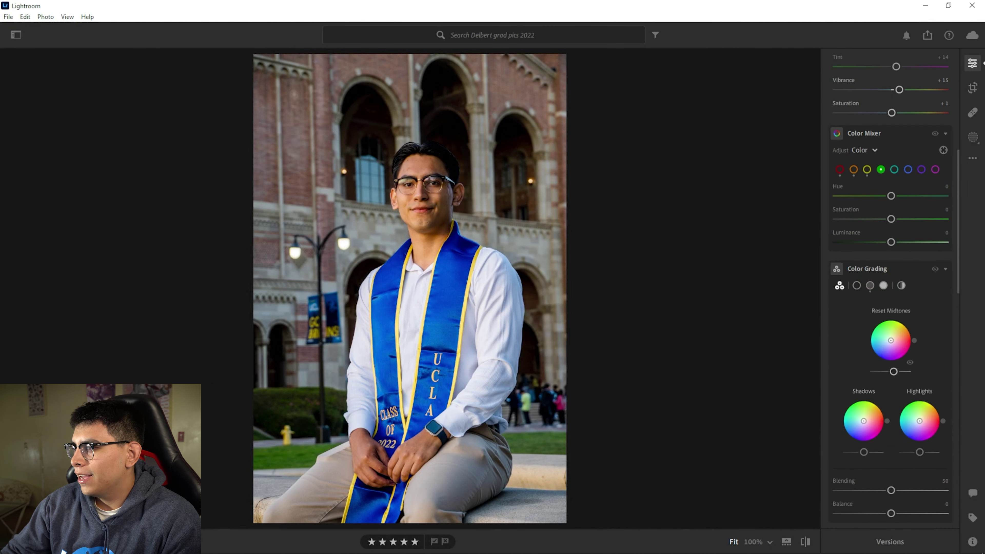
left_click(867, 169)
left_click(854, 169)
left_click(839, 169)
left_click(853, 169)
left_click(866, 169)
left_click(853, 169)
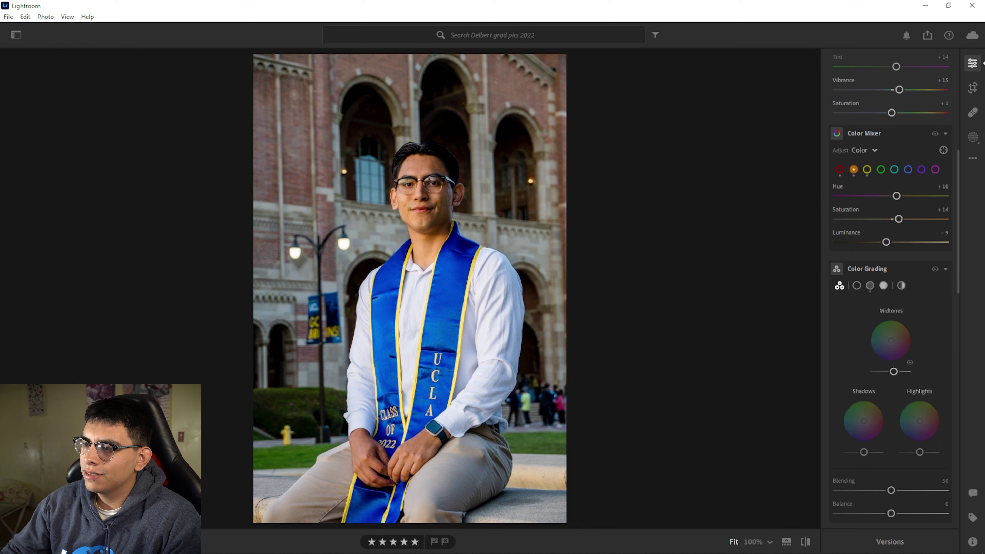
left_click(840, 169)
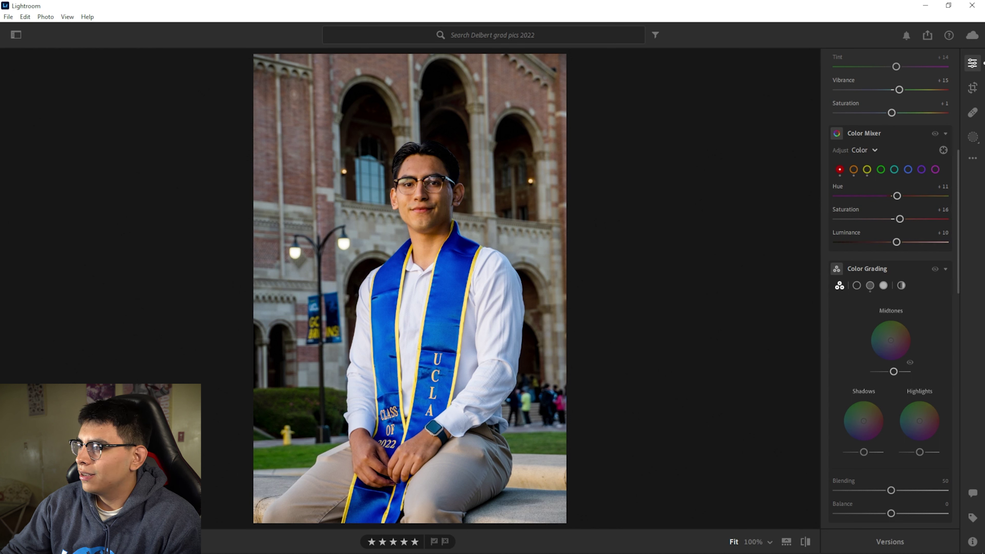
Mute the blue stole by setting the blue range's Saturation to -46 in the Color Mixer.
left_click(908, 169)
left_click_drag(891, 219, 879, 219)
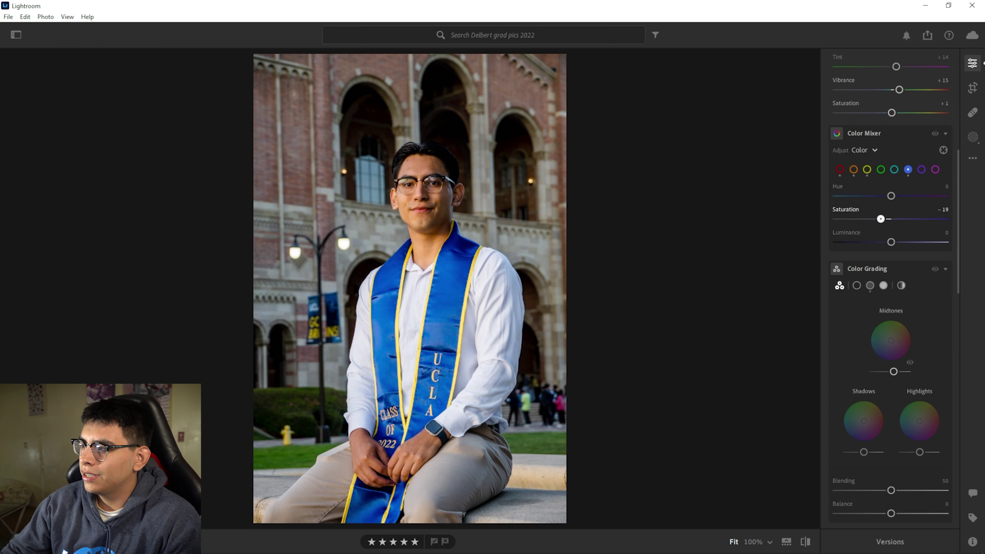
double_click(881, 219)
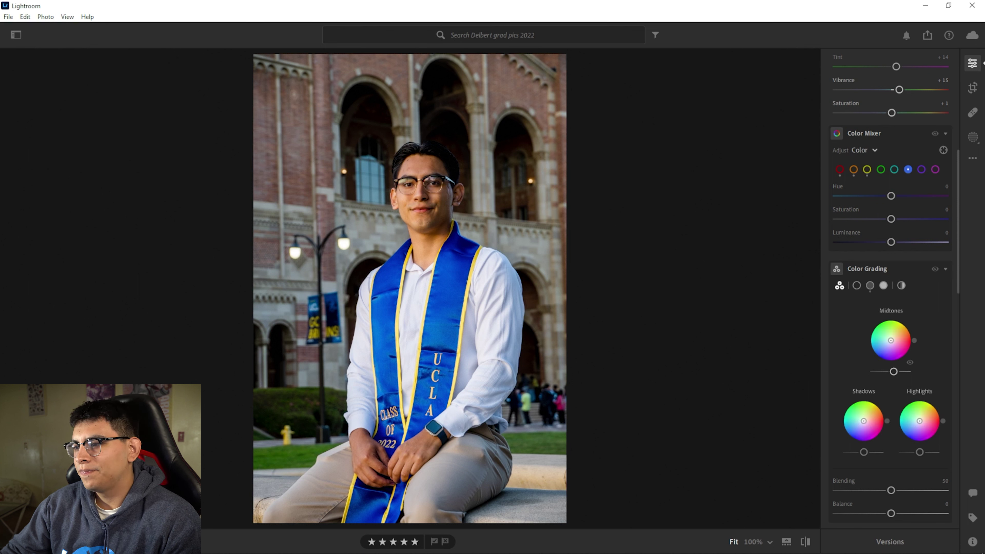
left_click_drag(892, 218, 866, 219)
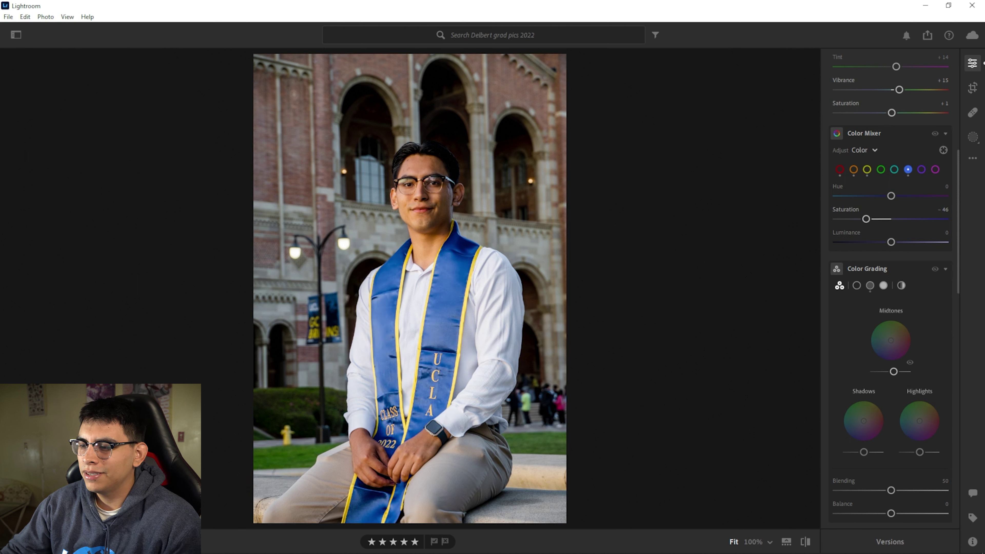
left_click(446, 377)
left_click(445, 378)
Set the portrait's Shadows to +84 in the Light settings.
scroll(863, 310, "down", 6)
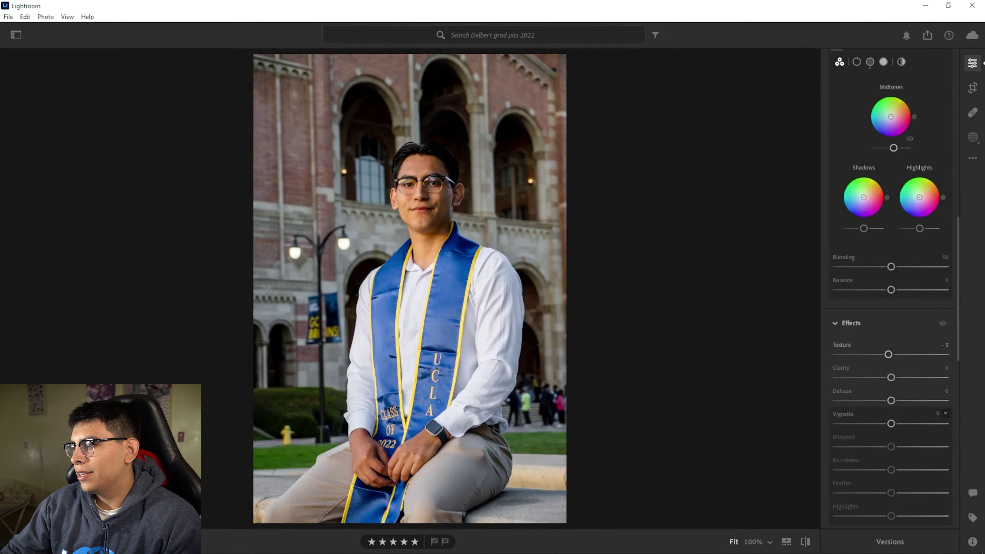
scroll(863, 310, "up", 3)
scroll(890, 291, "down", 3)
scroll(890, 291, "up", 6)
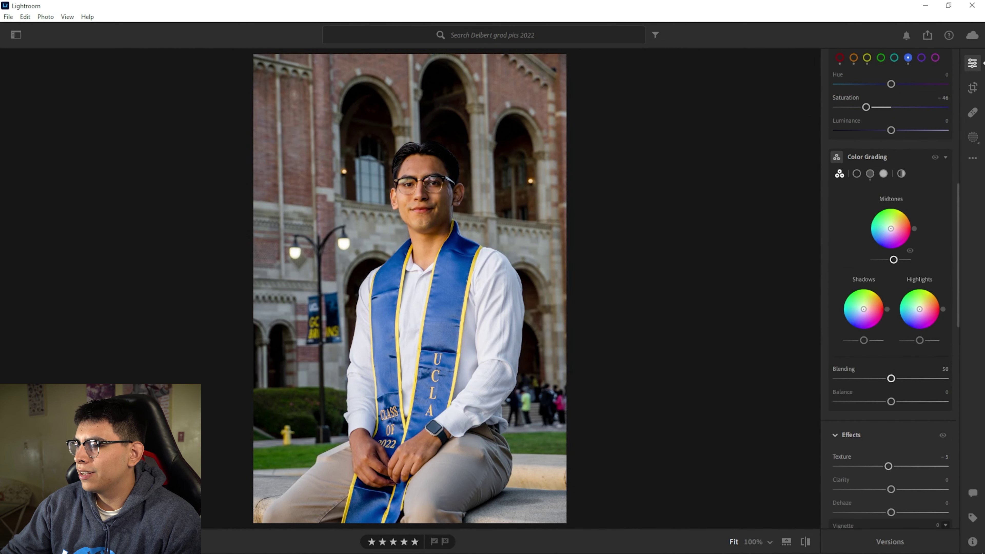
scroll(890, 291, "up", 8)
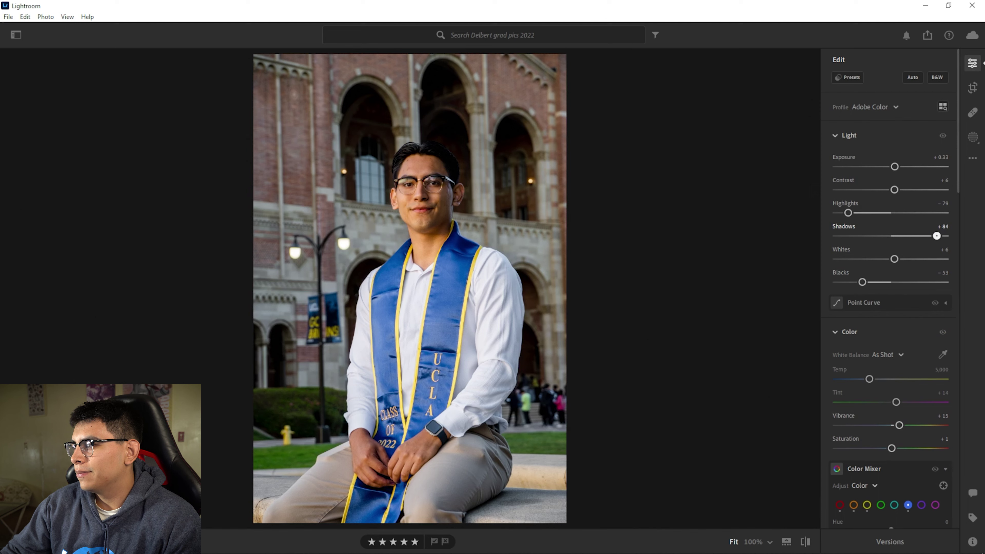
Turn on Remove Chromatic Aberration and Enable Lens Corrections in the Optics settings.
scroll(891, 291, "down", 10)
left_click(837, 304)
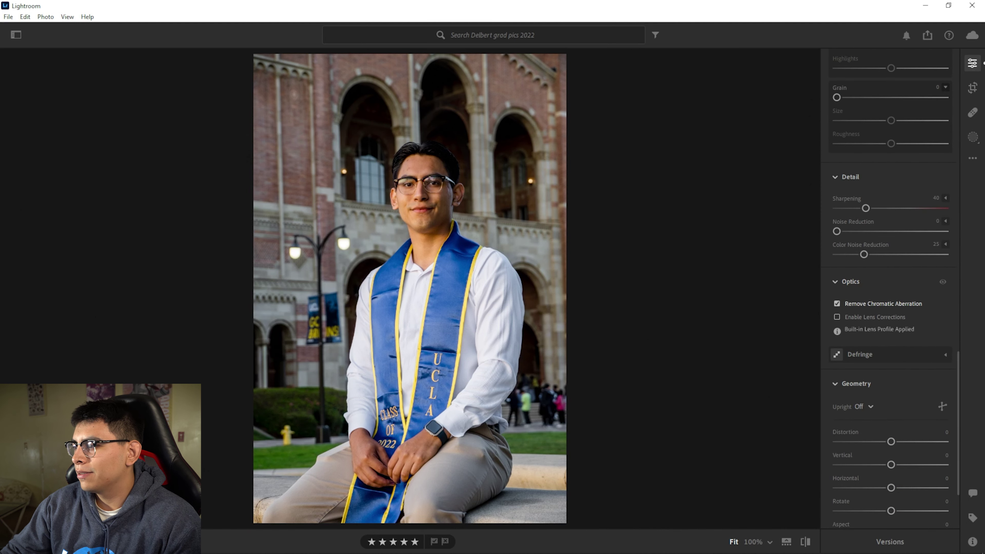
left_click(837, 317)
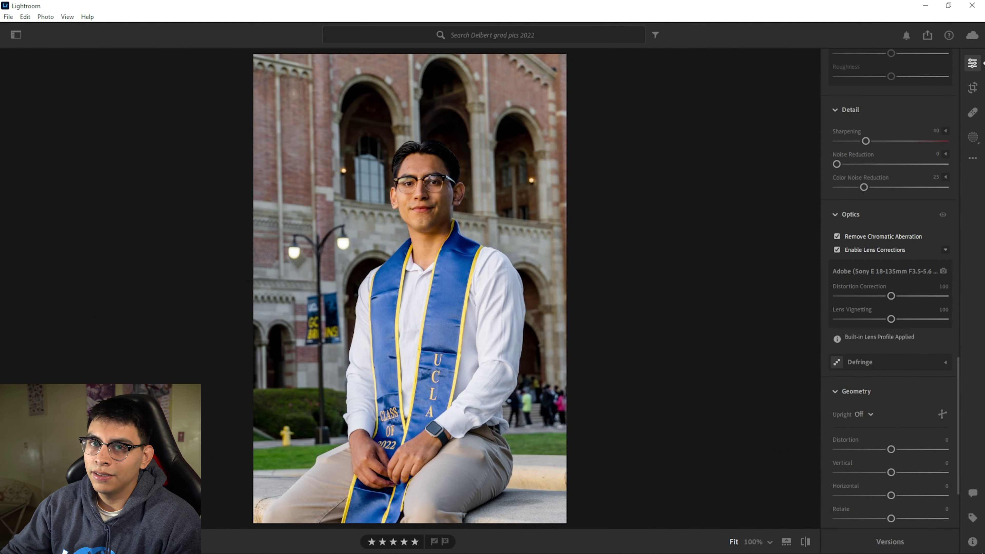
Try the Auto Upright correction in the Geometry settings and set Upright to Level instead.
scroll(891, 291, "down", 3)
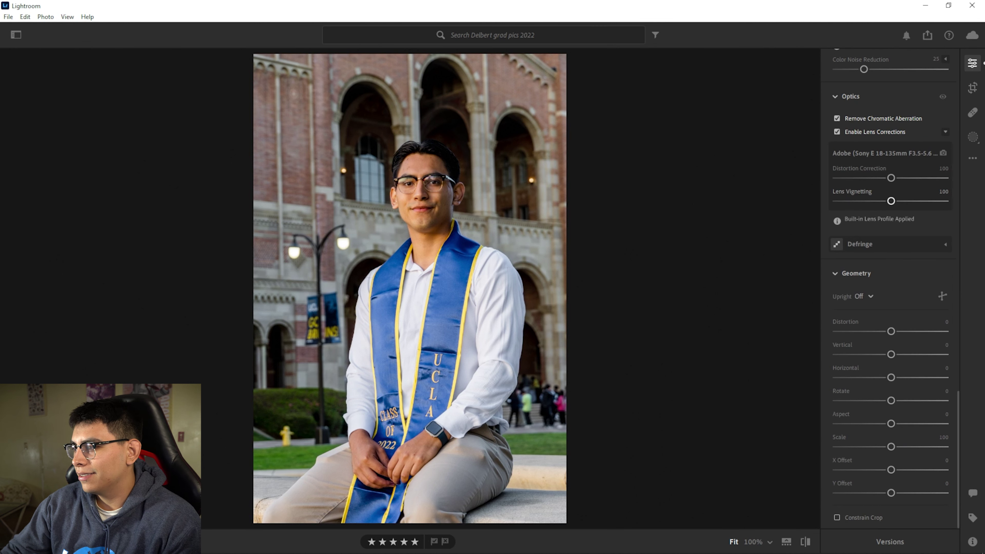
left_click(862, 296)
left_click(863, 296)
left_click(863, 296)
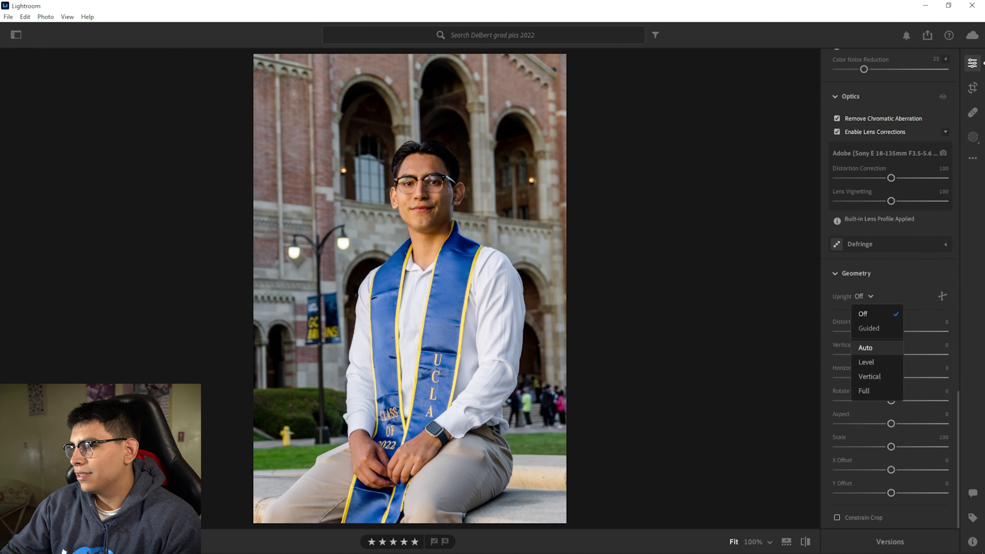
key("Escape")
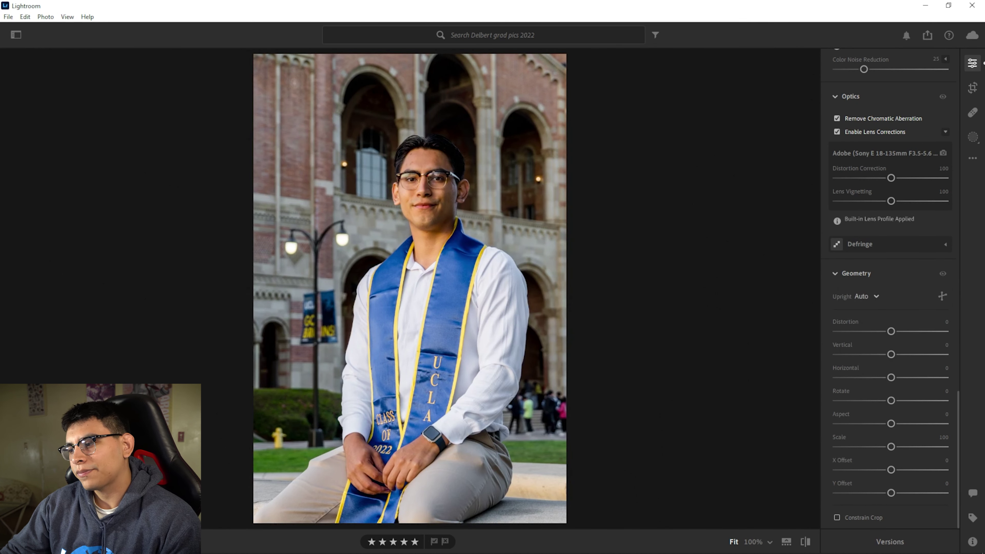
left_click(866, 296)
left_click(866, 359)
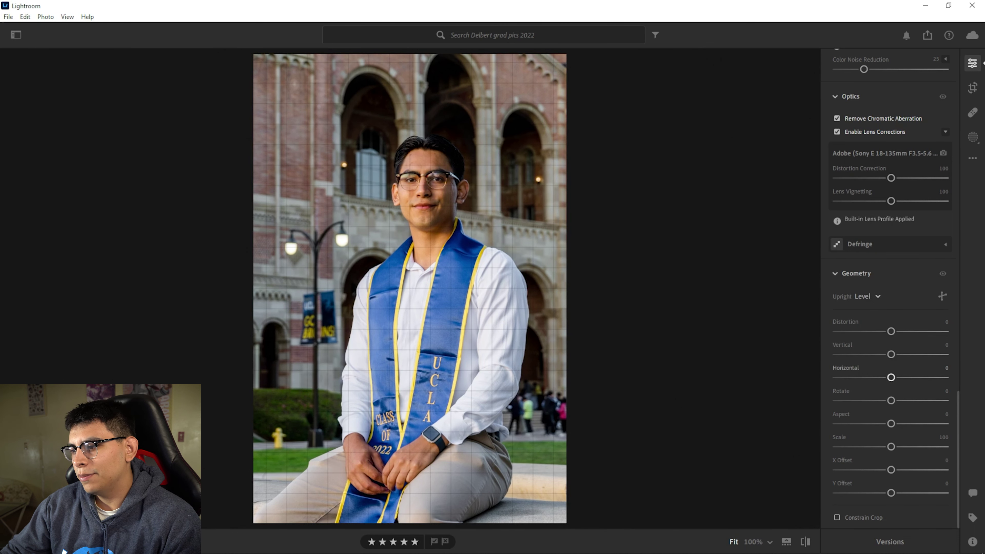
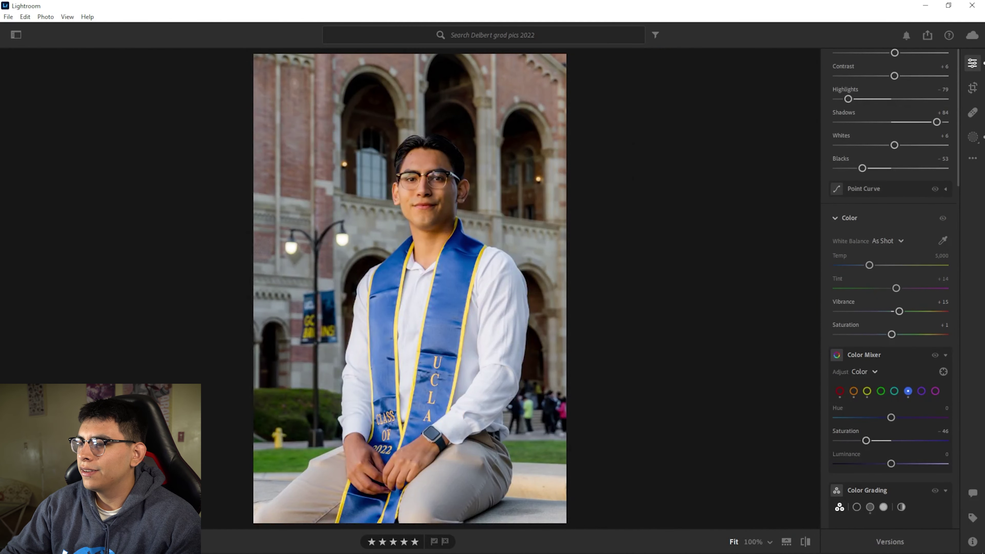
Heal the dark spot near the hairline above the subject's left eye using a Healing Brush of size 4.
left_click(422, 164)
left_click_drag(423, 165, 385, 238)
left_click(972, 112)
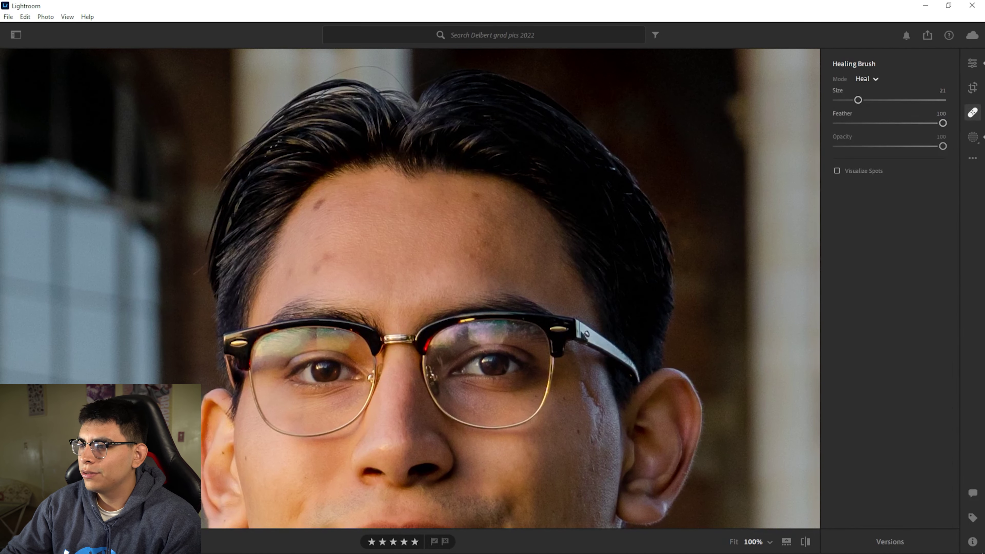
scroll(342, 222, "down", 9)
key("bracketleft")
key("bracketleft")
key("bracketleft")
left_click(477, 196)
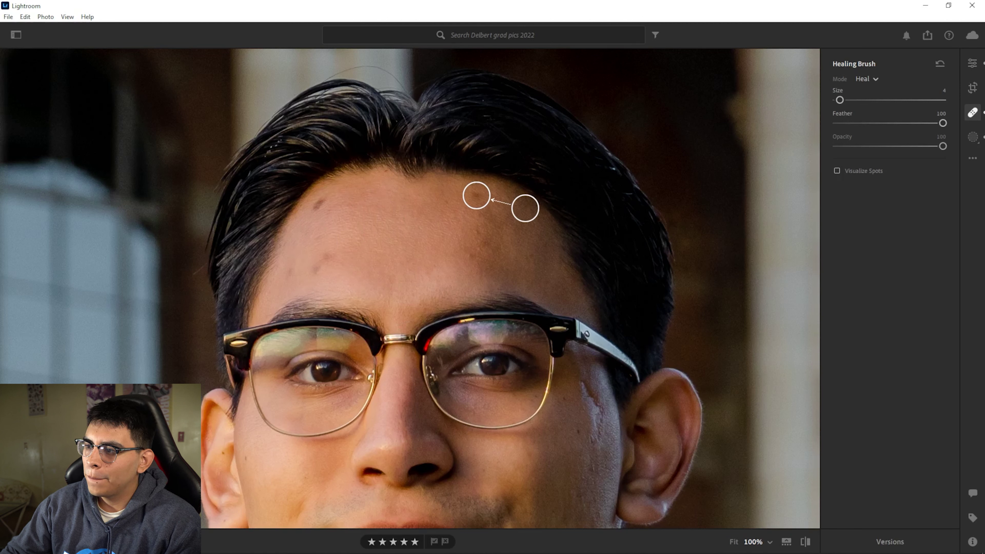
Heal the hairline spot and the lower forehead blemishes above the subject's right eye.
left_click(319, 202)
key("bracketleft")
left_click(324, 261)
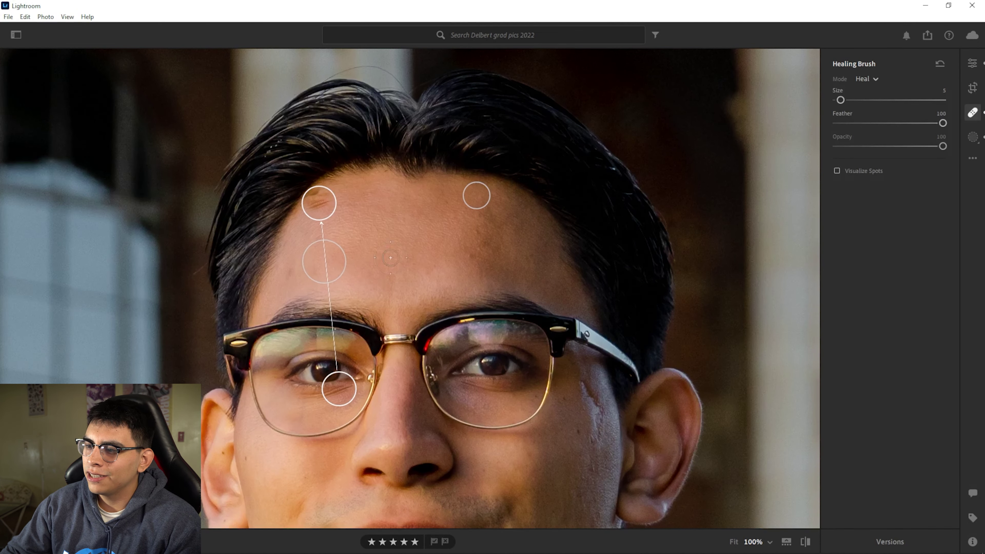
Delete the poorly matched hairline heal above the subject's right eye and heal that spot again.
left_click(319, 202)
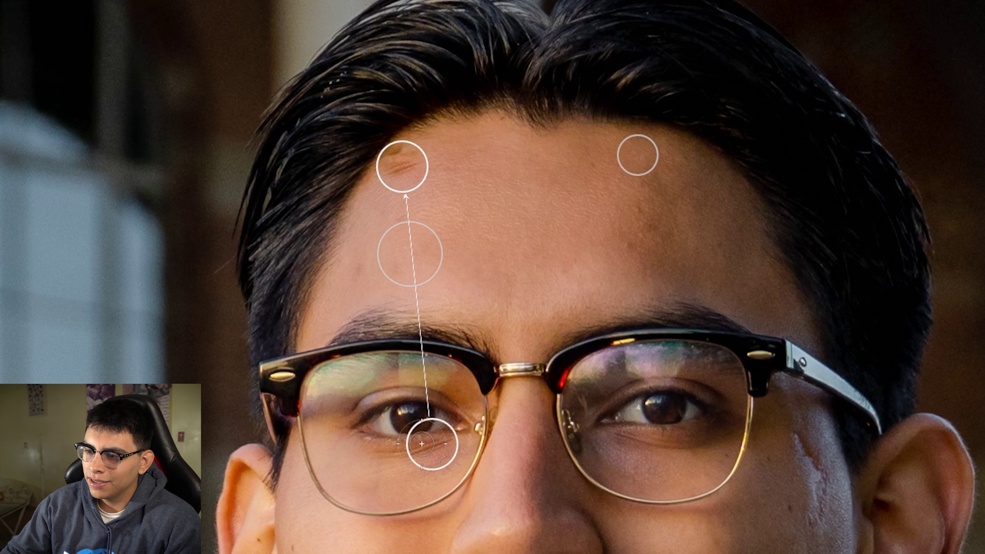
mouse_move(432, 445)
left_mouse_down()
mouse_move(475, 156)
mouse_move(464, 151)
mouse_move(412, 427)
mouse_move(465, 153)
left_mouse_up()
key("Delete")
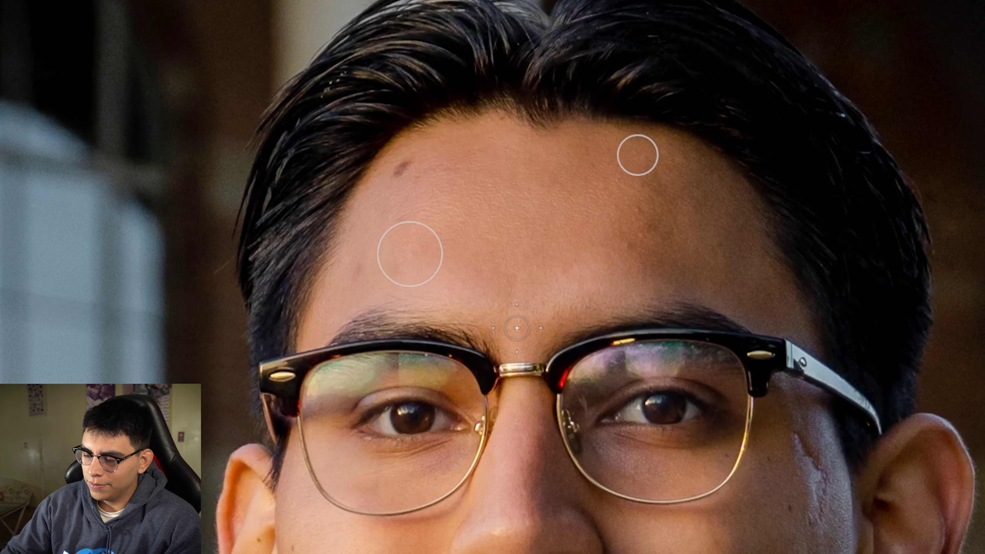
left_click(407, 168)
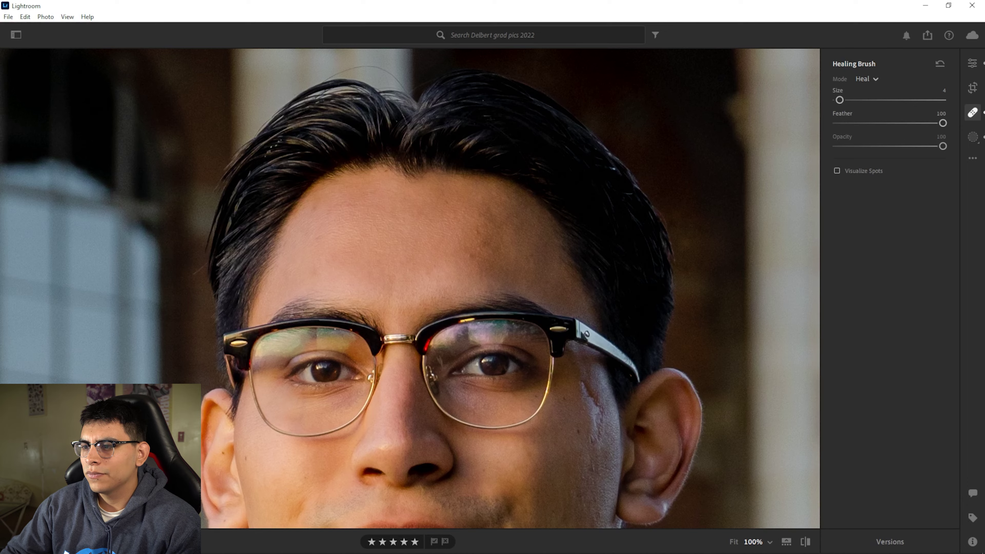
Examine the face, neck and hands at 100% for remaining blemishes and return to the full portrait.
left_click_drag(736, 315, 679, 275)
left_click_drag(425, 399, 472, 167)
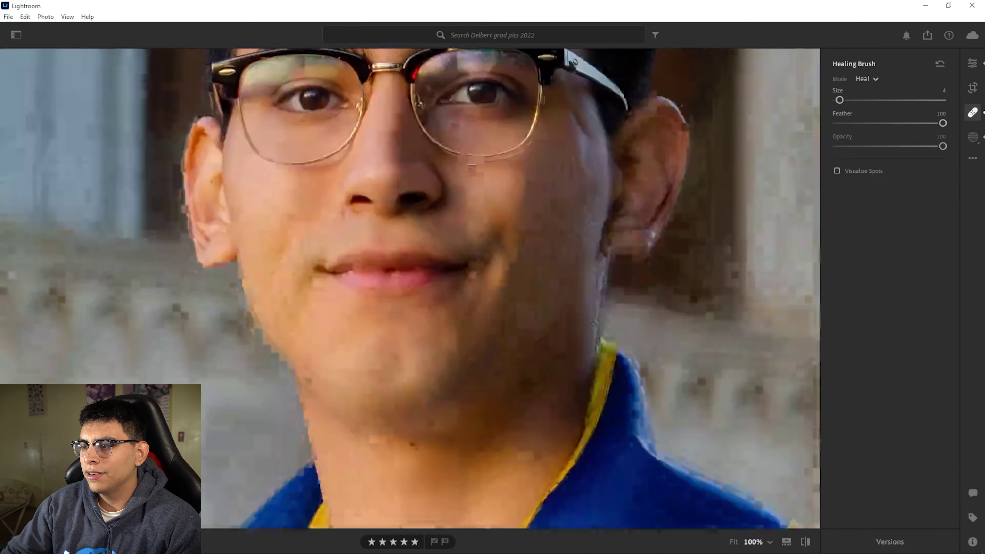
left_click_drag(582, 446, 344, 99)
left_click_drag(543, 407, 345, 101)
key("z")
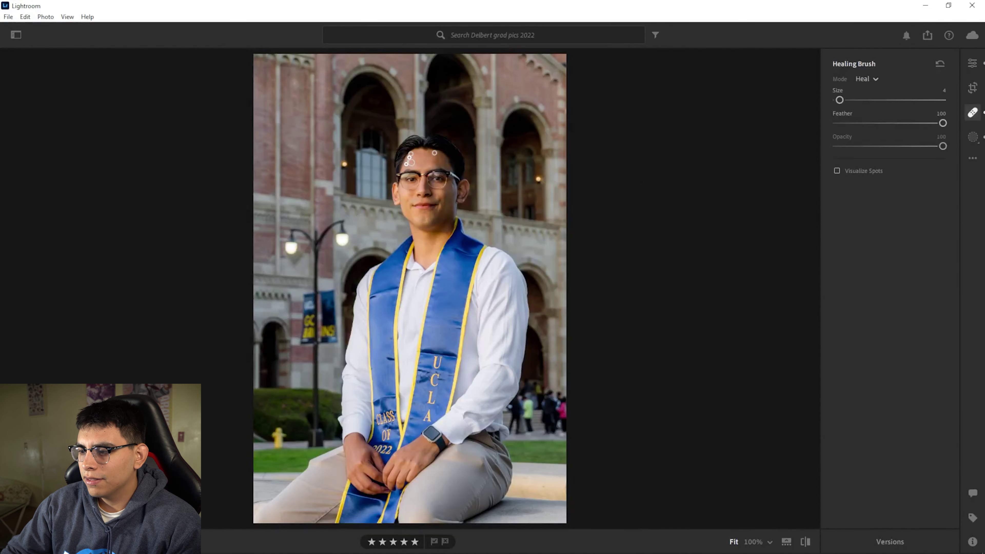
key("z")
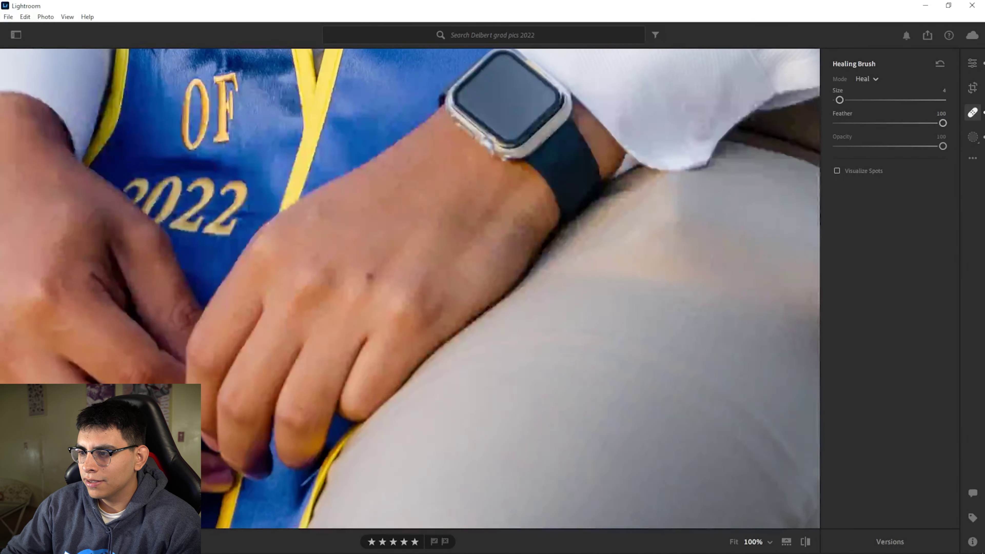
key("z")
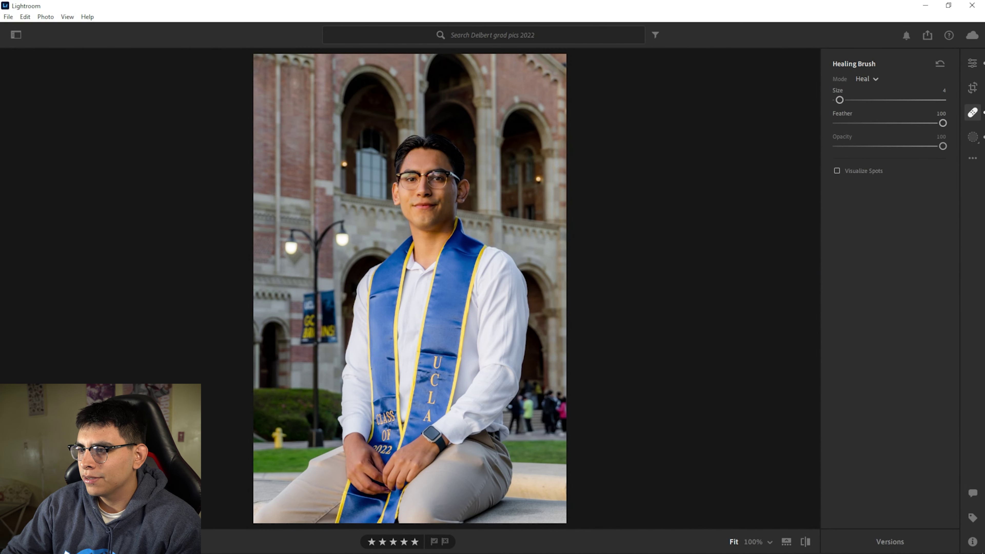
Check the healed forehead at 100%, return to the full portrait and leave the Healing Brush for the edit settings.
key("z")
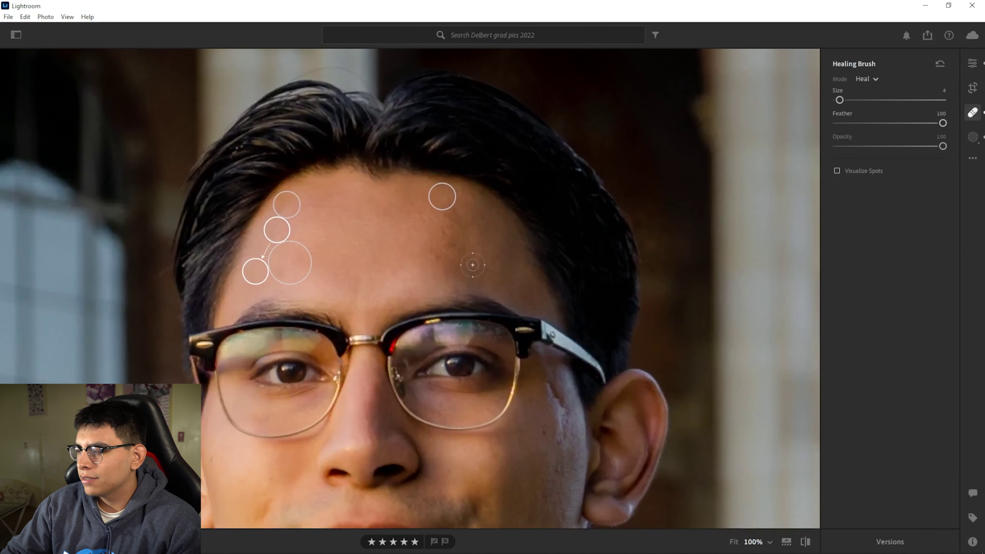
key("z")
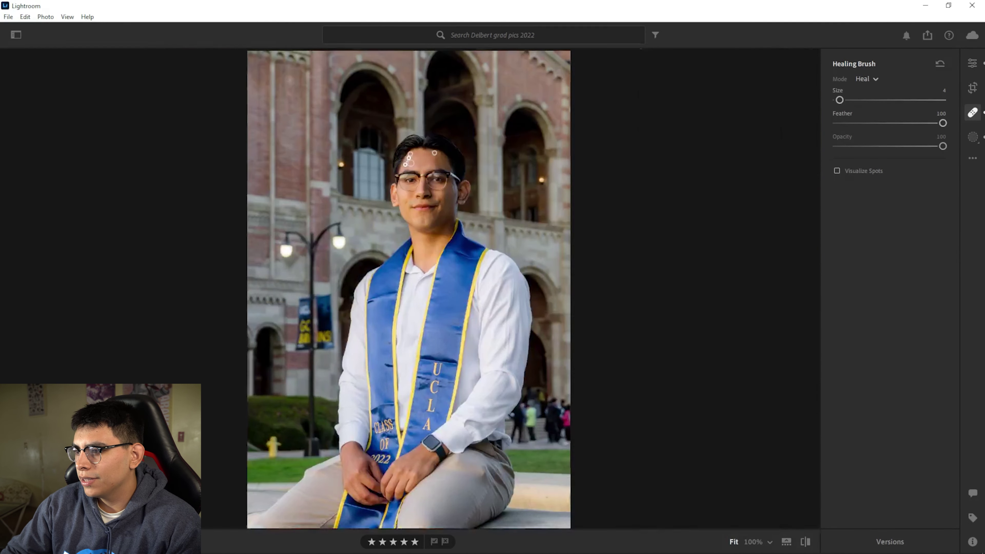
key("e")
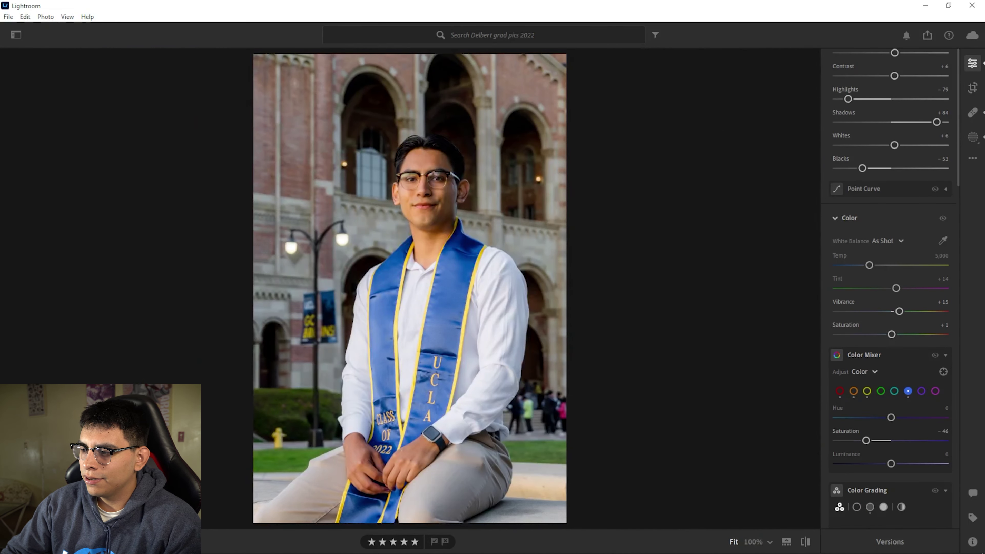
Examine the brightly dressed people in the background beside the subject's elbow at 100%, comparing them with the full portrait.
key("z")
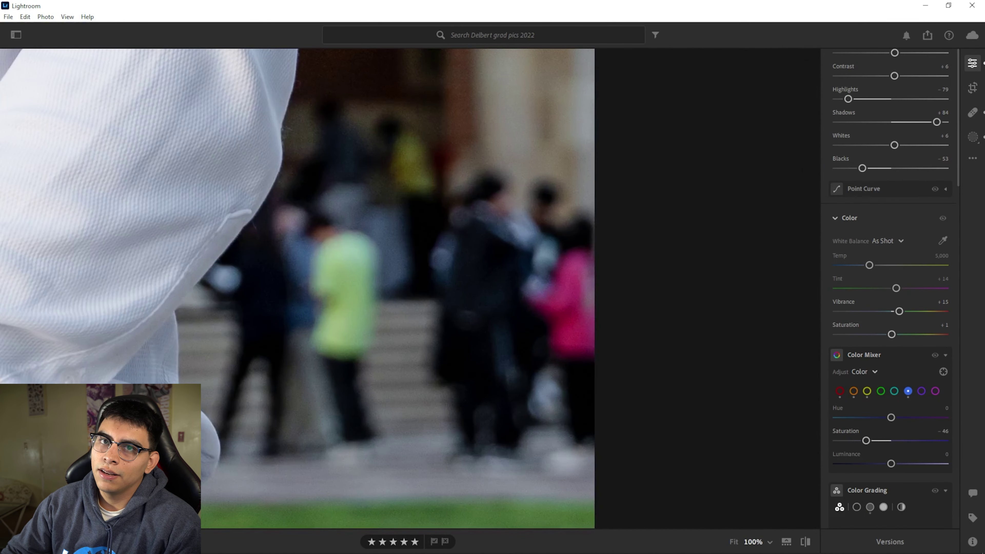
left_click_drag(388, 272, 286, 269)
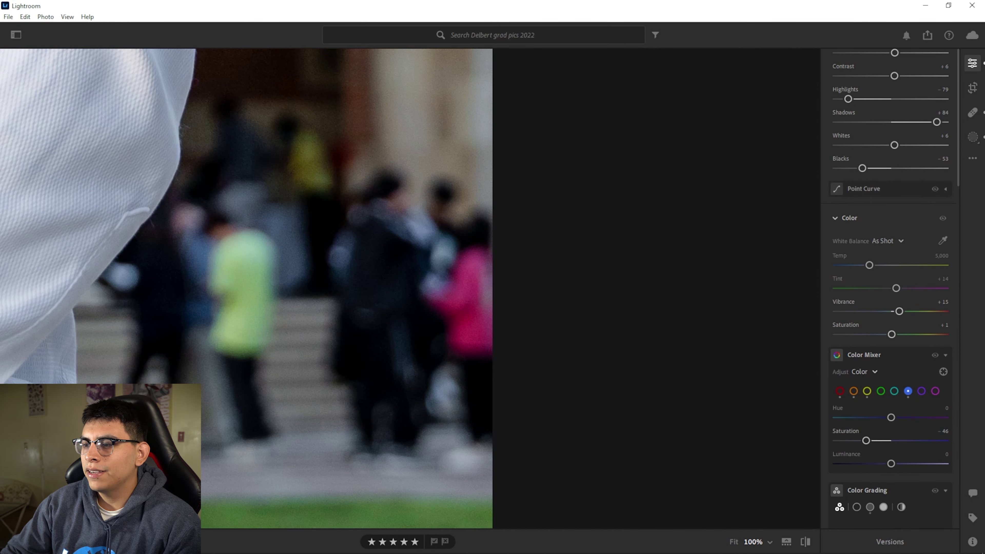
key("z")
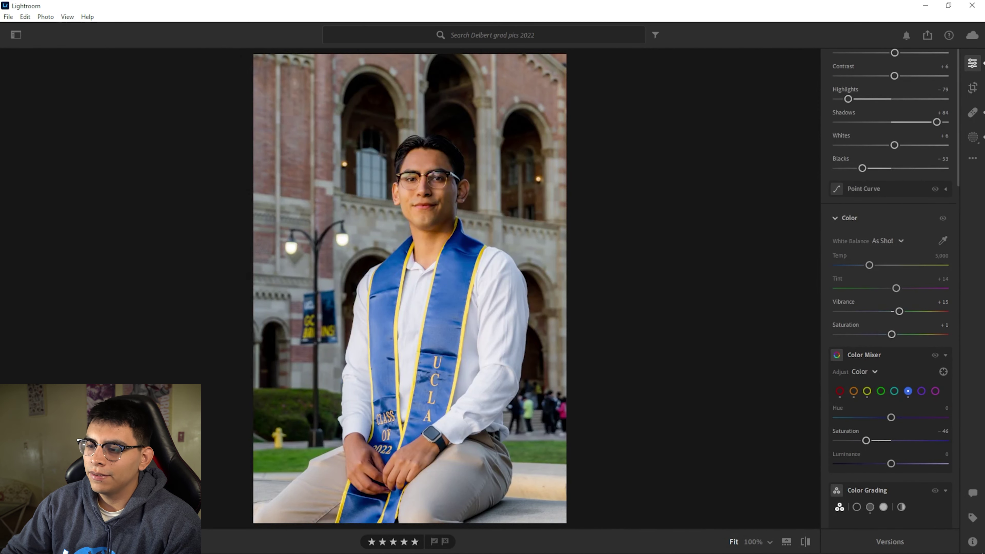
key("z")
key("z")
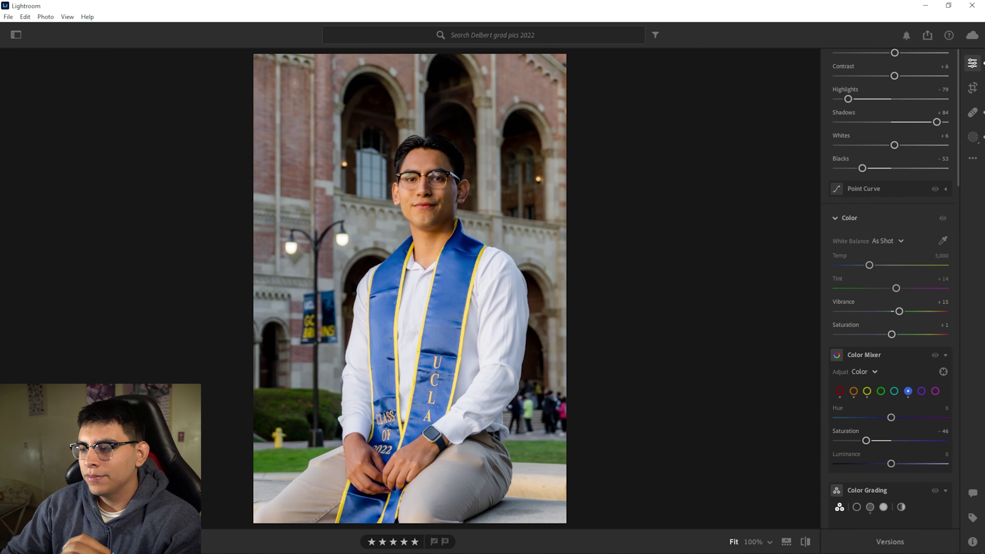
left_click(541, 404)
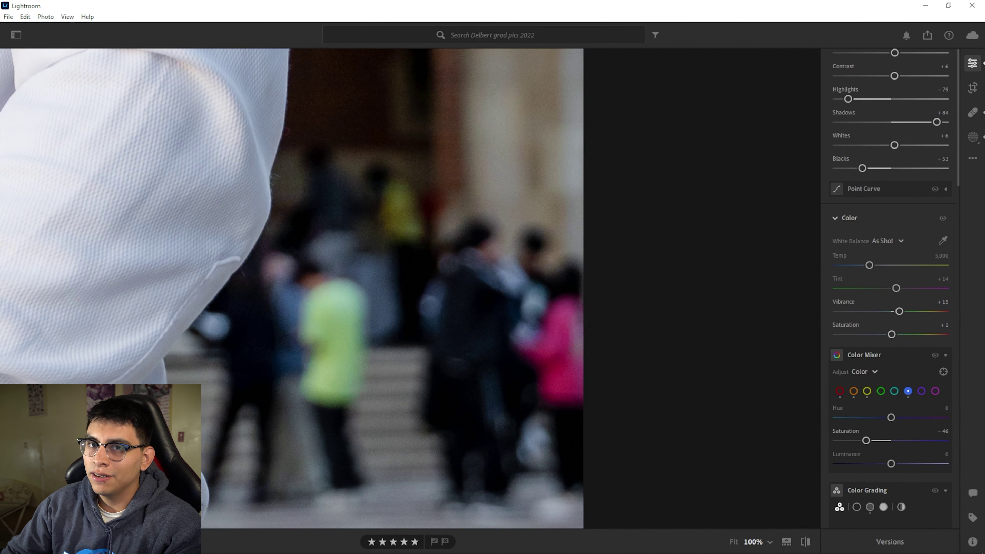
key("z")
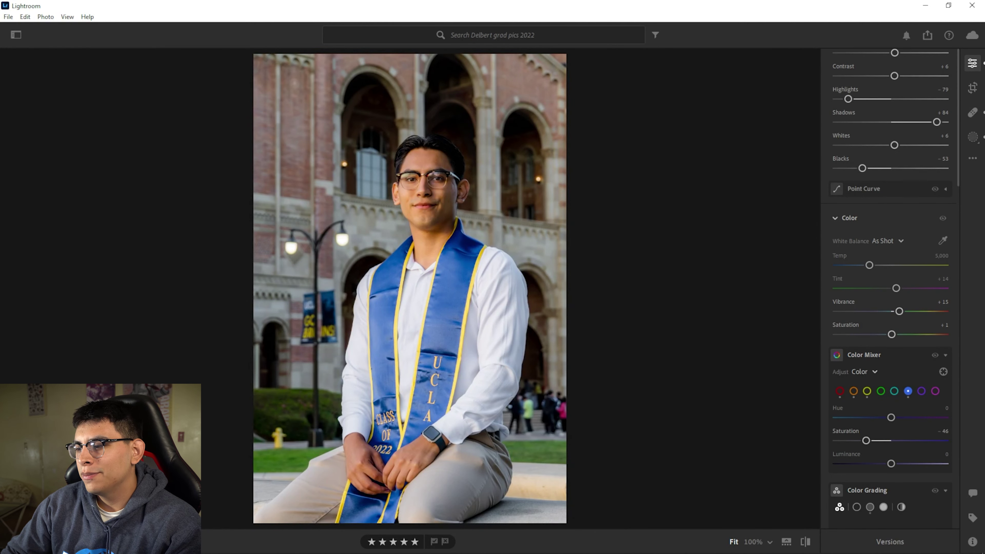
key("z")
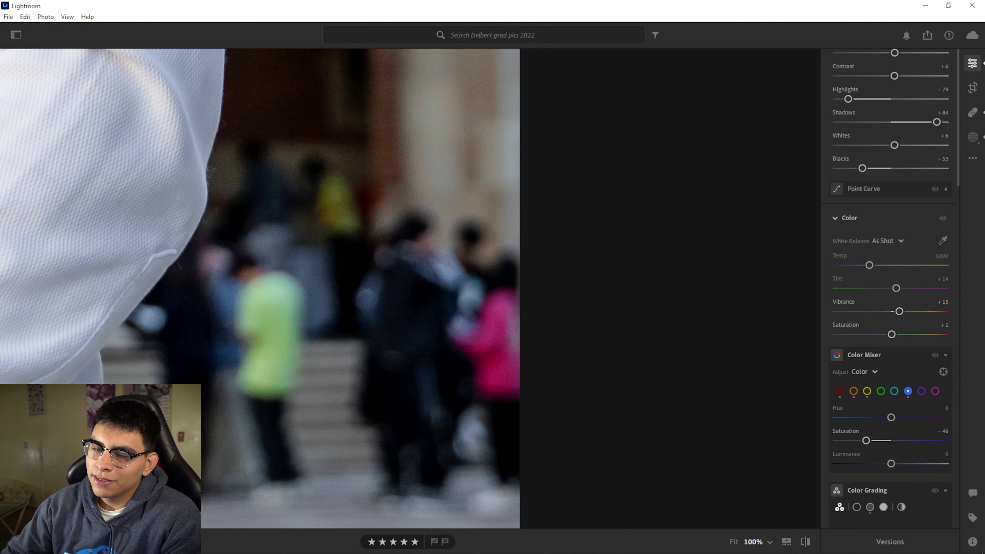
left_click_drag(310, 291, 502, 287)
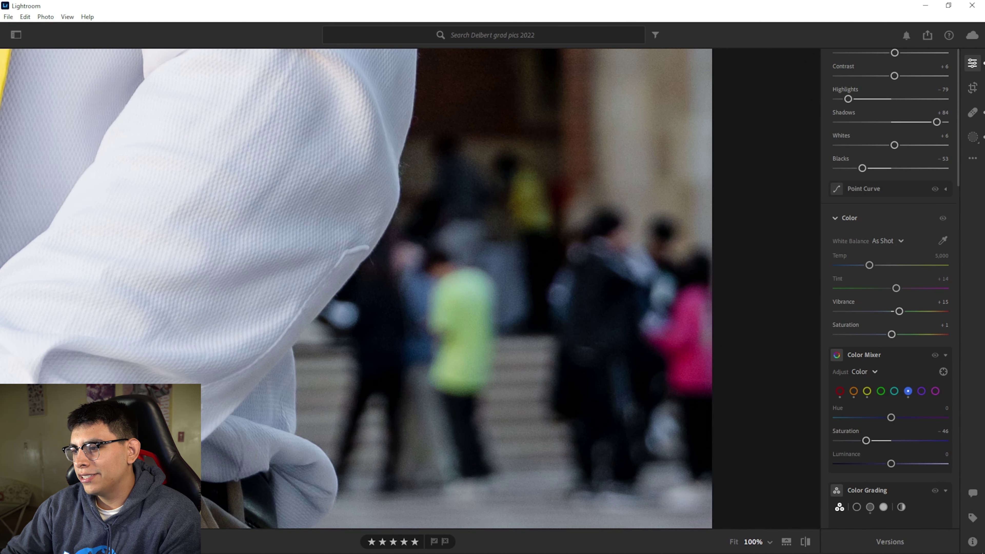
left_click(407, 365)
left_click(407, 365)
left_click(407, 365)
left_click(407, 365)
left_click(407, 365)
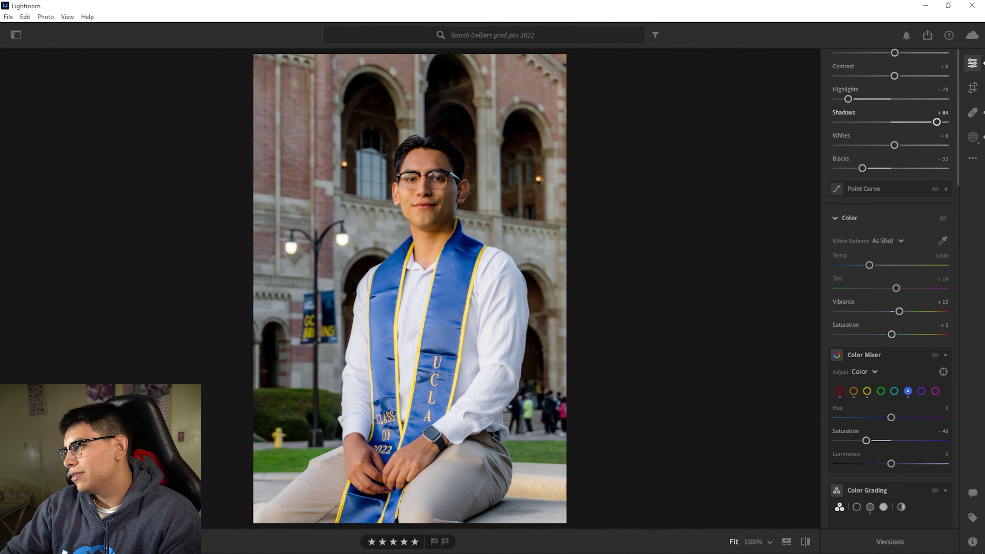
Create a new brush mask and paint over the brightly dressed people in the background beside the subject's elbow.
left_click(973, 137)
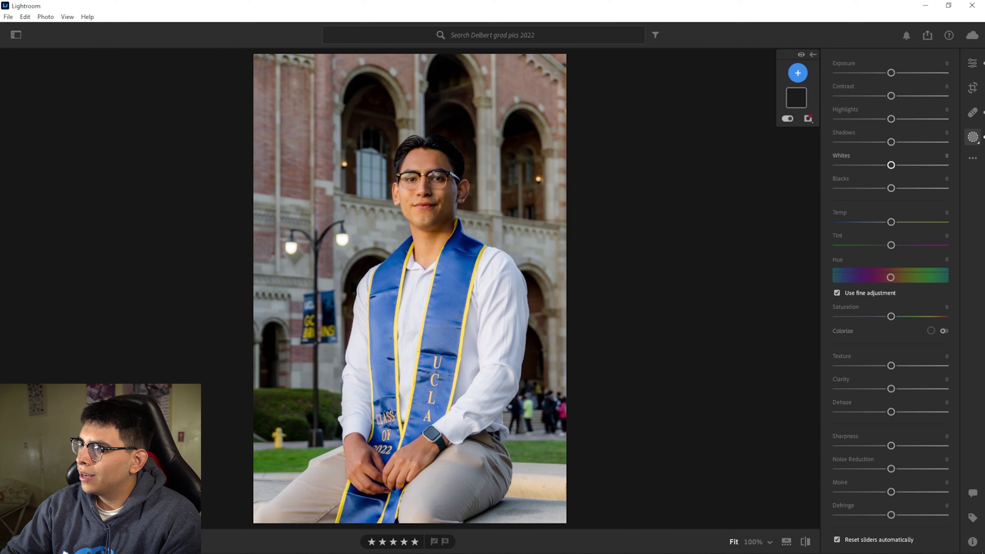
left_click(834, 144)
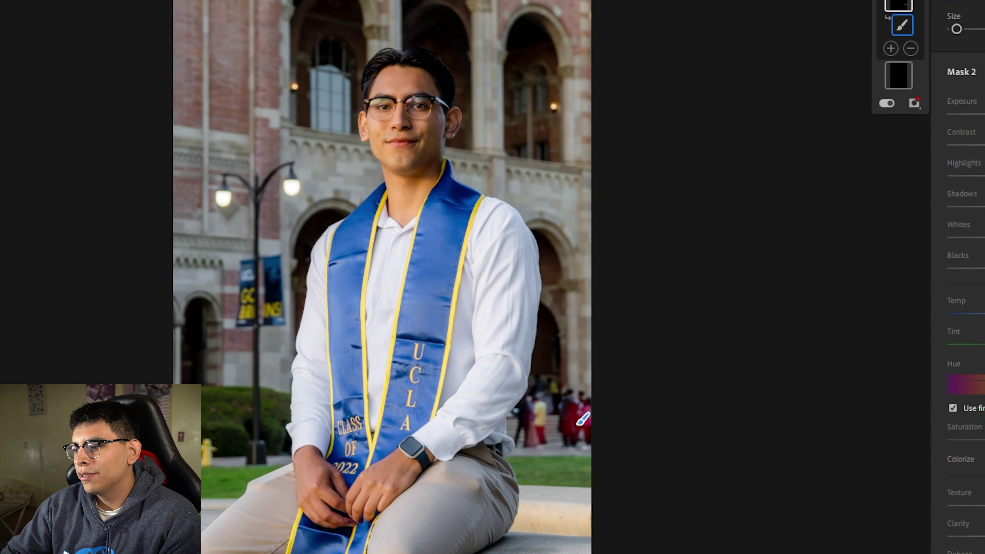
scroll(585, 417, "up", 5)
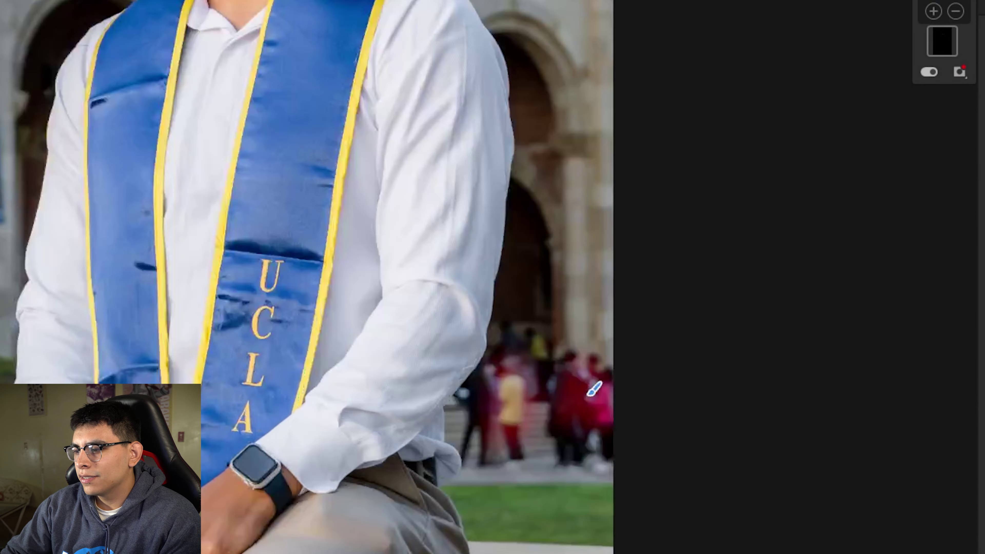
left_click_drag(587, 396, 457, 244)
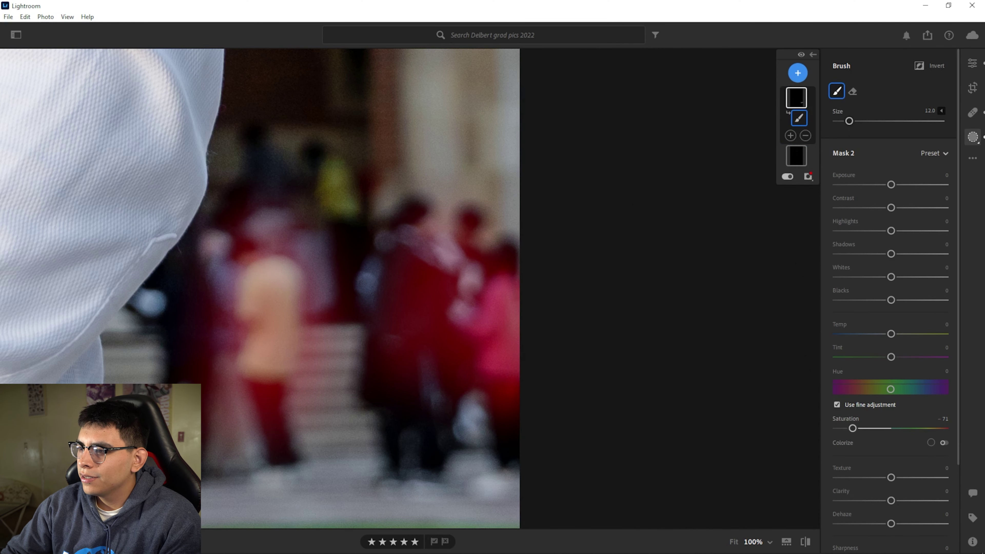
Hide the mask overlay and reduce the saturation of the background people's mask to -40.
left_click(788, 177)
left_click(853, 428)
left_click_drag(852, 428, 836, 428)
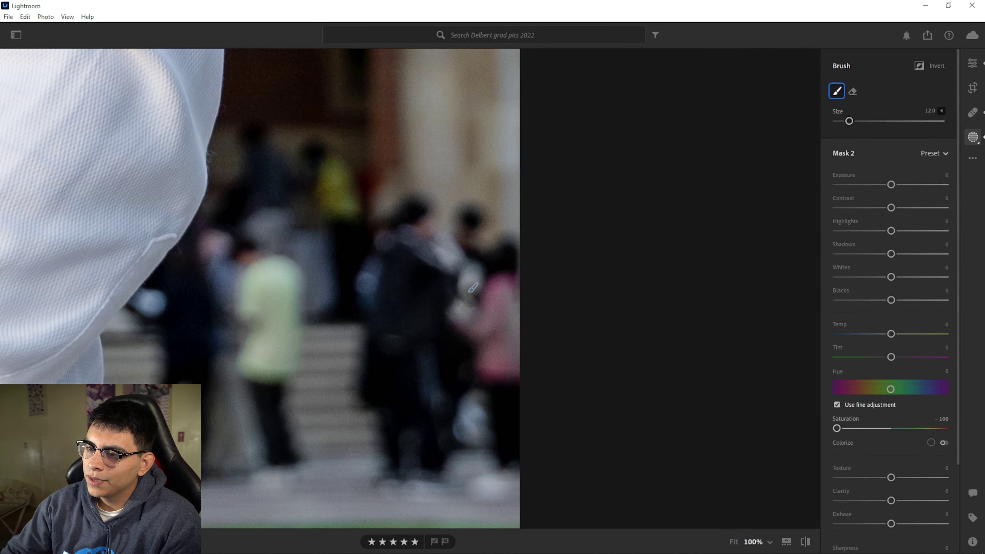
left_click_drag(836, 428, 866, 428)
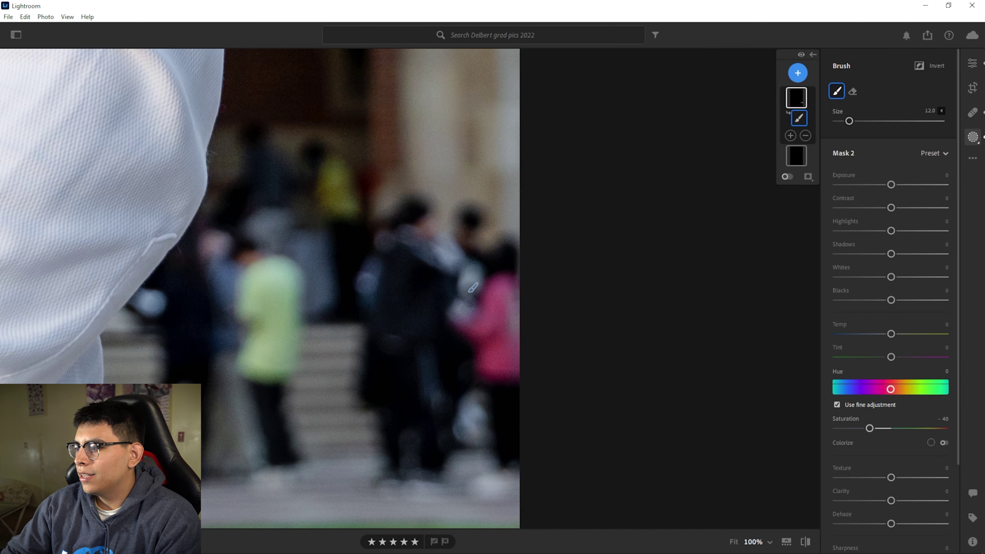
Return to the global light settings with the full portrait in view and lower the Highlights to -94.
left_click(973, 63)
key("ctrl+0")
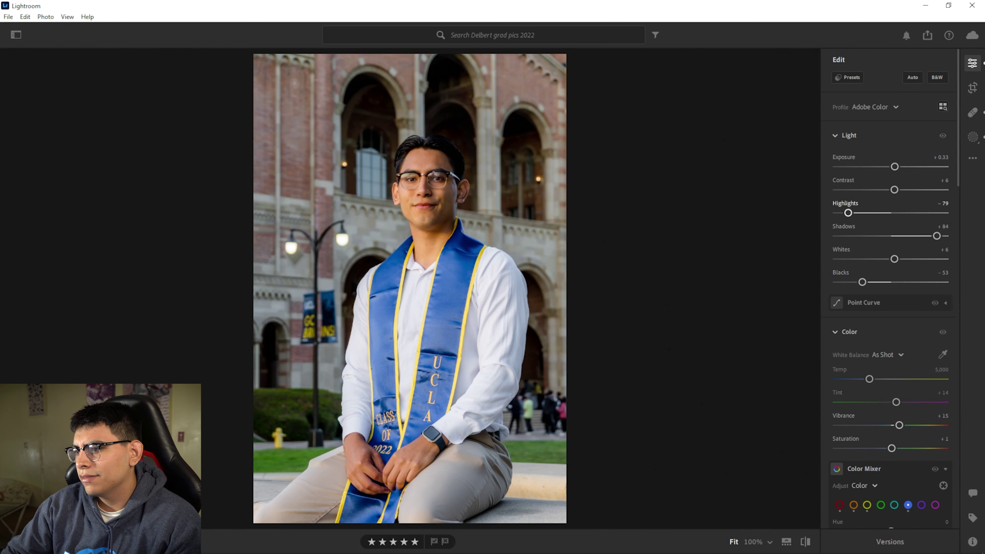
left_click_drag(848, 213, 840, 213)
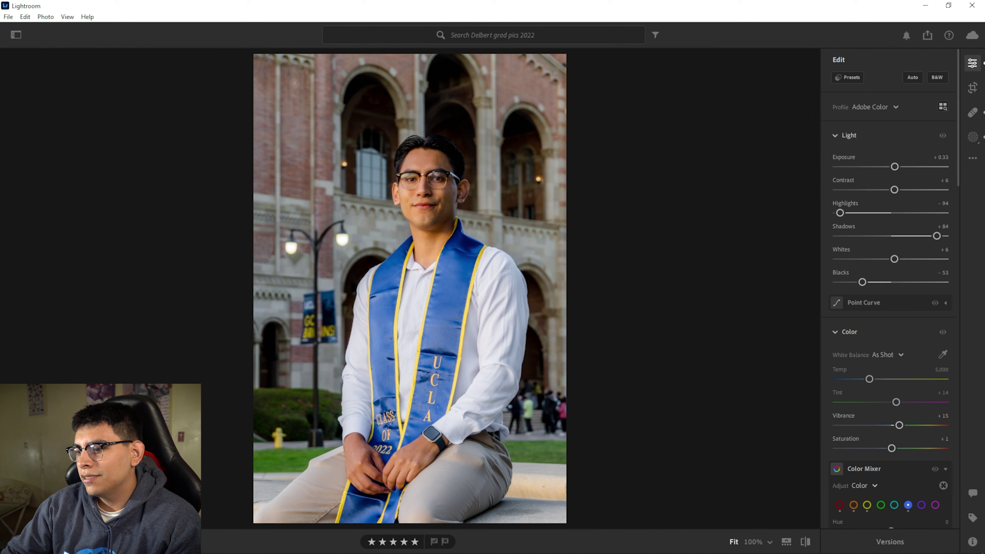
Reopen Mask 2 and brush over the yellow fire hydrant at brush size 16.
left_click(278, 437)
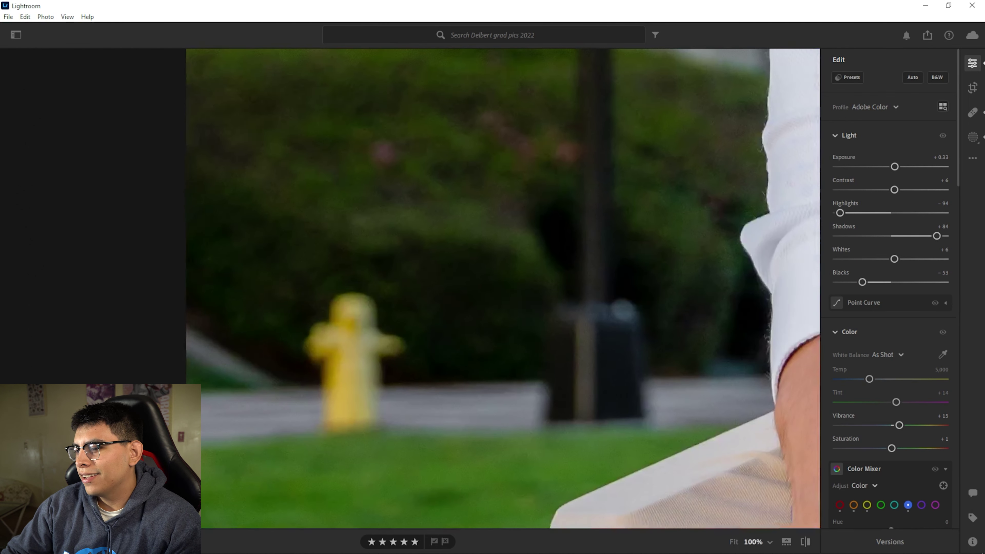
left_click(973, 137)
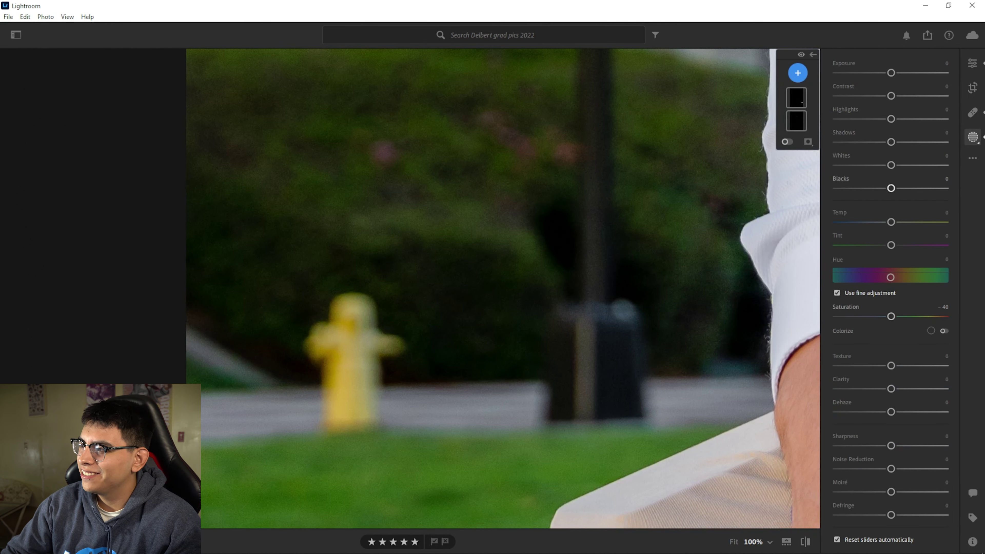
left_click(796, 98)
scroll(503, 289, "up", 3)
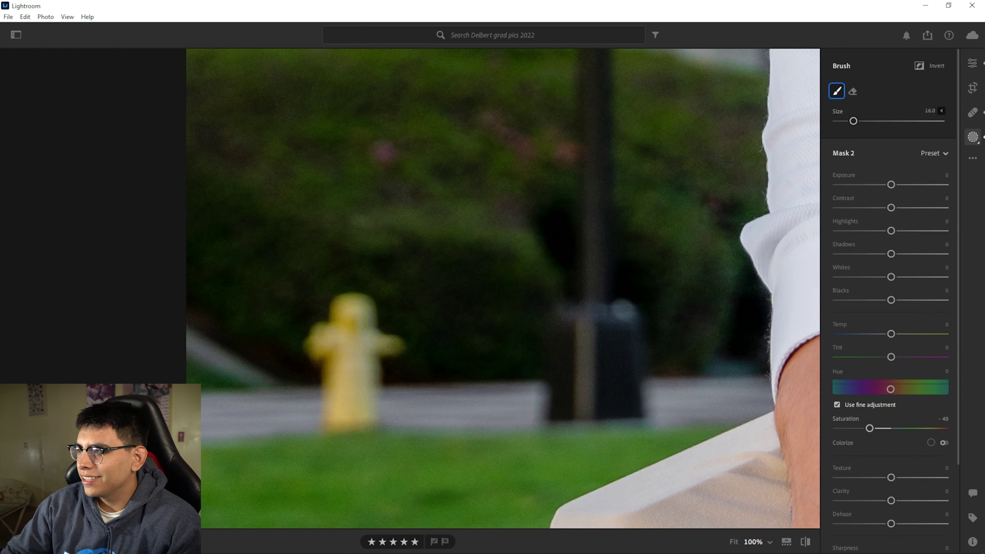
key("o")
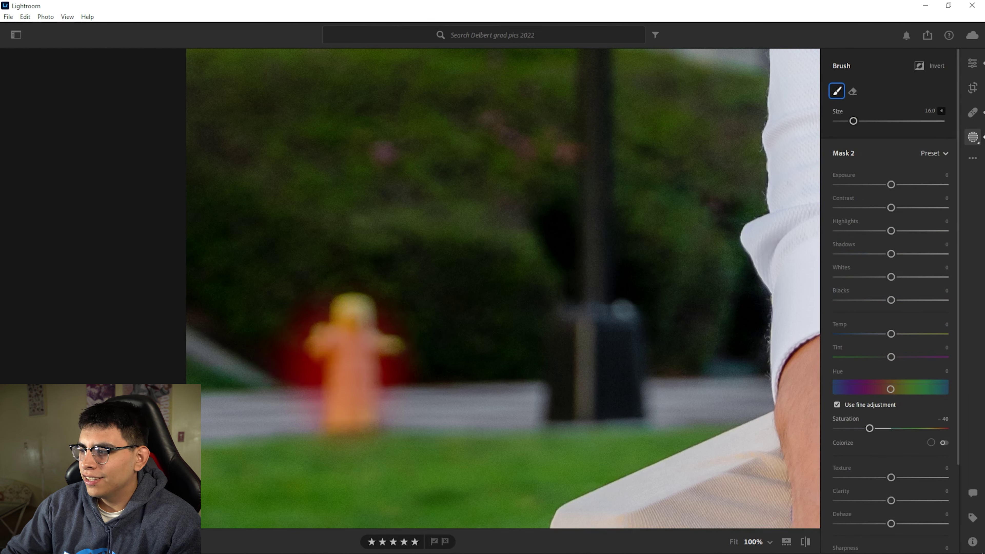
Set the saturation of Mask 2 to -72 and return to the global edit settings.
left_click_drag(870, 428, 852, 428)
left_click(799, 118)
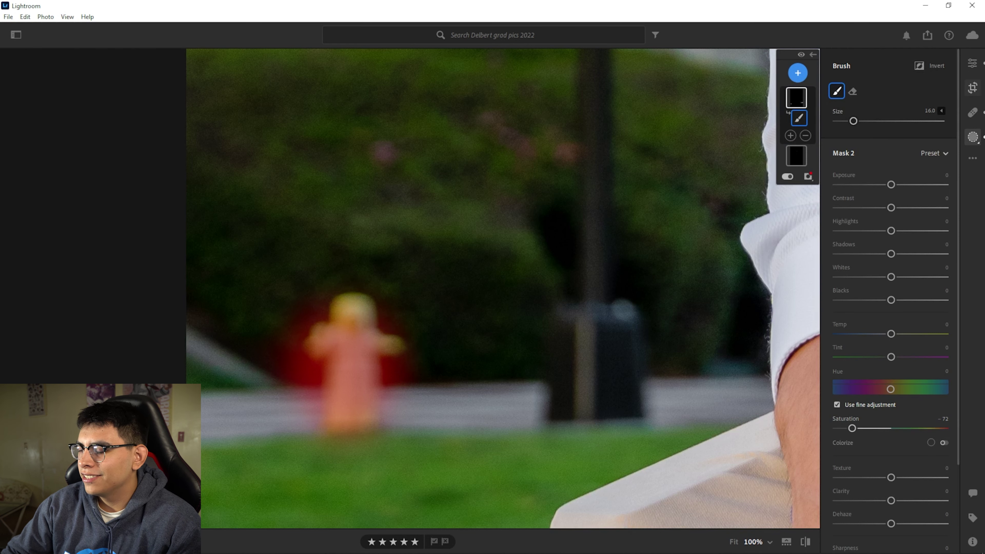
left_click(972, 63)
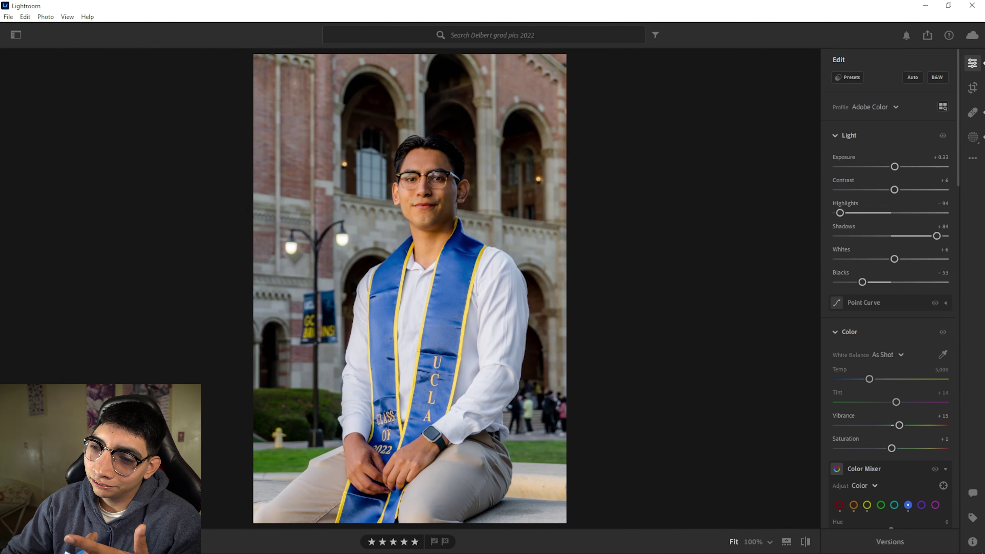
Reopen Mask 2, erase its coverage from the fire hydrant at size 16 and return to the full portrait.
key("z")
key("m")
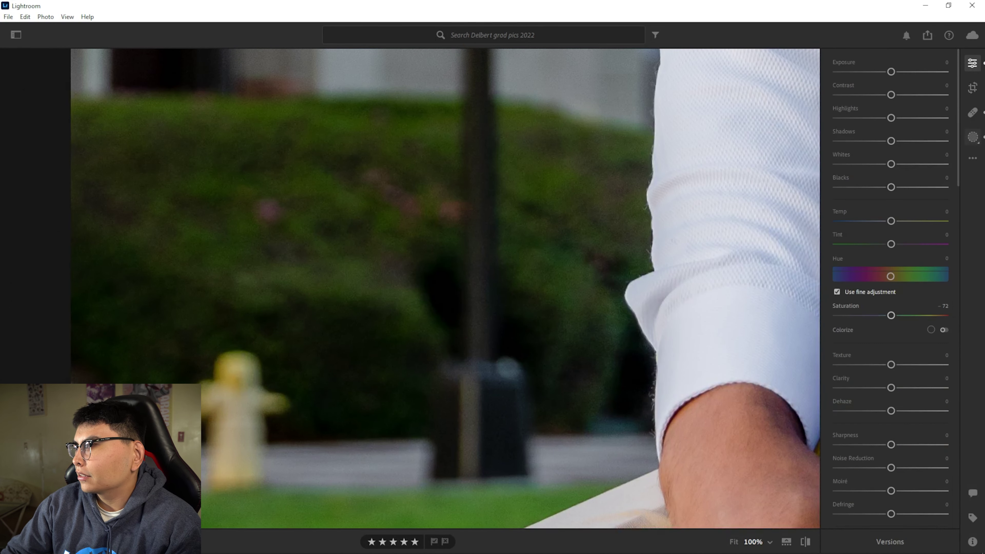
left_click(796, 97)
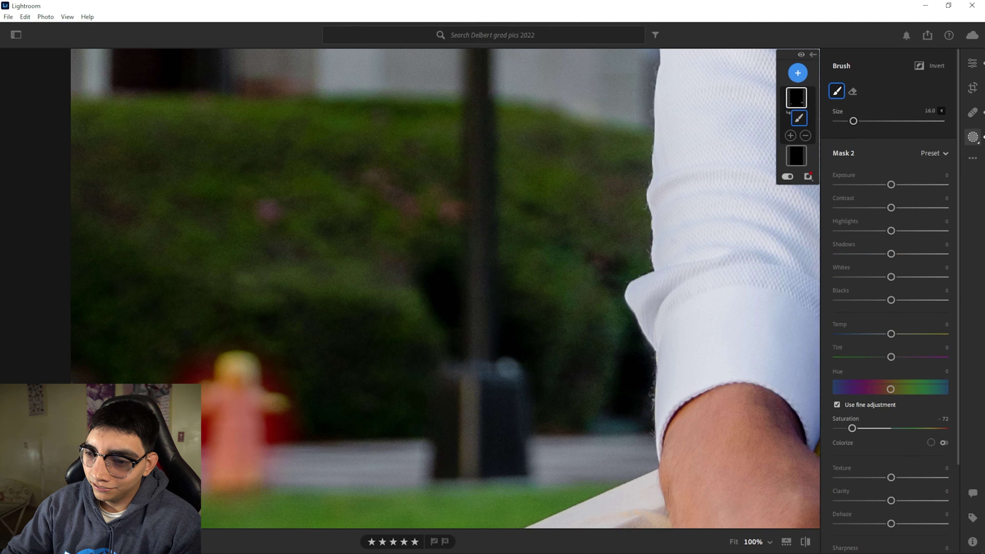
key("alt")
left_click_drag(224, 403, 224, 450)
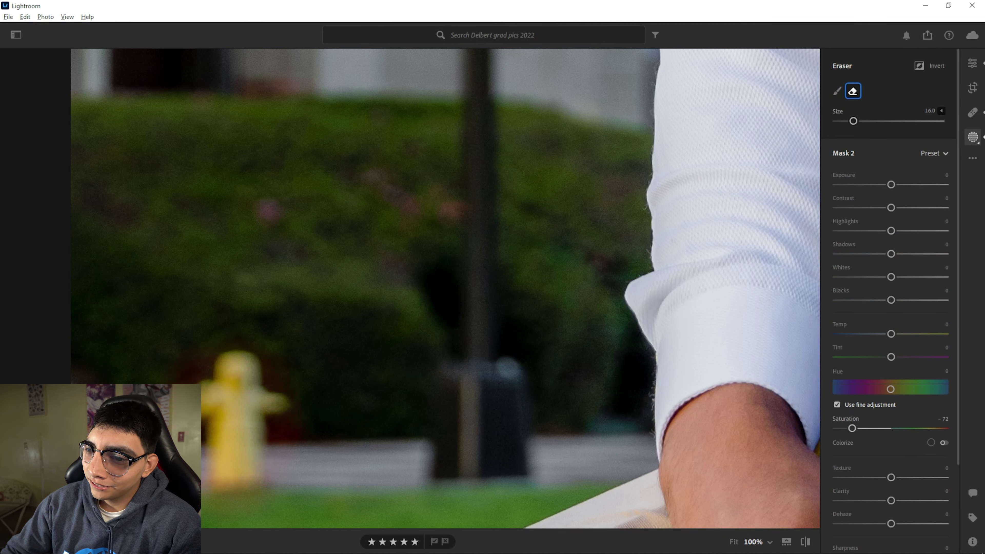
key("shift+w")
key("shift+w")
key("shift+w")
key("alt")
key("shift+w")
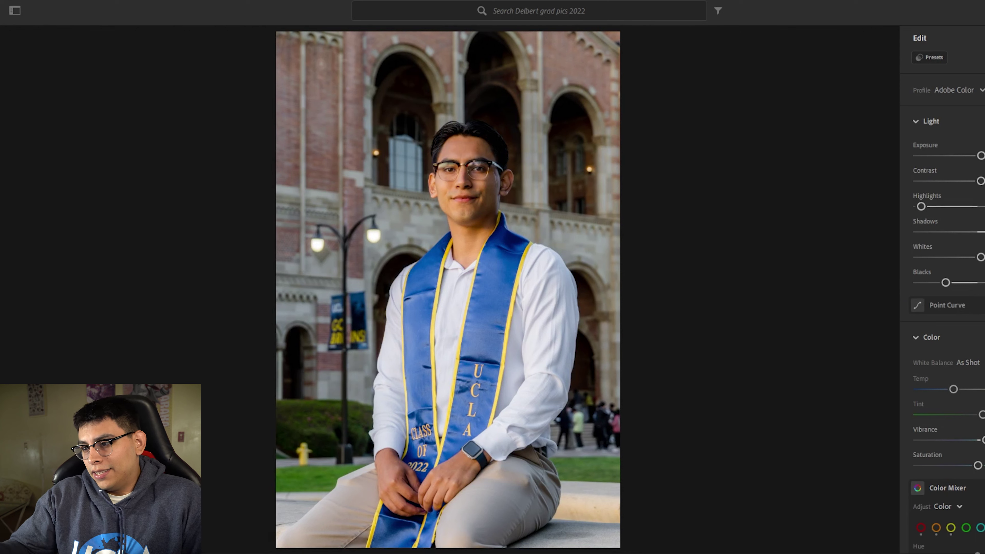
Compare the edited portrait with the original photo.
key("backslash")
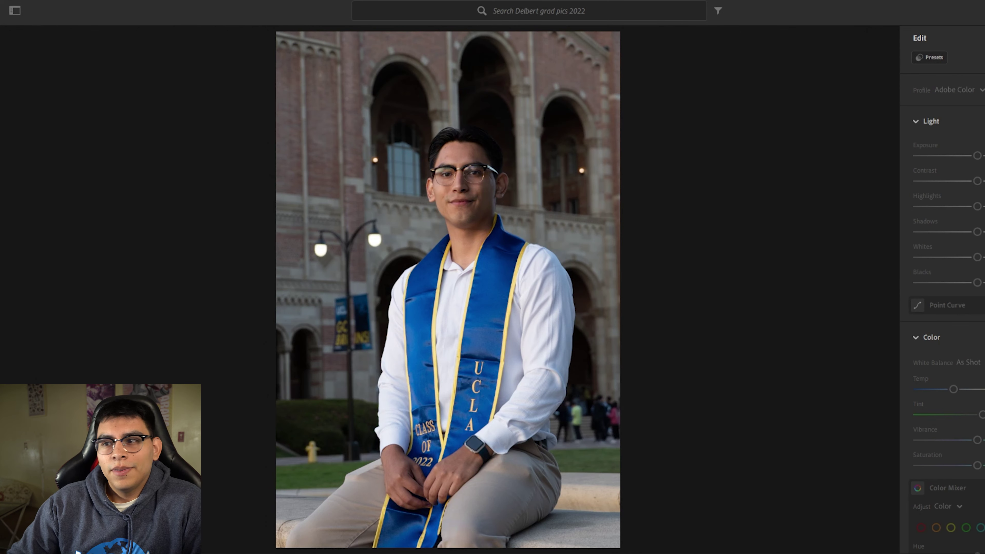
key("backslash")
key("backslash")
key("backslash")
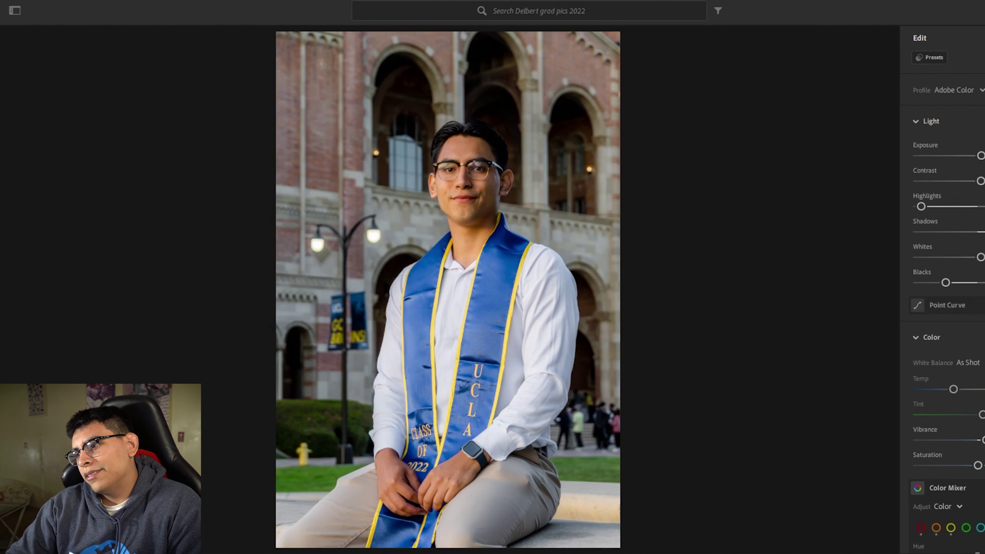